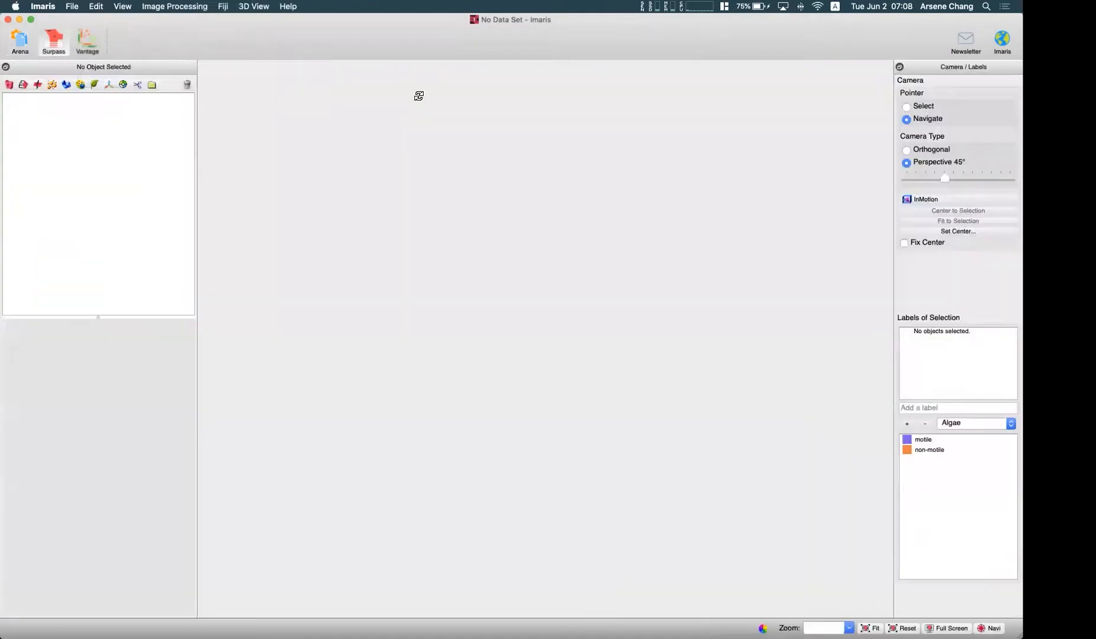
# Open the celldemo.ims data set and bring up the display adjustment settings for its channels.
pyautogui.scroll(-3, 508, 243)
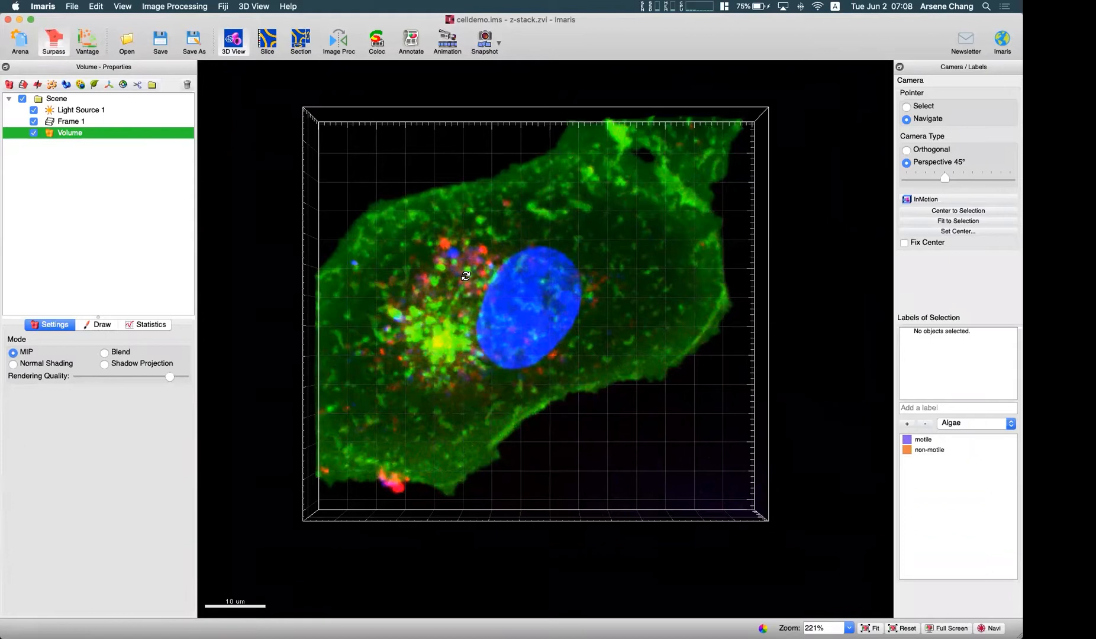
pyautogui.press('super+d')
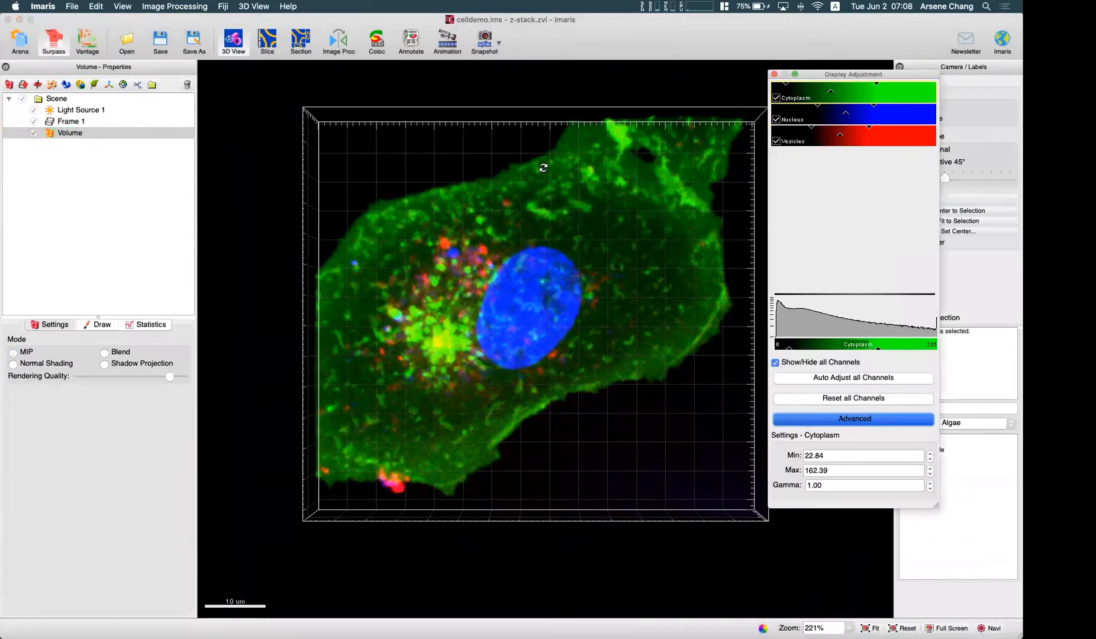
pyautogui.click(417, 242)
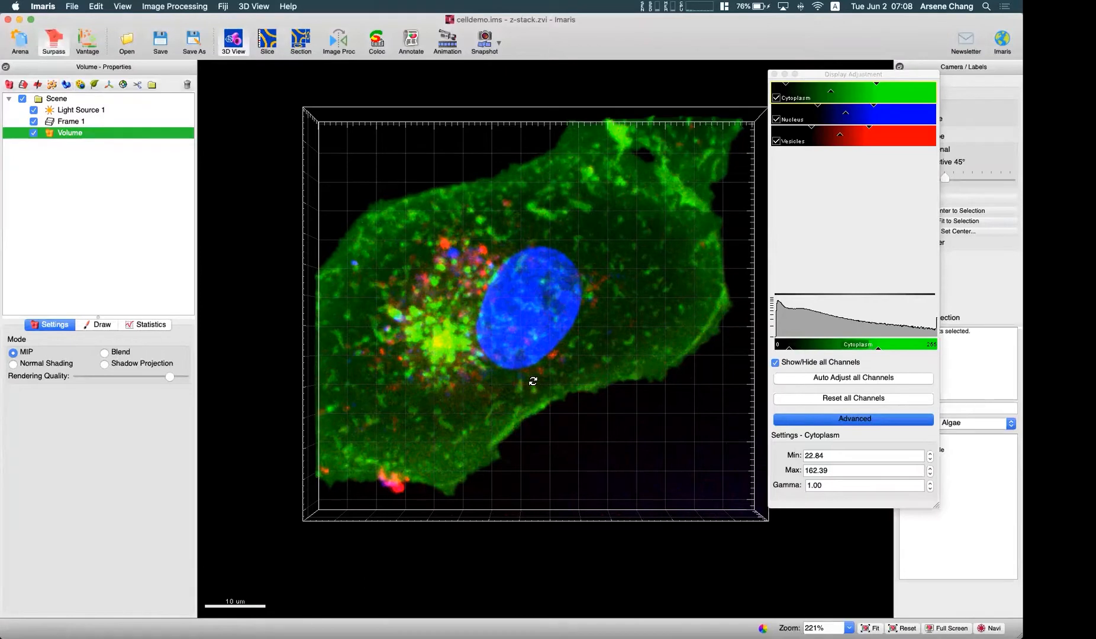
# Start a Cells object that detects nucleus, cell and vesicles, with Channel 2 - Nucleus as the nuclei source channel.
pyautogui.click(83, 90)
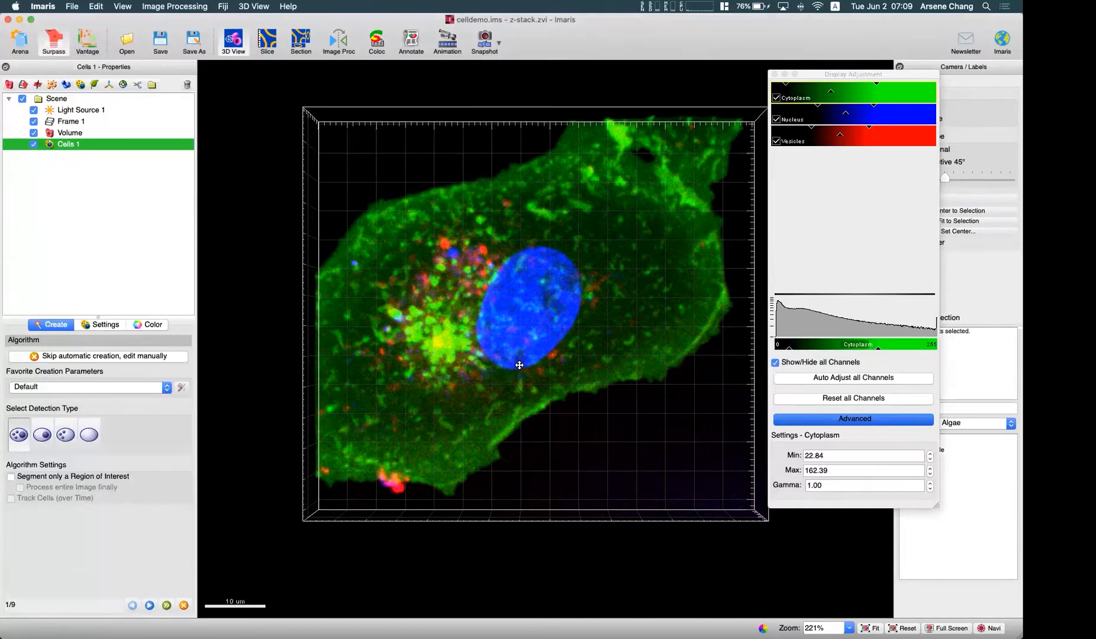
pyautogui.moveTo(519, 365); pyautogui.dragTo(506, 387, button='right')
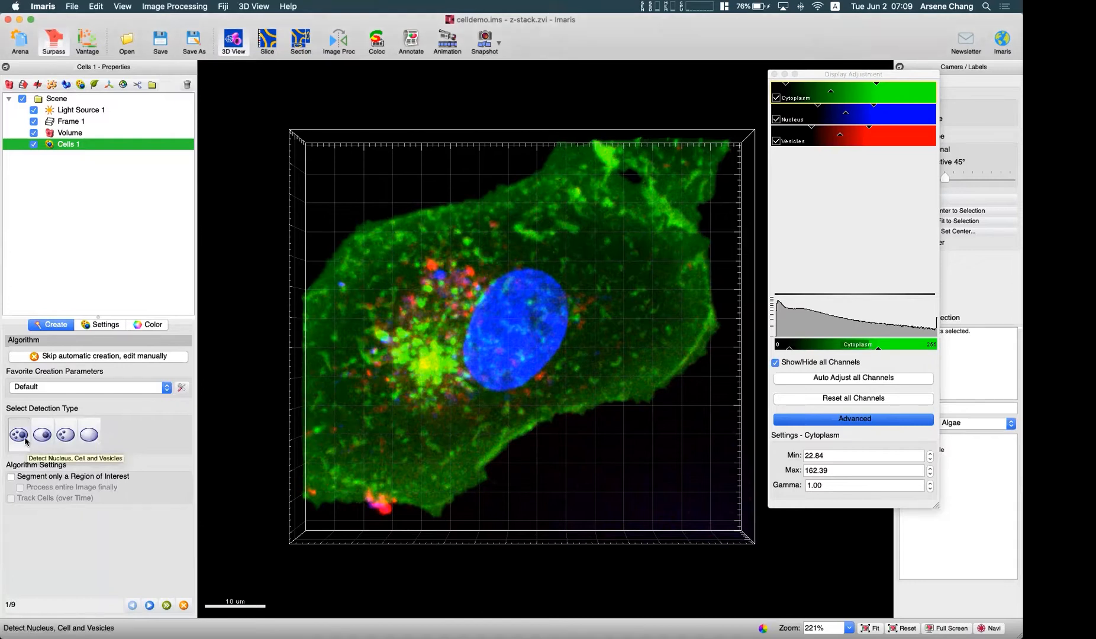
pyautogui.click(149, 605)
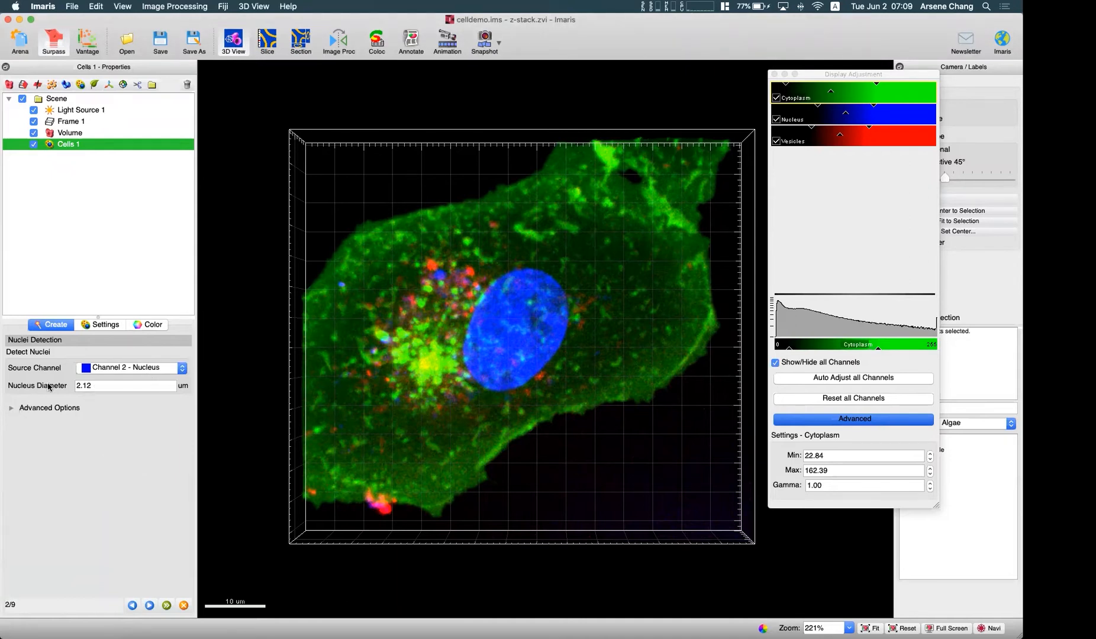
pyautogui.click(142, 371)
pyautogui.click(135, 370)
# Hide the Cytoplasm and Vesicles channels so only the Nucleus channel is displayed.
pyautogui.click(776, 98)
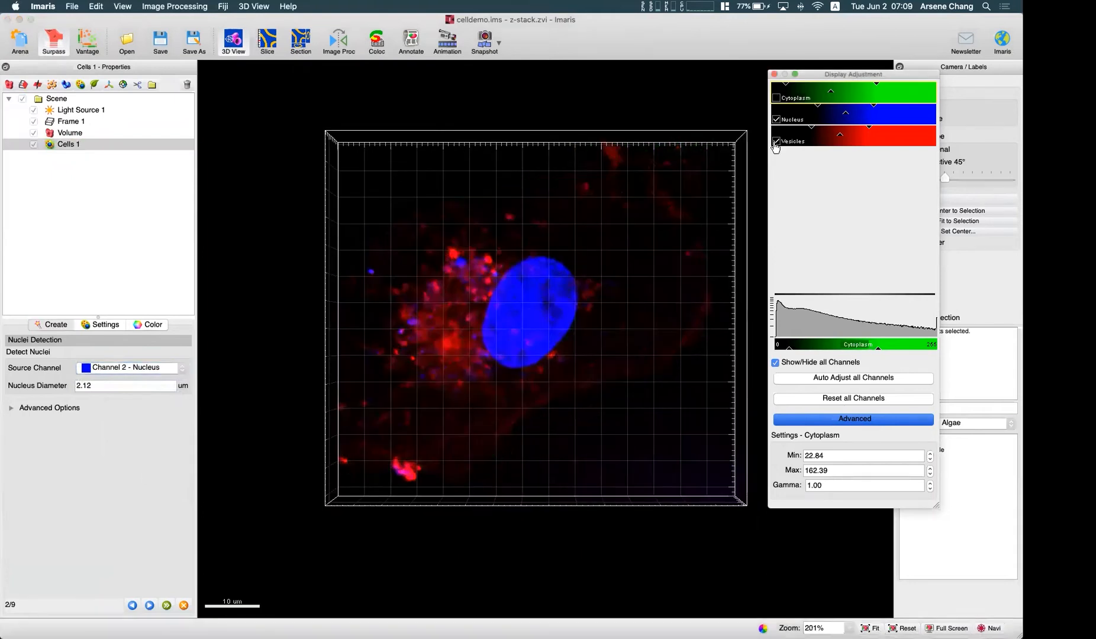
pyautogui.click(776, 141)
pyautogui.scroll(3, 590, 272)
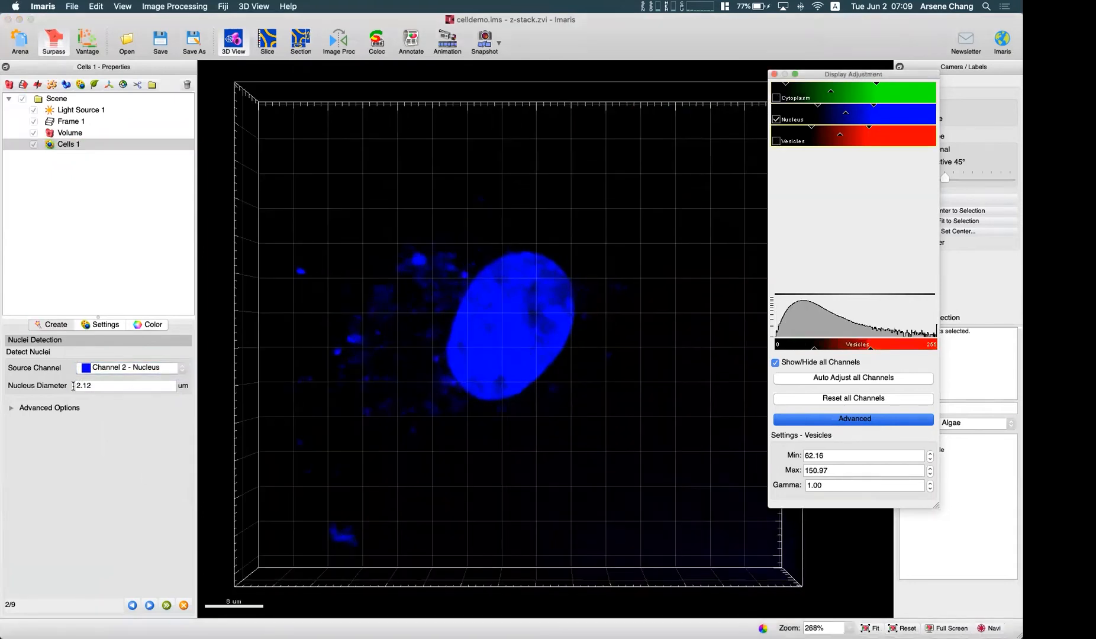
# Measure the distance across the nucleus's short axis in the slice view, then return to the 3D view.
pyautogui.click(260, 39)
pyautogui.click(267, 40)
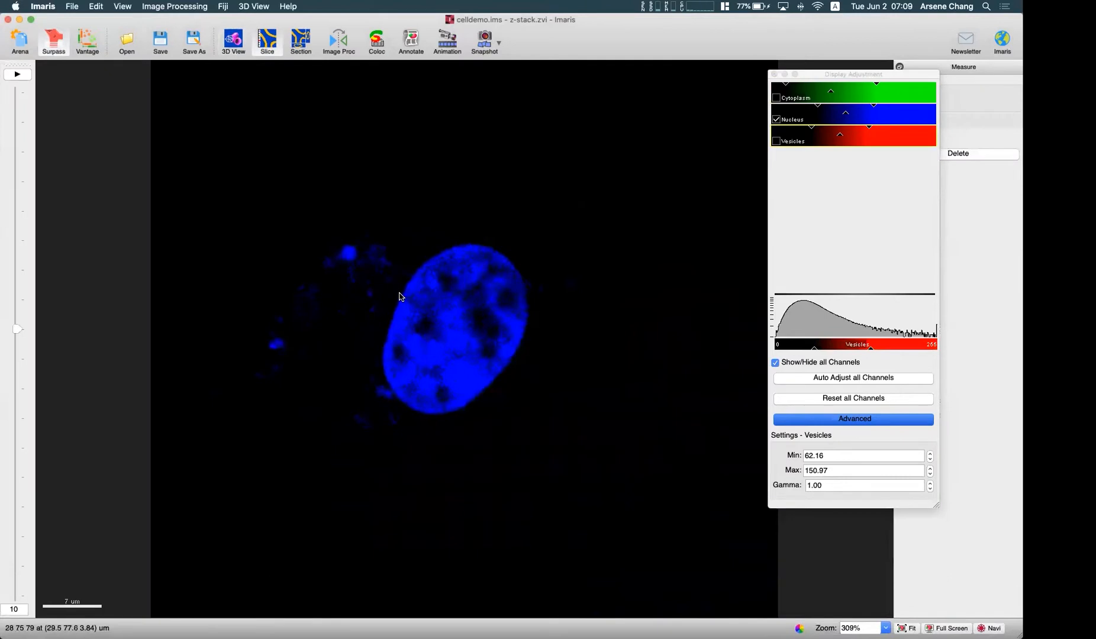
pyautogui.click(402, 298)
pyautogui.click(513, 360)
pyautogui.moveTo(826, 74); pyautogui.dragTo(910, 261)
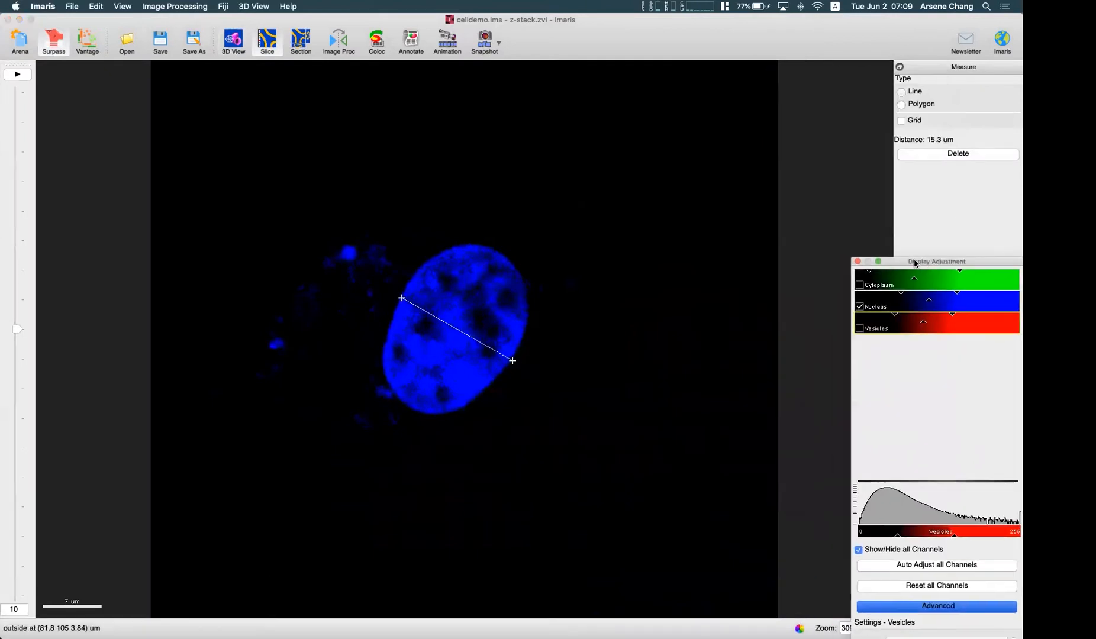
pyautogui.click(233, 40)
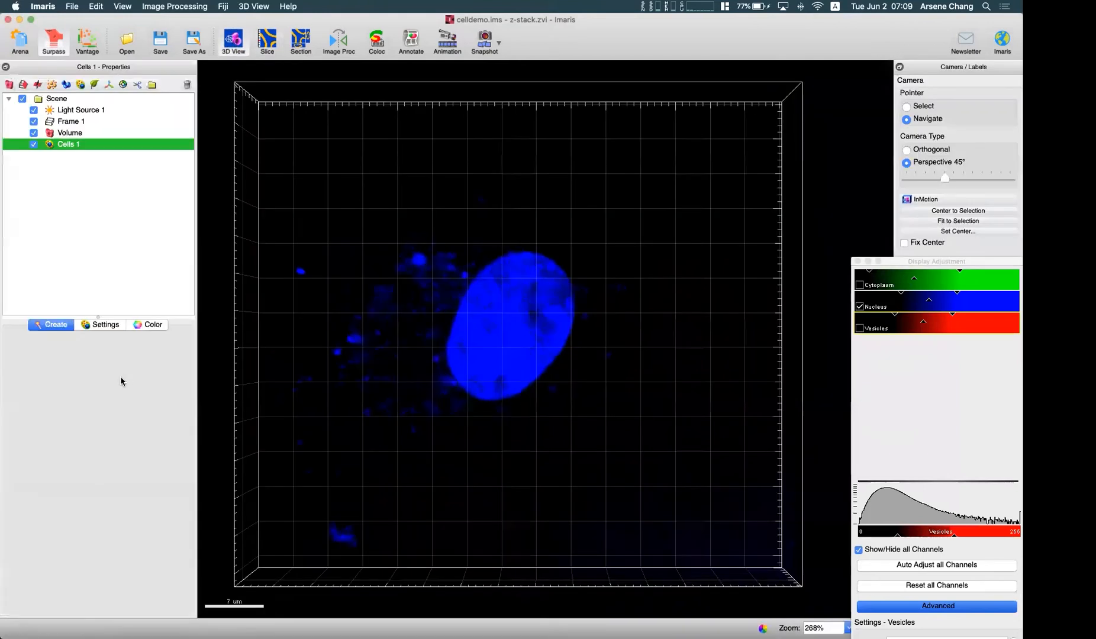
# Set the nucleus diameter to 15 um, enable background subtraction with a 15 um sphere diameter, and proceed to the nuclei threshold.
pyautogui.doubleClick(87, 386)
pyautogui.write('15')
pyautogui.click(10, 408)
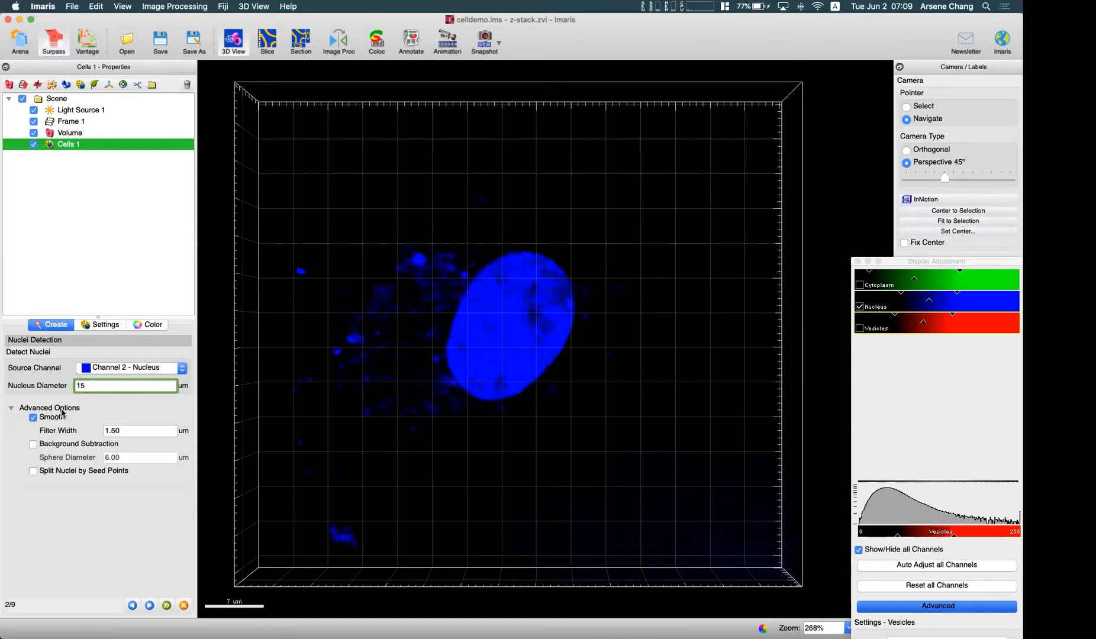
pyautogui.click(61, 448)
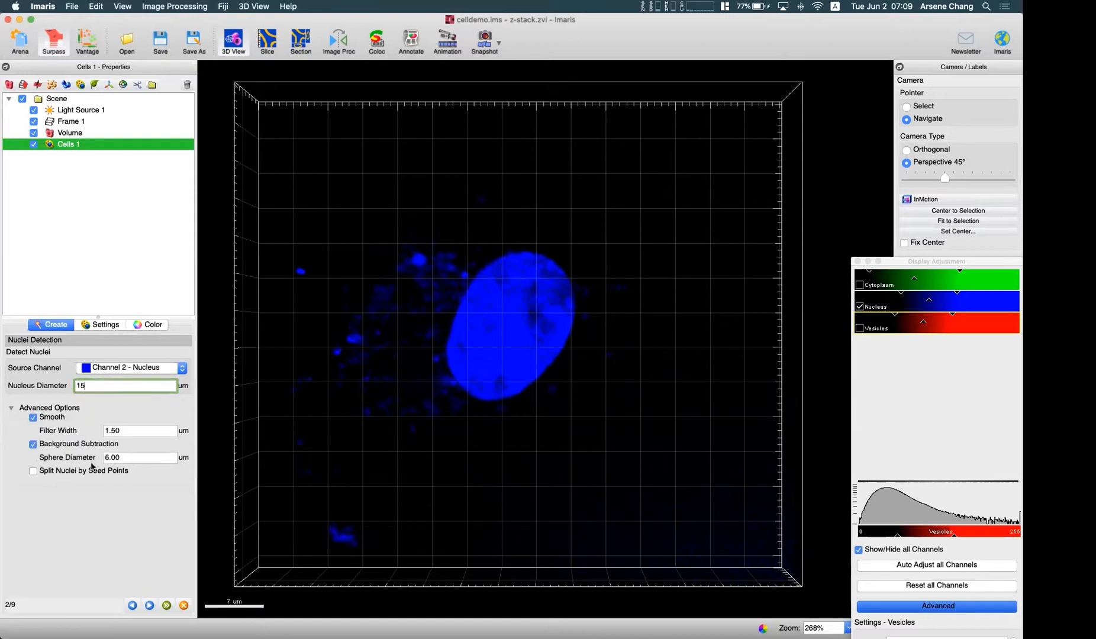
pyautogui.click(134, 460)
pyautogui.write('15')
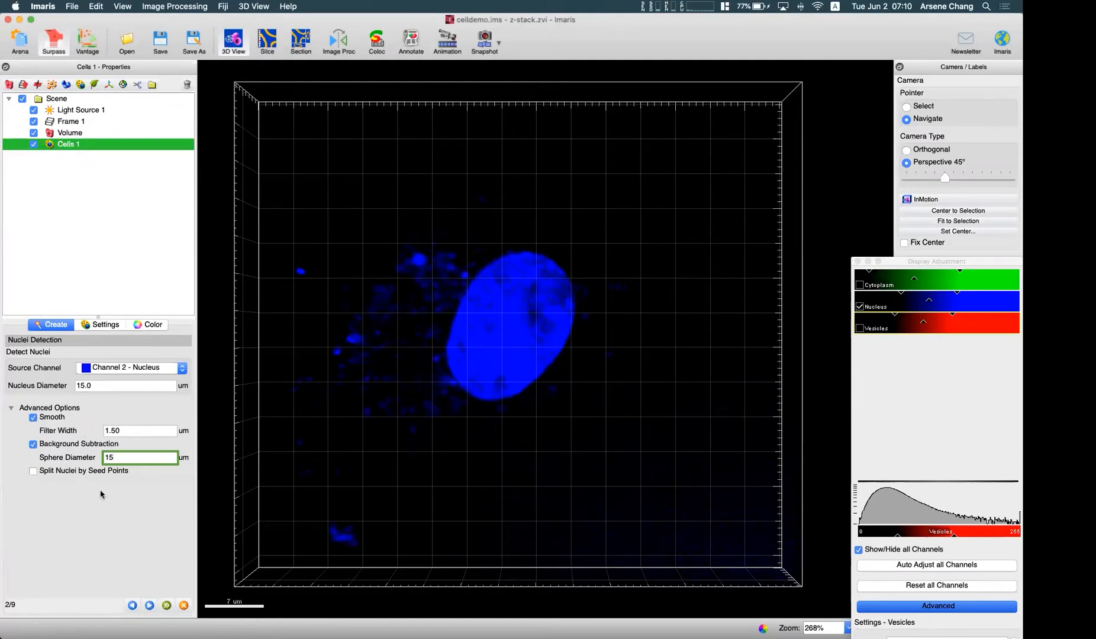
pyautogui.click(149, 604)
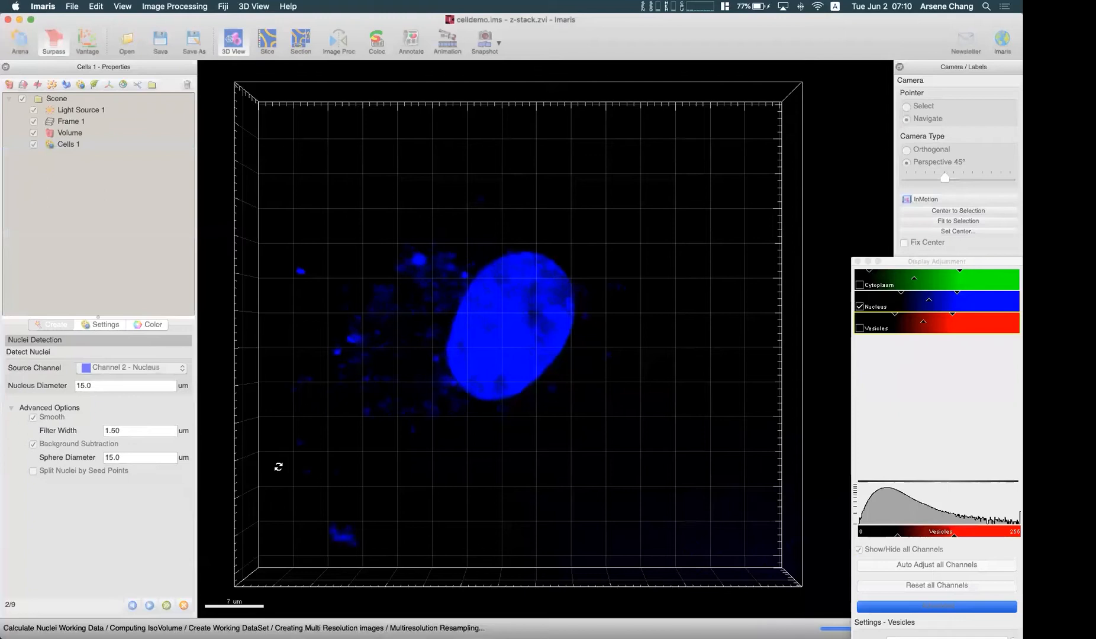
# Switch the cell and nuclei style from slicer to volume display and inspect the thresholded nucleus in 3D.
pyautogui.moveTo(451, 467); pyautogui.dragTo(492, 255)
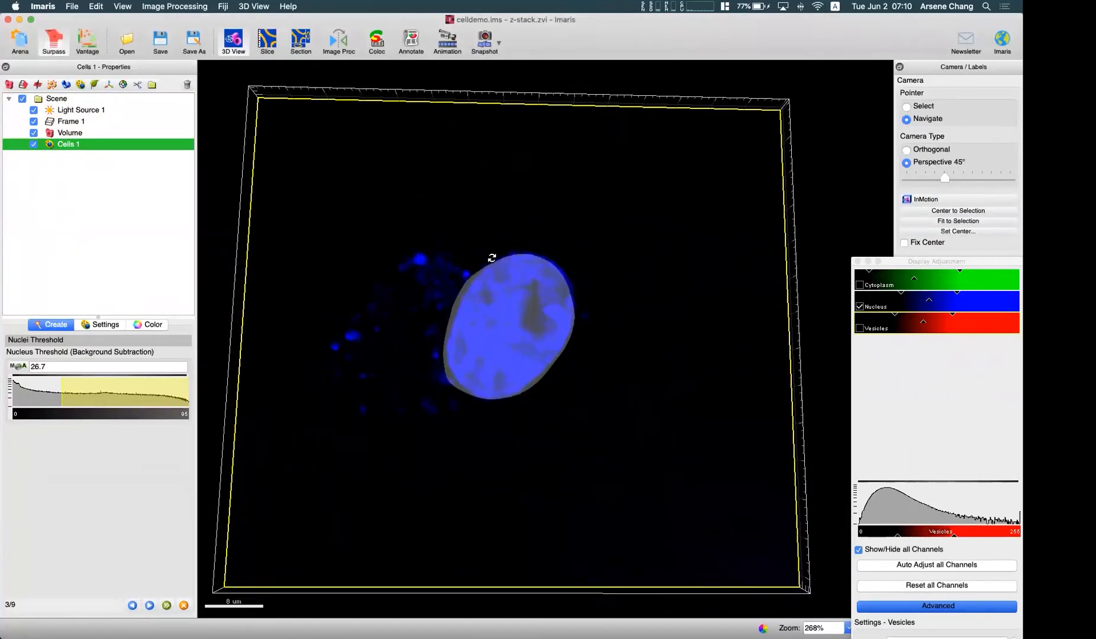
pyautogui.click(109, 331)
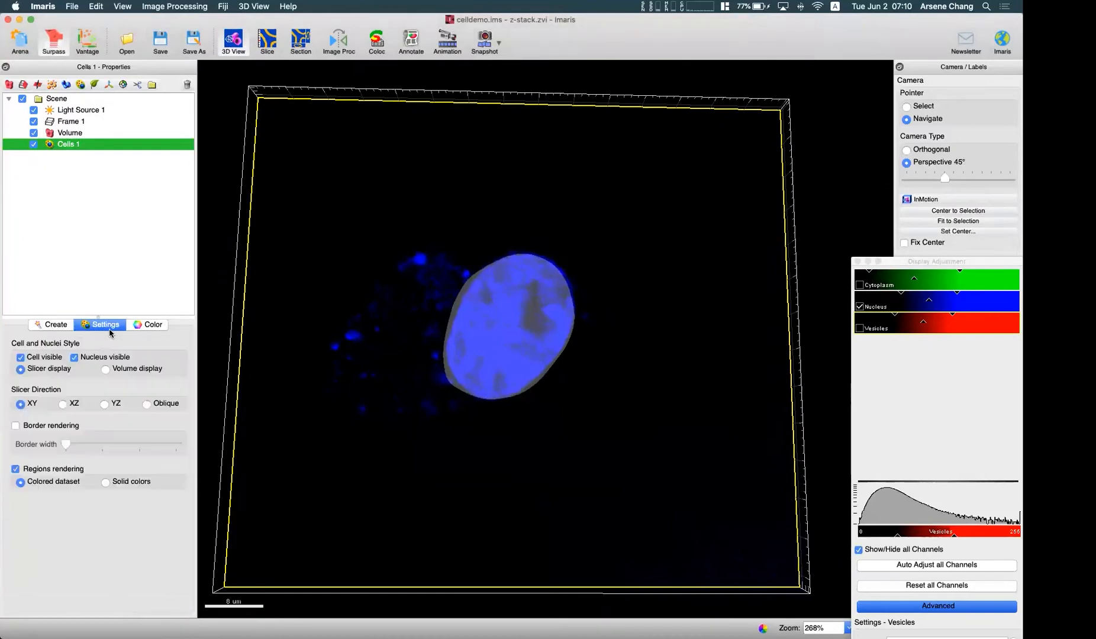
pyautogui.click(45, 327)
pyautogui.moveTo(472, 406); pyautogui.dragTo(504, 484)
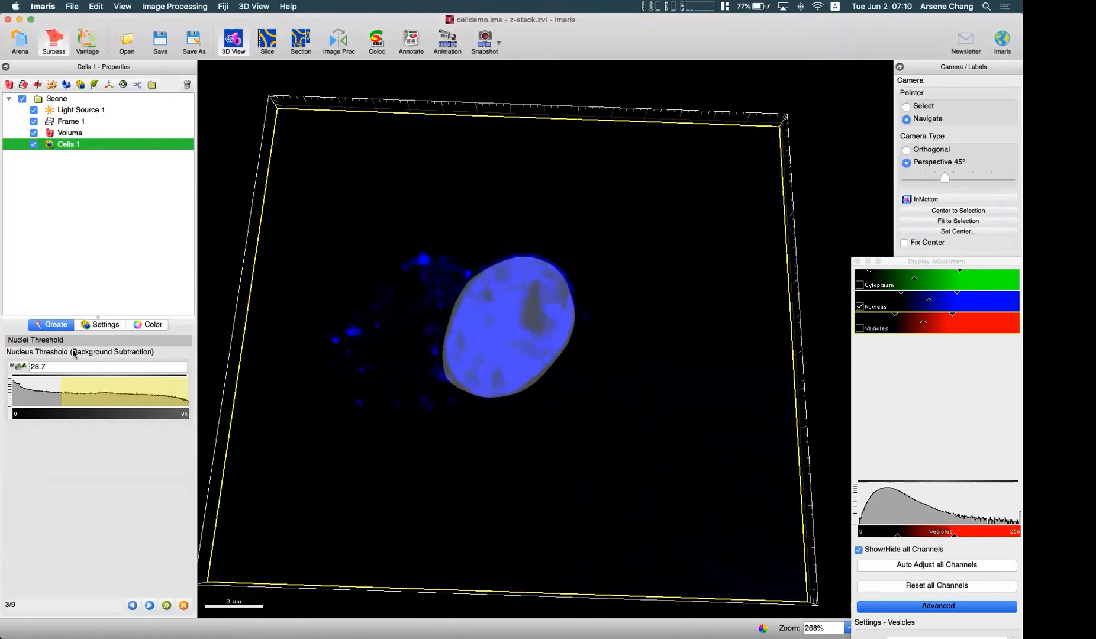
pyautogui.click(110, 326)
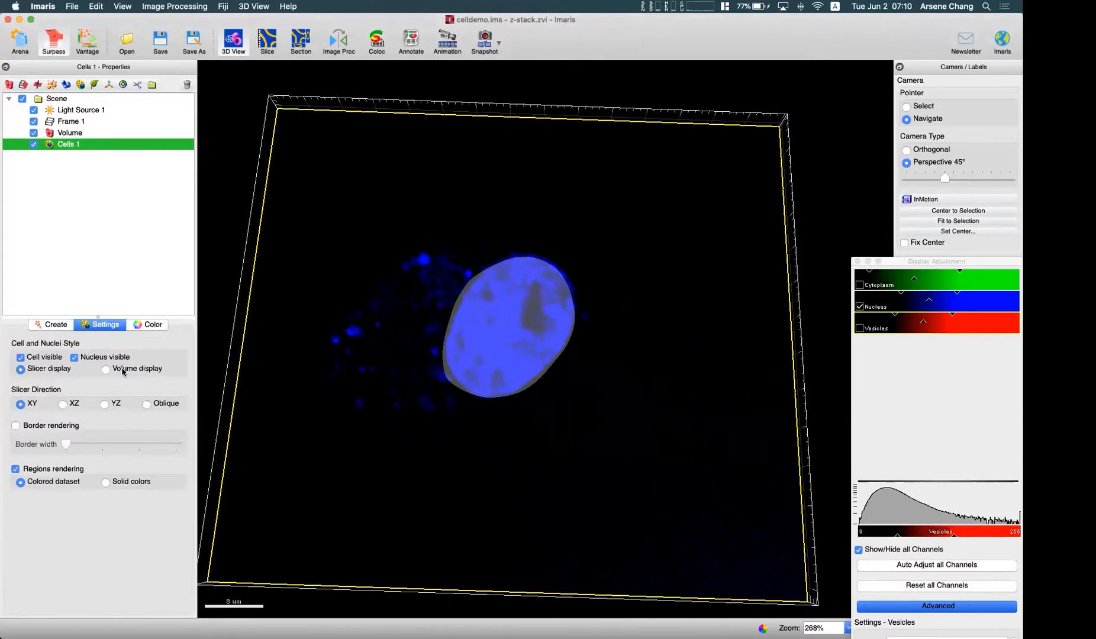
pyautogui.click(150, 372)
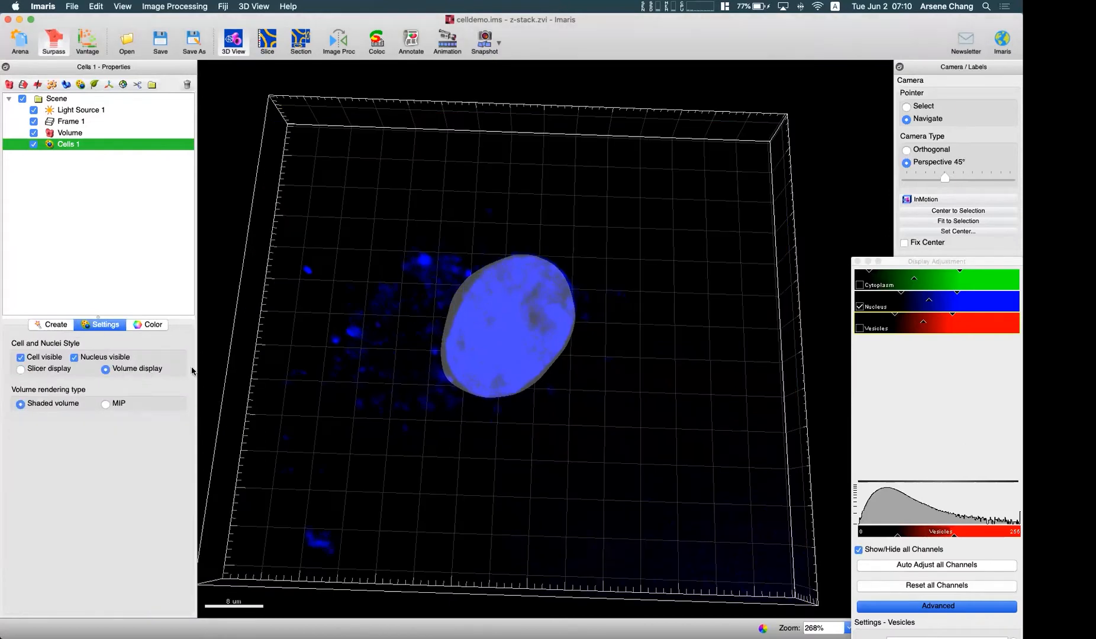
pyautogui.moveTo(419, 490); pyautogui.dragTo(445, 476)
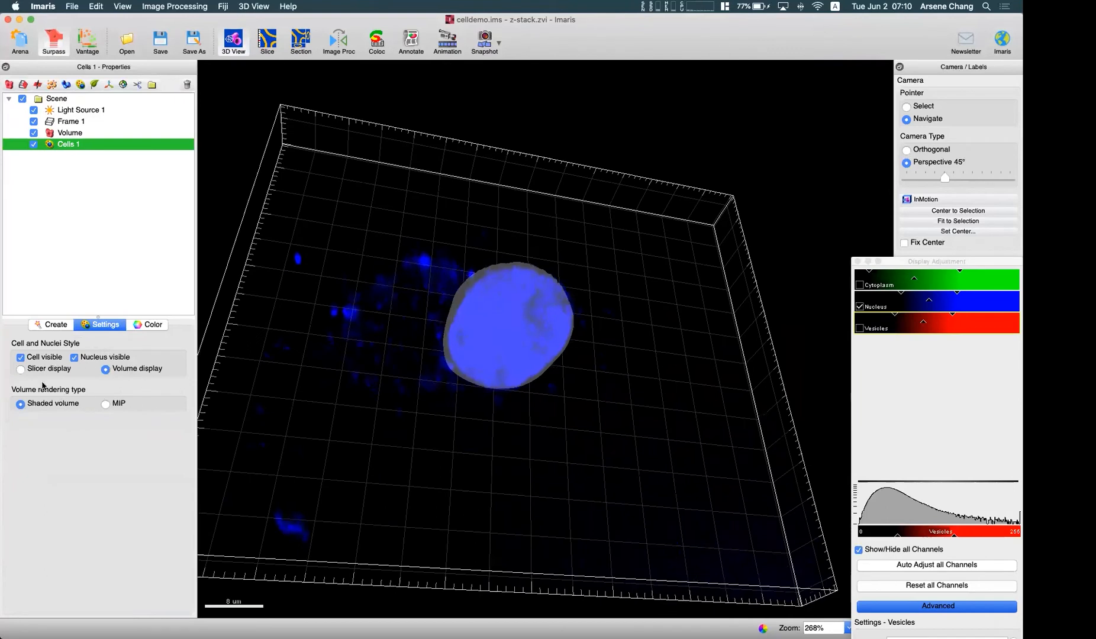
# Raise the nucleus threshold to 34.3 and check its fit around the nucleus in 3D.
pyautogui.click(56, 326)
pyautogui.moveTo(567, 479); pyautogui.dragTo(75, 398)
pyautogui.moveTo(537, 255); pyautogui.dragTo(269, 472)
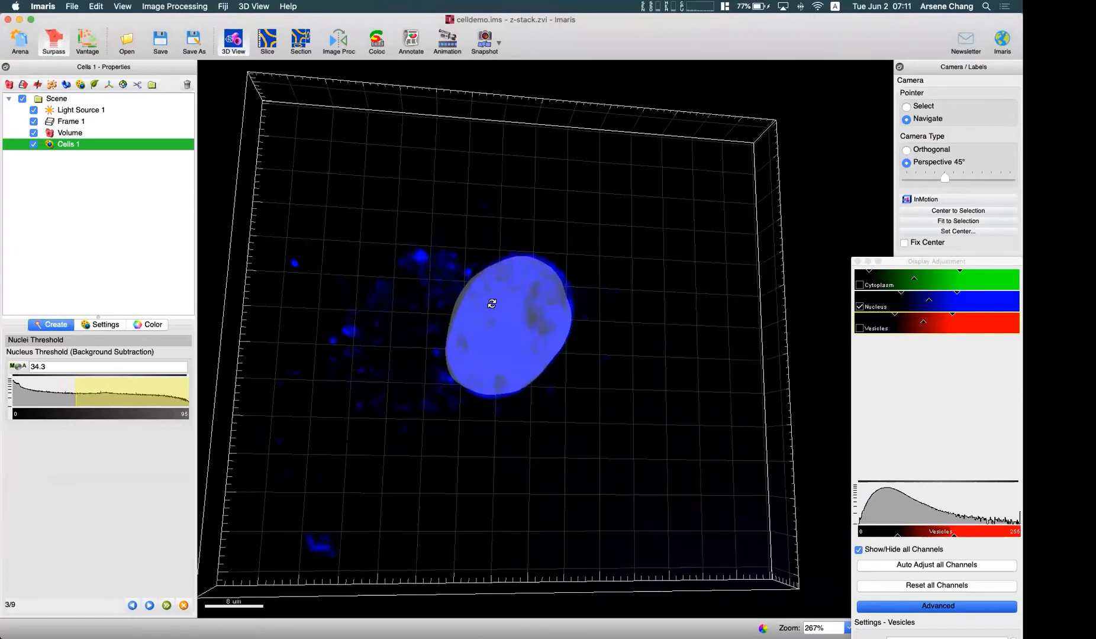
pyautogui.moveTo(493, 304); pyautogui.dragTo(481, 303)
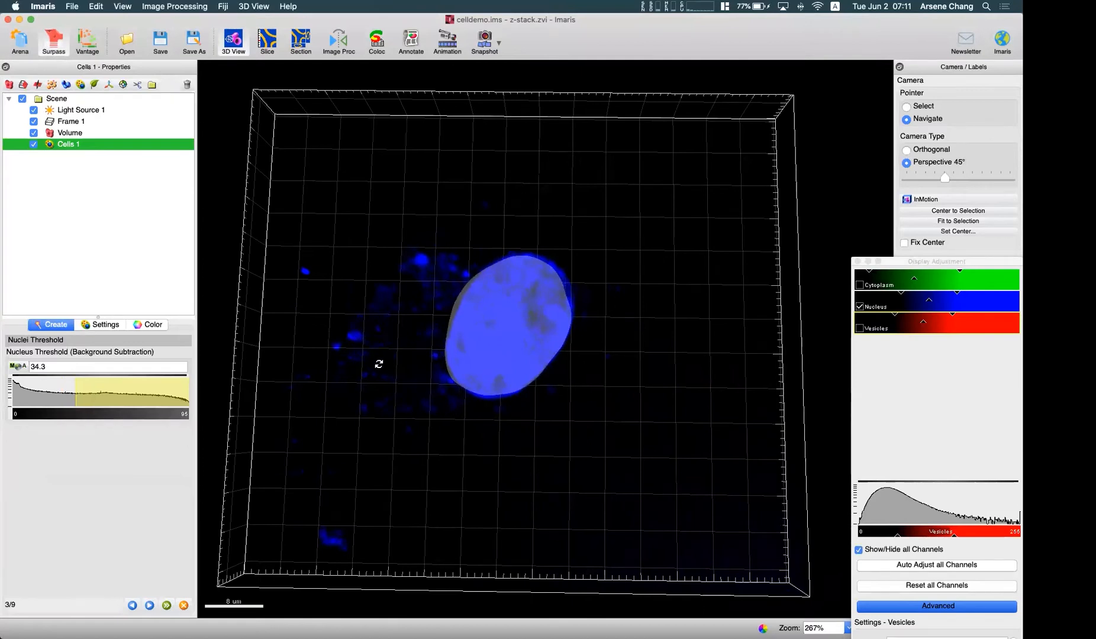
# Accept the nucleus threshold and the Nucleus Number of Voxels filter above 10.0, and proceed to cell detection.
pyautogui.click(150, 605)
pyautogui.moveTo(452, 473); pyautogui.dragTo(368, 456)
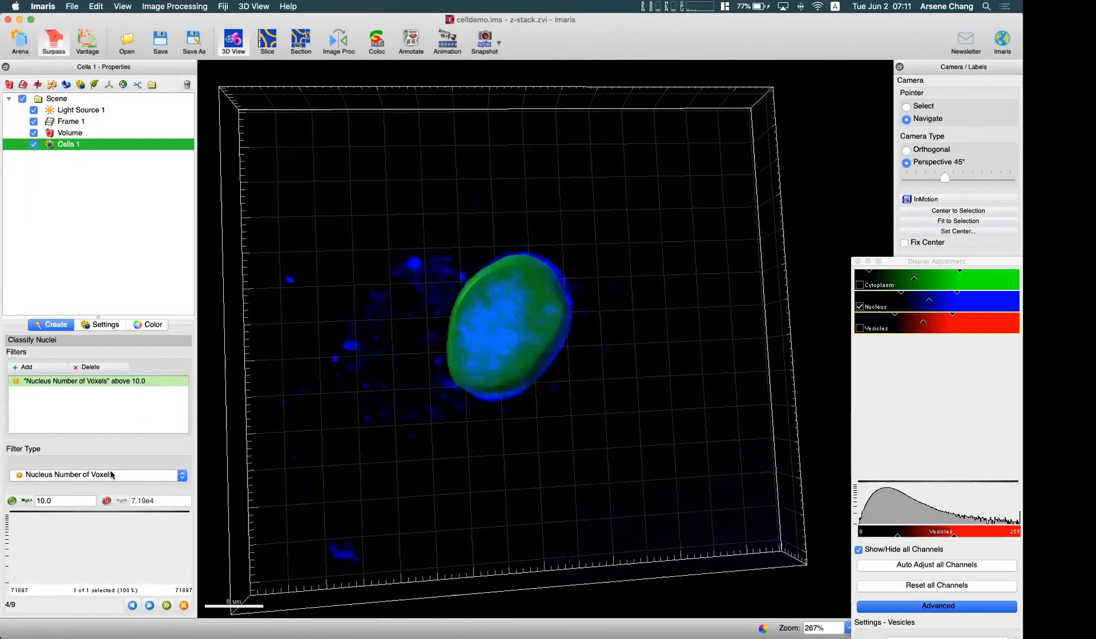
pyautogui.click(150, 605)
pyautogui.moveTo(459, 368); pyautogui.dragTo(460, 388)
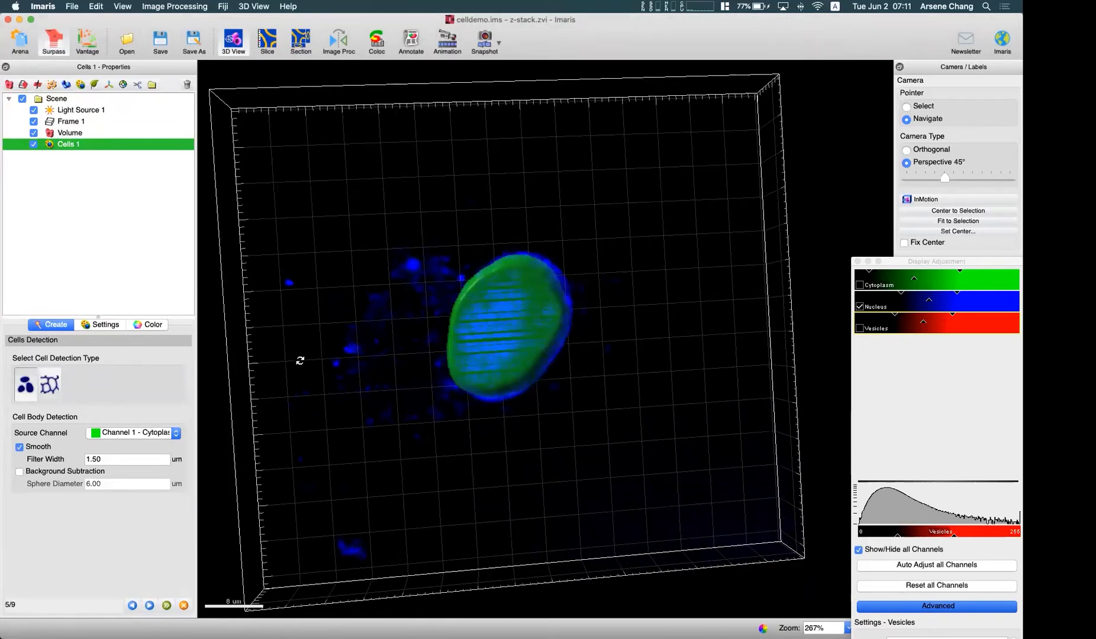
# Display the Cytoplasm channel instead of the Nucleus channel and hide the detected nucleus.
pyautogui.click(860, 306)
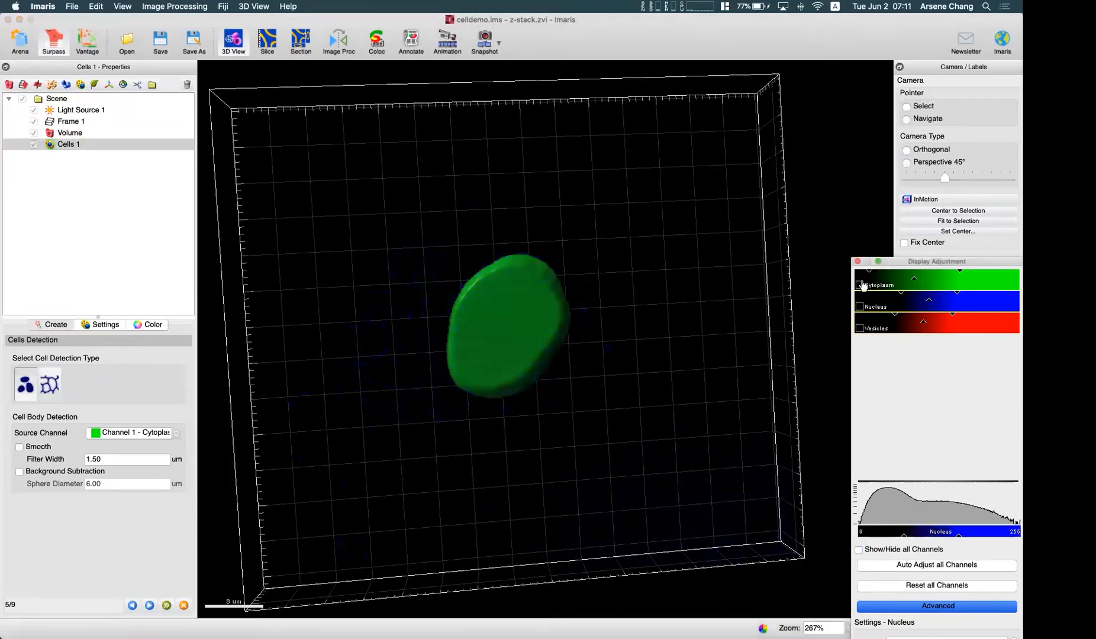
pyautogui.click(859, 285)
pyautogui.click(100, 326)
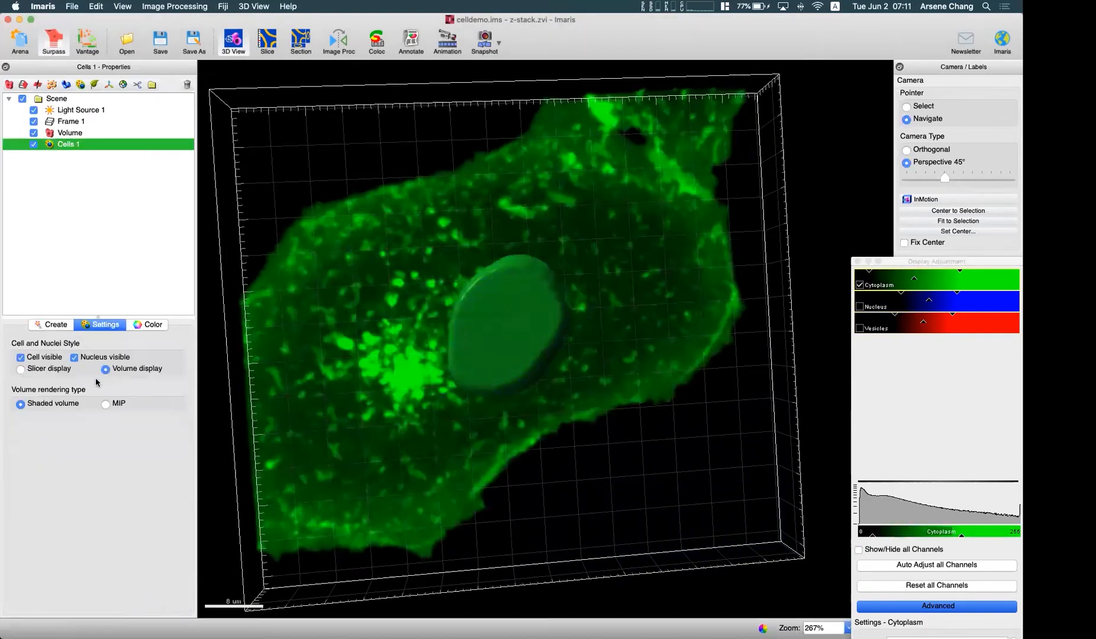
pyautogui.click(21, 358)
pyautogui.click(74, 358)
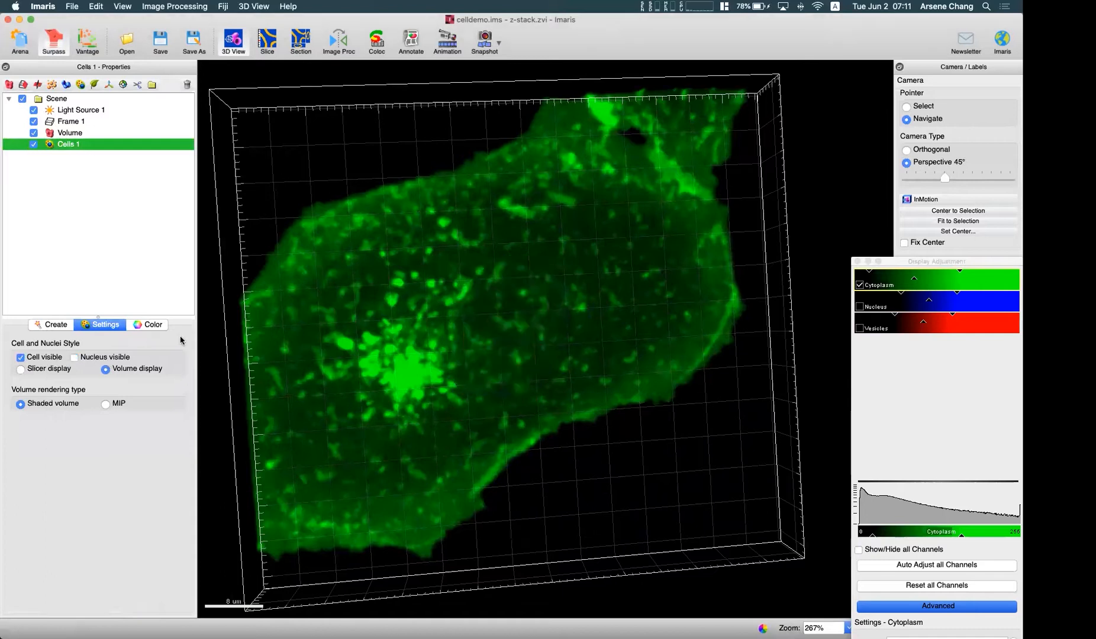
# Enable background subtraction for cell body detection on the Cytoplasm channel.
pyautogui.click(55, 325)
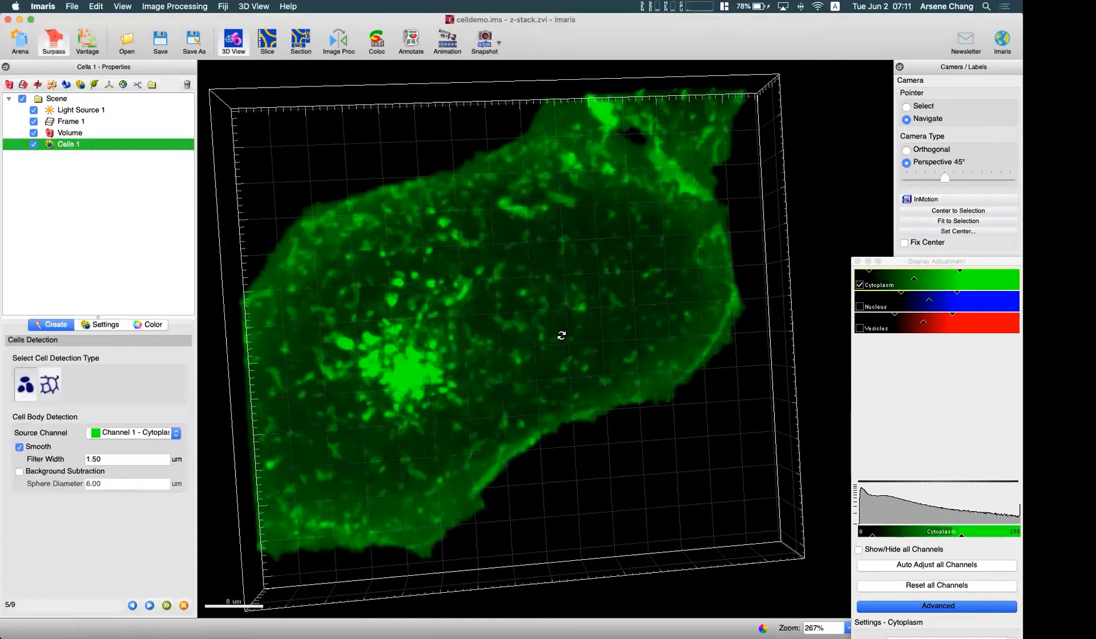
pyautogui.moveTo(490, 384); pyautogui.dragTo(399, 364)
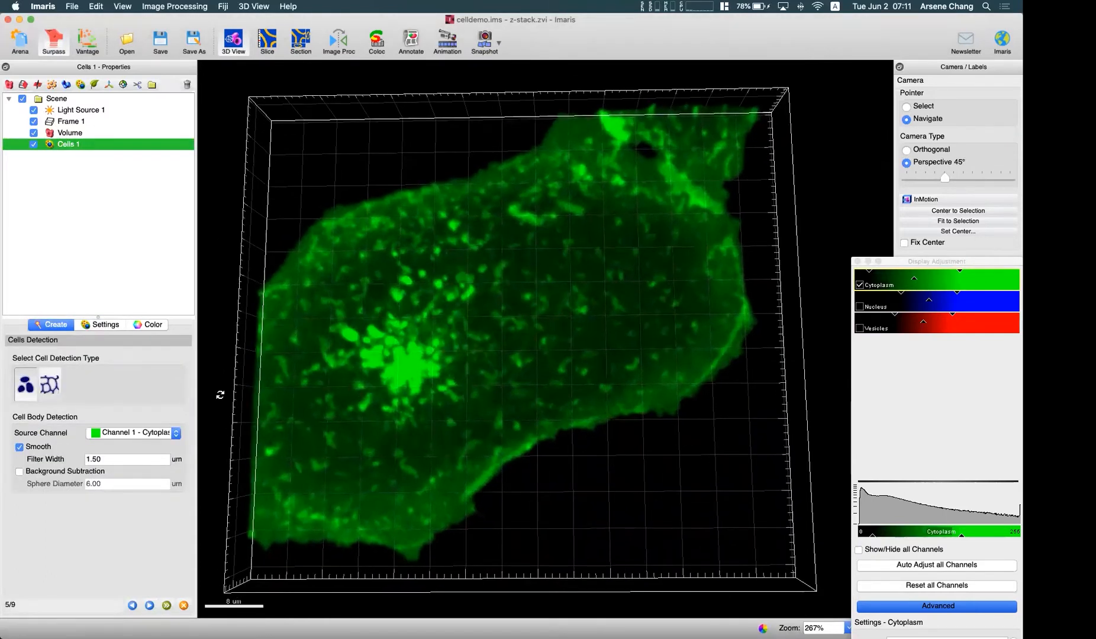
pyautogui.moveTo(478, 315)
pyautogui.mouseDown()
pyautogui.moveTo(478, 327)
pyautogui.moveTo(498, 306)
pyautogui.mouseUp()
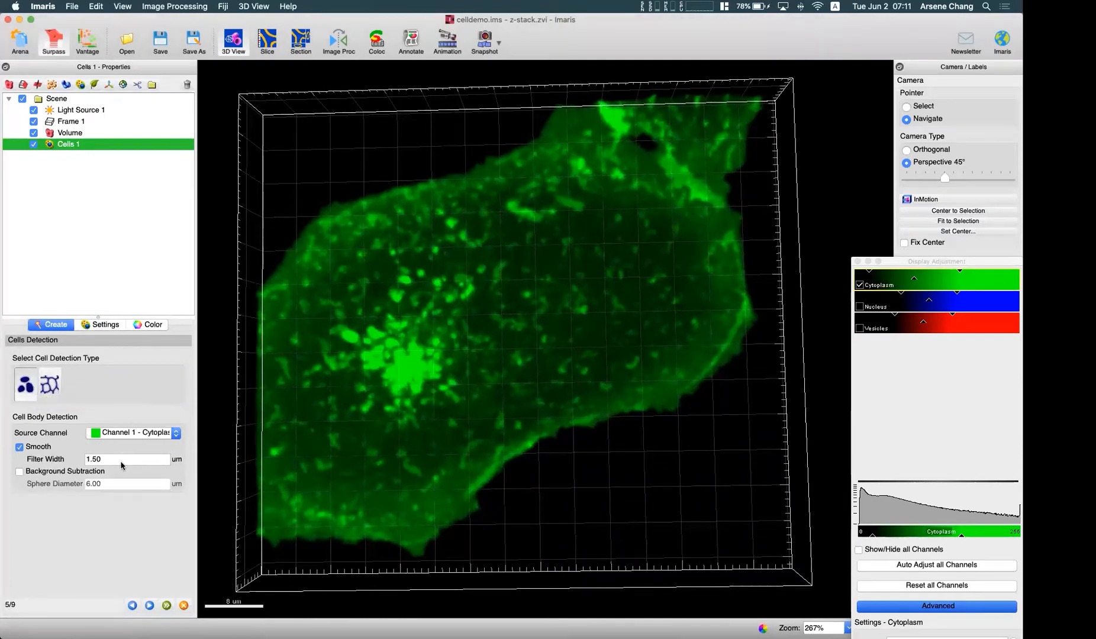
pyautogui.moveTo(437, 450); pyautogui.dragTo(221, 508)
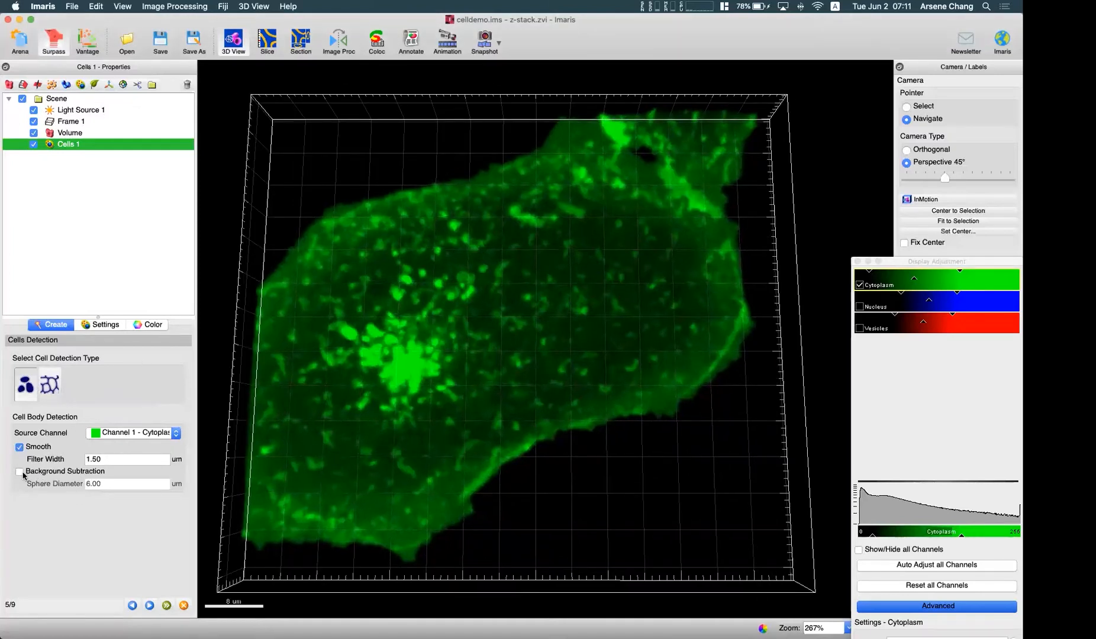
pyautogui.moveTo(278, 450); pyautogui.dragTo(332, 444)
pyautogui.click(54, 474)
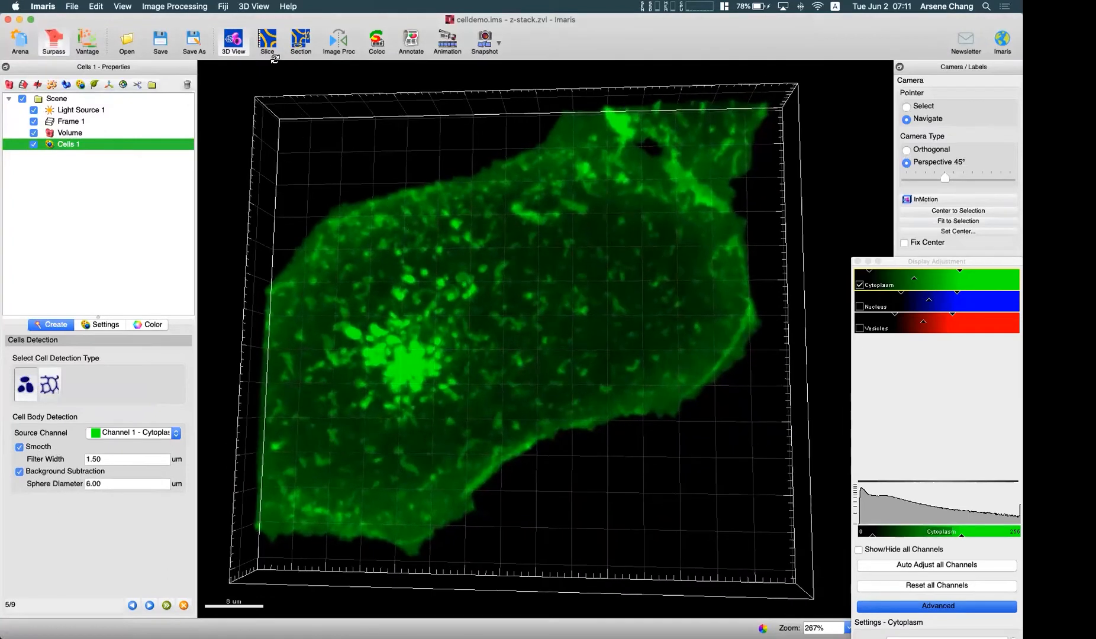
# Measure the distance across the narrow width of the cell body on slice 3.
pyautogui.click(268, 40)
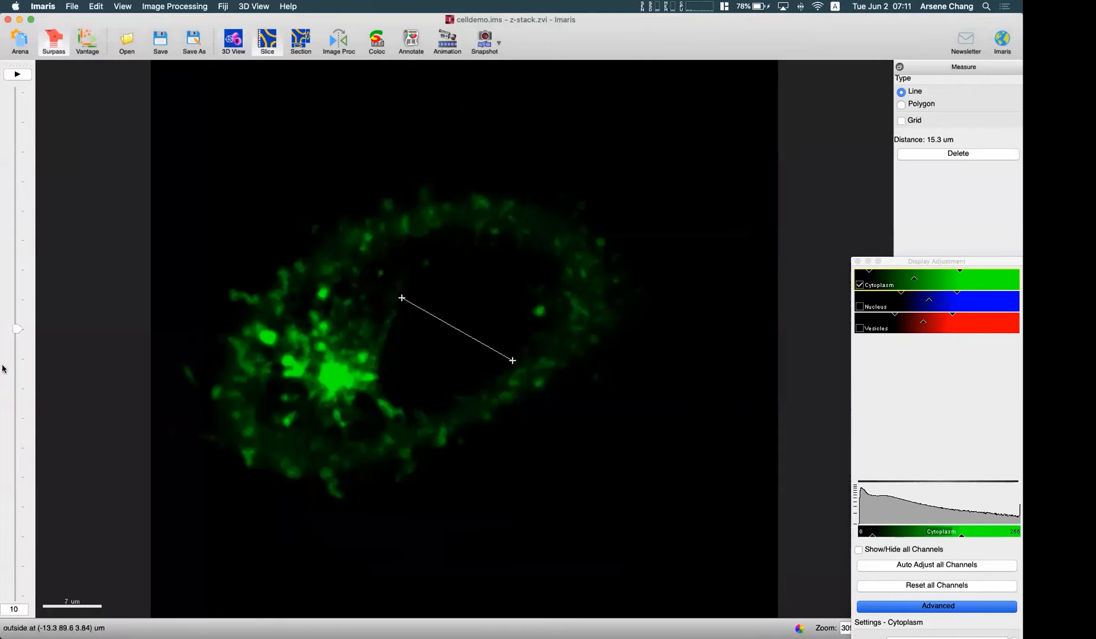
pyautogui.moveTo(21, 330); pyautogui.dragTo(22, 538)
pyautogui.click(325, 164)
pyautogui.click(476, 458)
pyautogui.moveTo(890, 261); pyautogui.dragTo(892, 379)
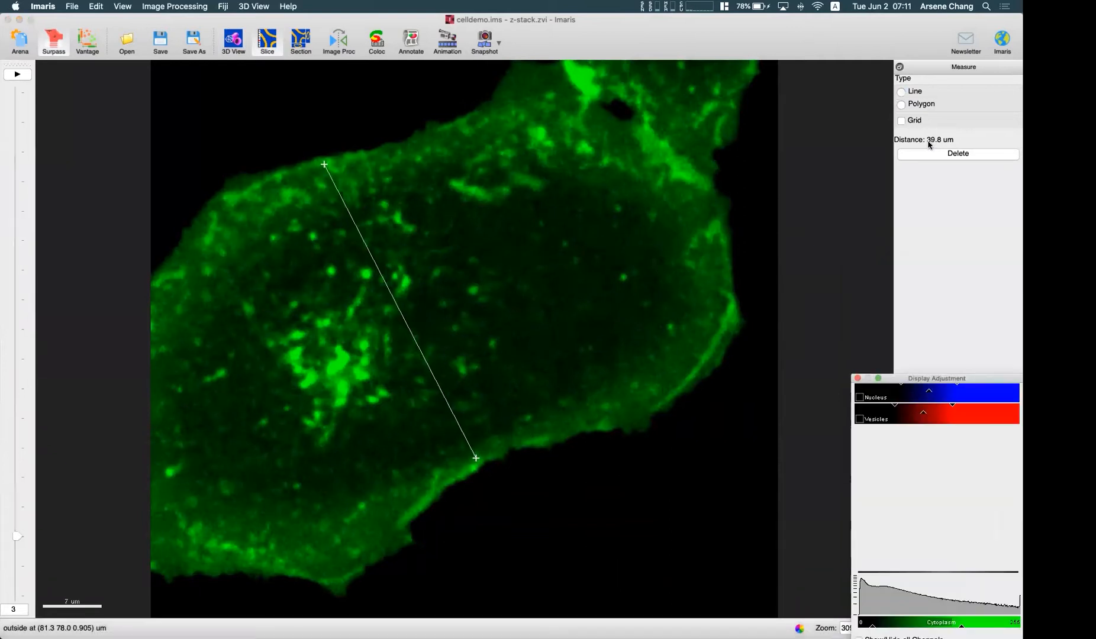
# Return to the 3D view, set the background subtraction sphere diameter to 30.0 um for cell body detection, and proceed to the cell threshold.
pyautogui.click(233, 39)
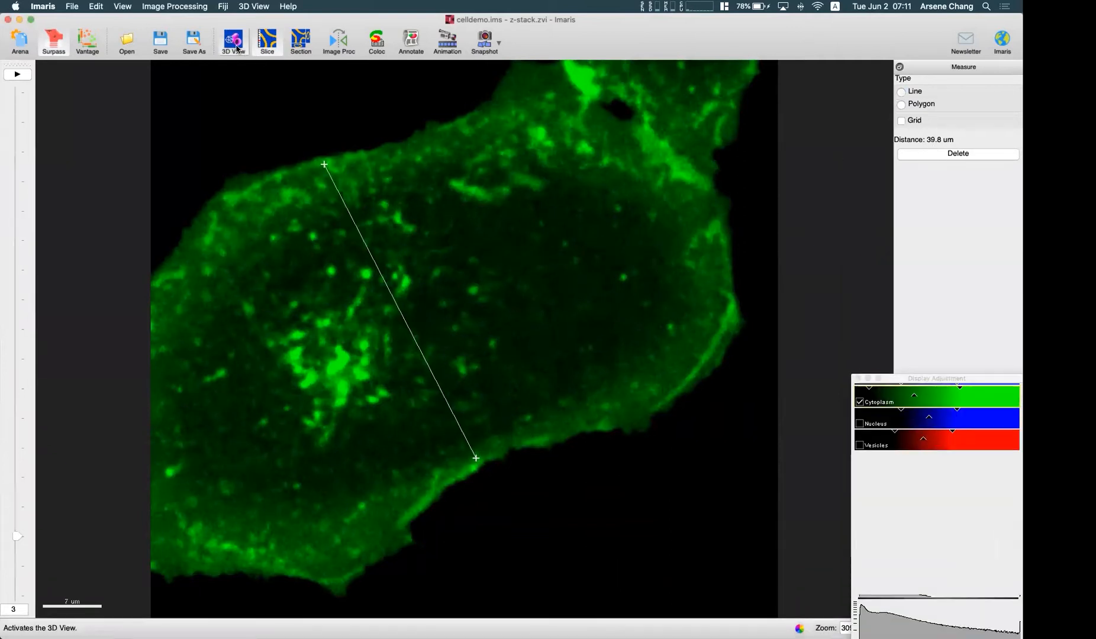
pyautogui.moveTo(567, 359); pyautogui.dragTo(558, 225)
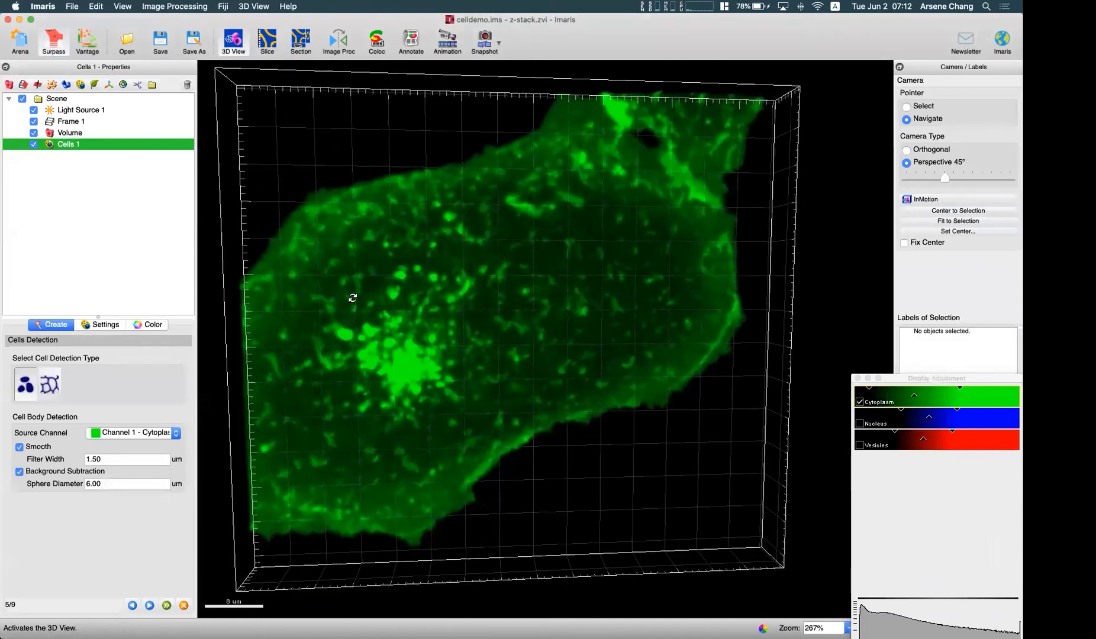
pyautogui.click(113, 484)
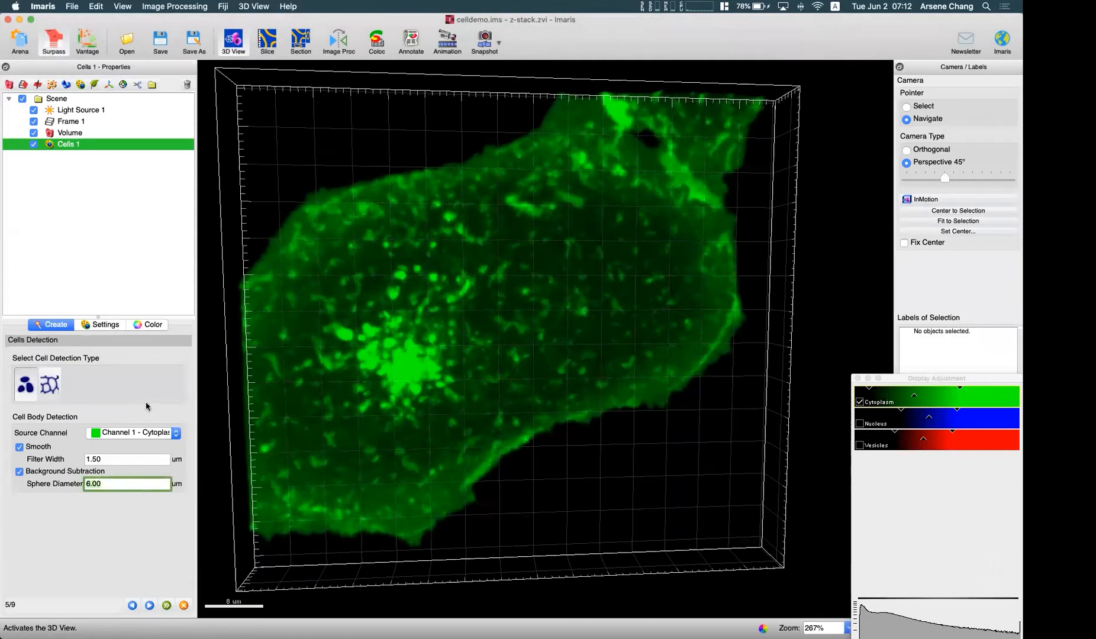
pyautogui.write('30.0')
pyautogui.click(150, 606)
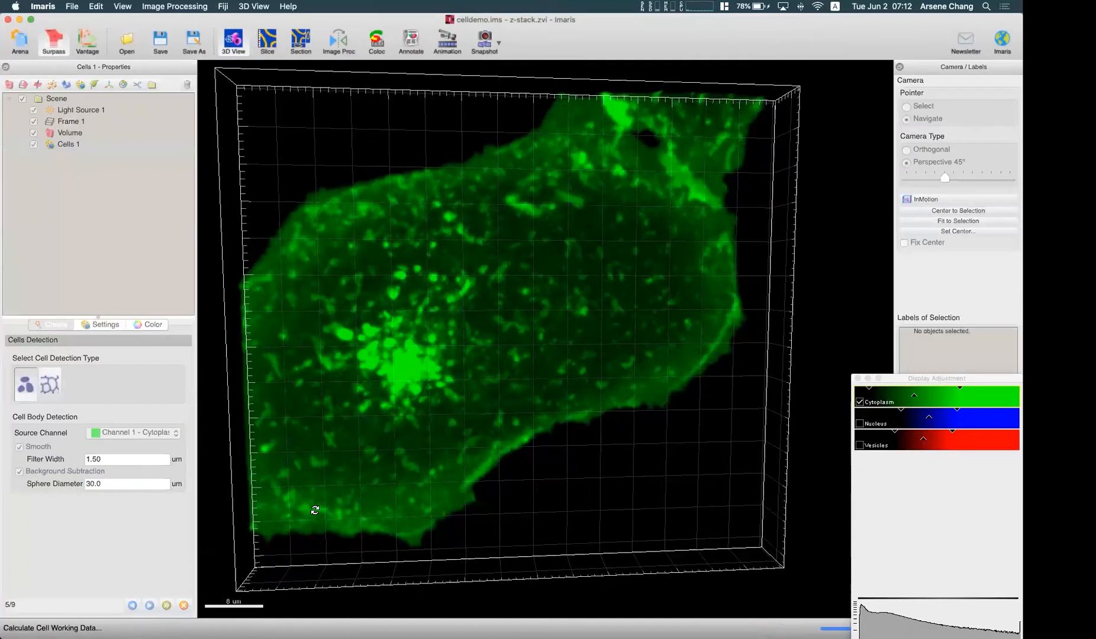
# Try a cell threshold of 25.2 on the background-subtracted Cytoplasm channel and inspect the preview.
pyautogui.moveTo(542, 484)
pyautogui.mouseDown()
pyautogui.moveTo(558, 474)
pyautogui.moveTo(550, 492)
pyautogui.moveTo(558, 480)
pyautogui.mouseUp()
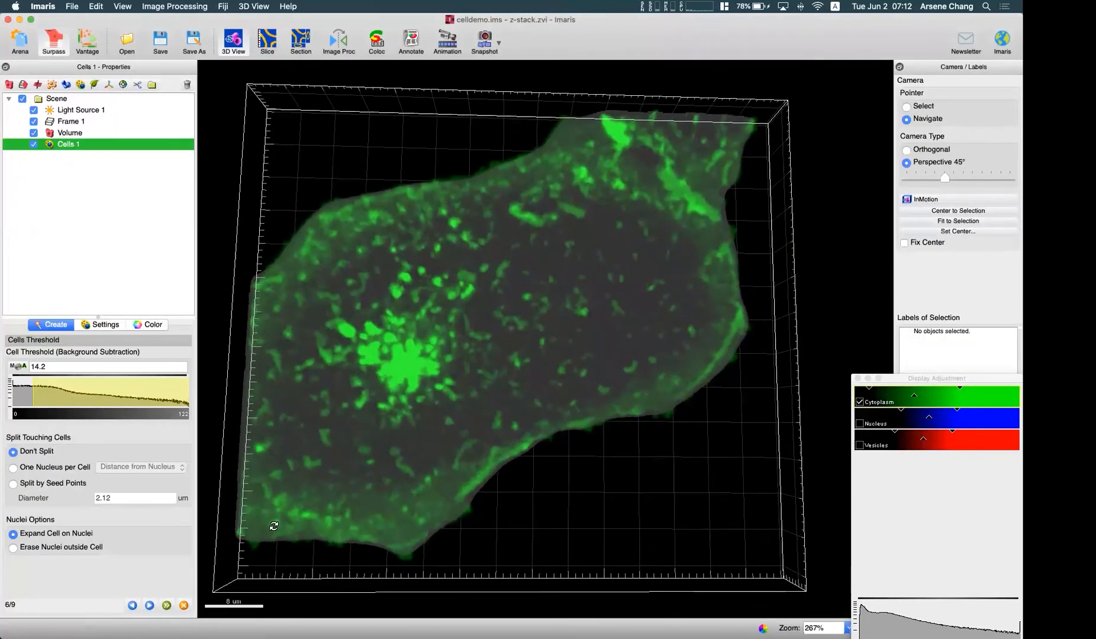
pyautogui.moveTo(34, 389); pyautogui.dragTo(34, 387)
pyautogui.moveTo(51, 391); pyautogui.dragTo(49, 390)
pyautogui.moveTo(537, 416); pyautogui.dragTo(537, 422)
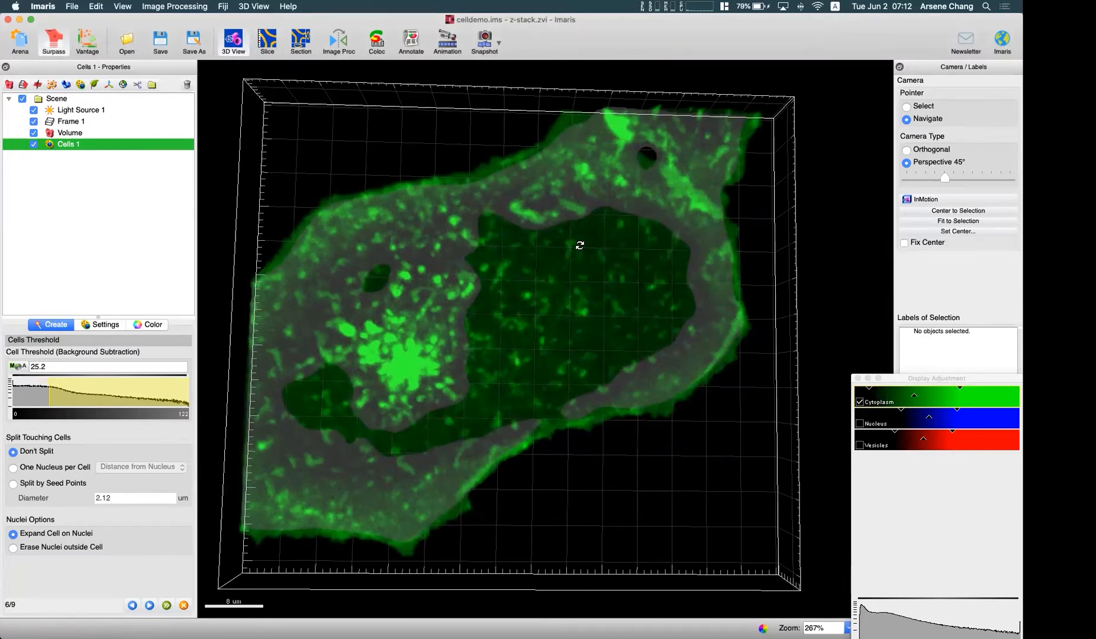
# Recheck the cell body detection settings and set the cell threshold to 13.4.
pyautogui.click(131, 604)
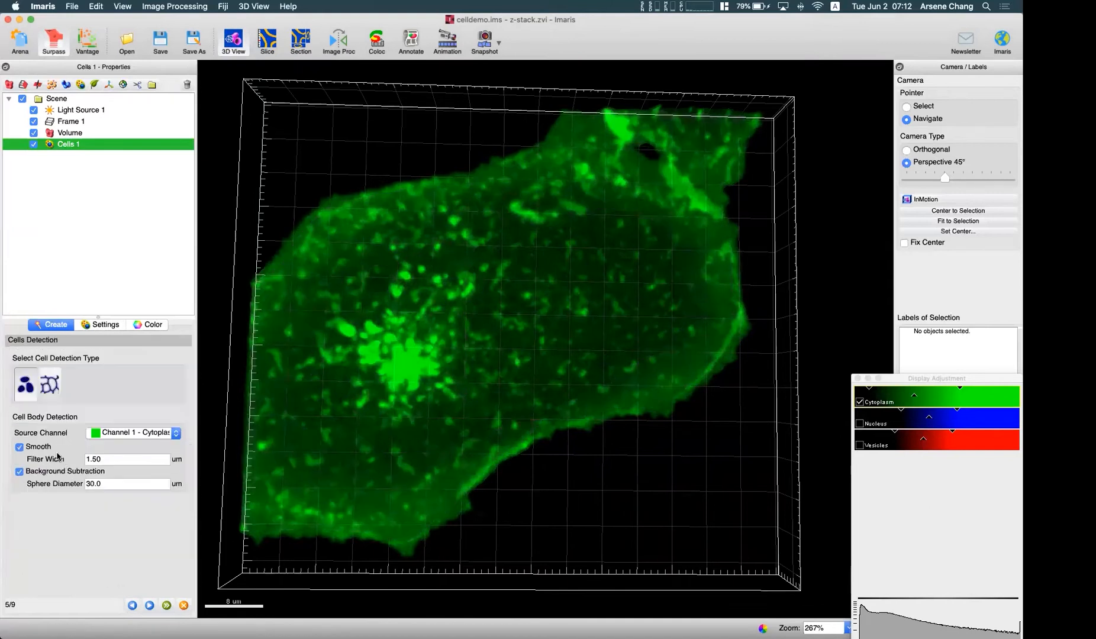
pyautogui.click(104, 485)
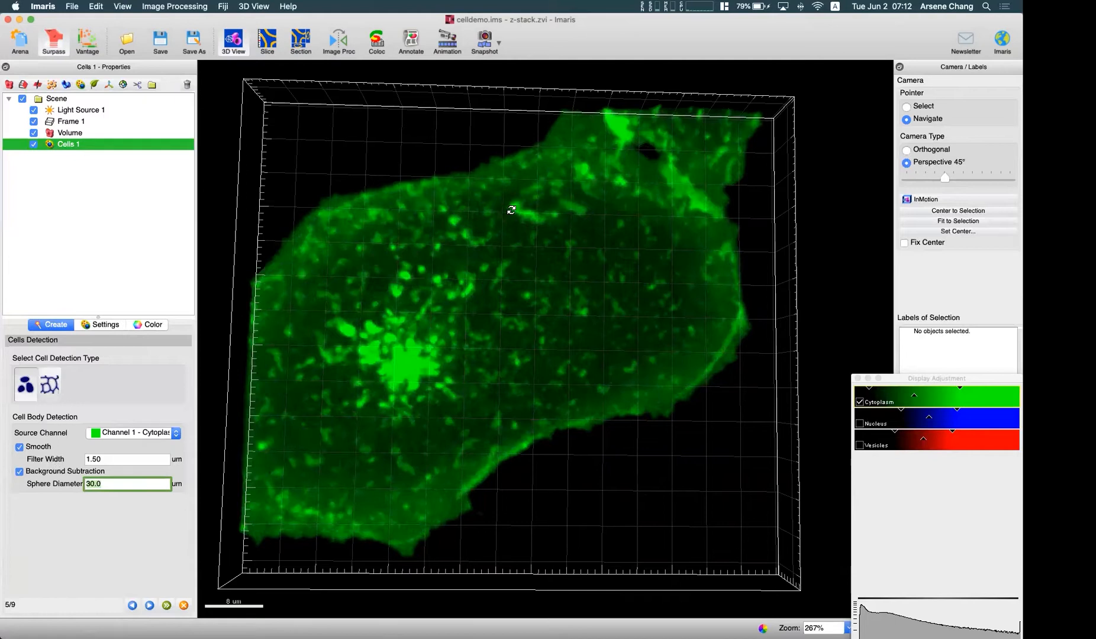
pyautogui.click(150, 605)
pyautogui.moveTo(48, 395); pyautogui.dragTo(33, 389)
pyautogui.moveTo(604, 431); pyautogui.dragTo(611, 433)
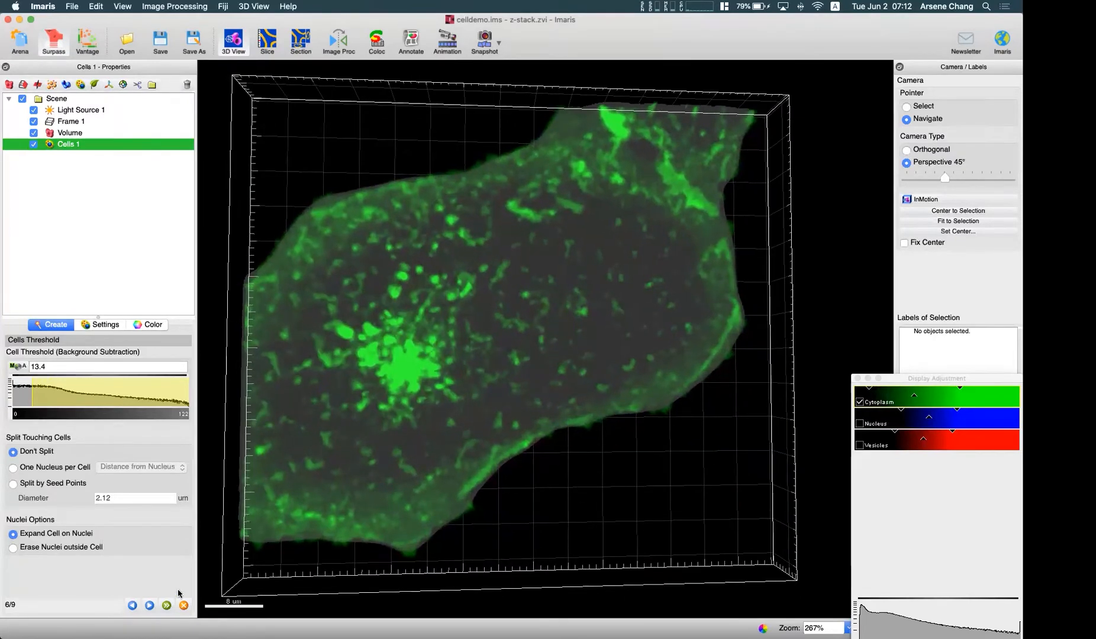
pyautogui.click(132, 604)
pyautogui.click(149, 604)
pyautogui.moveTo(381, 418)
pyautogui.mouseDown()
pyautogui.moveTo(393, 408)
pyautogui.moveTo(382, 416)
pyautogui.mouseUp()
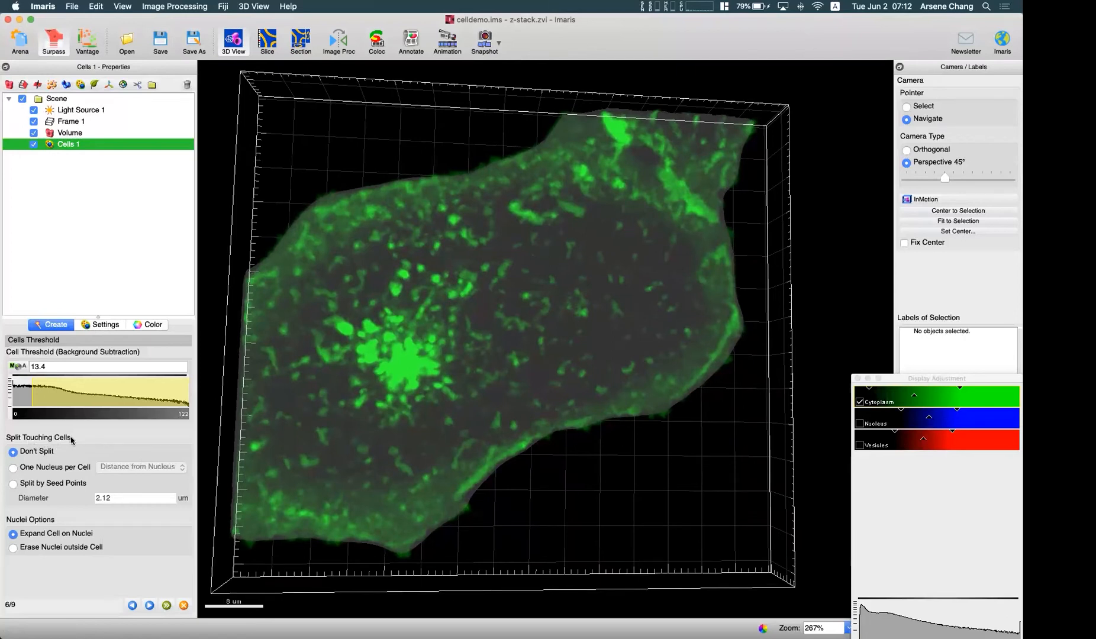
pyautogui.moveTo(336, 433); pyautogui.dragTo(346, 428)
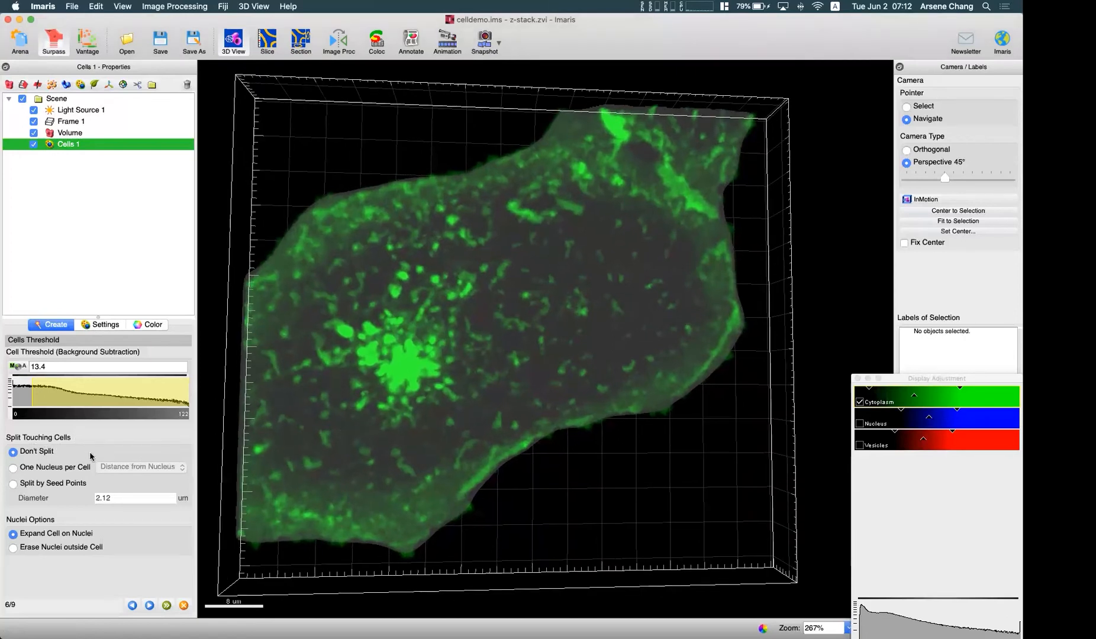
# Look through the One Nucleus per Cell and Split by Seed Points options for touching cells, and return to Don't Split.
pyautogui.click(29, 470)
pyautogui.click(168, 470)
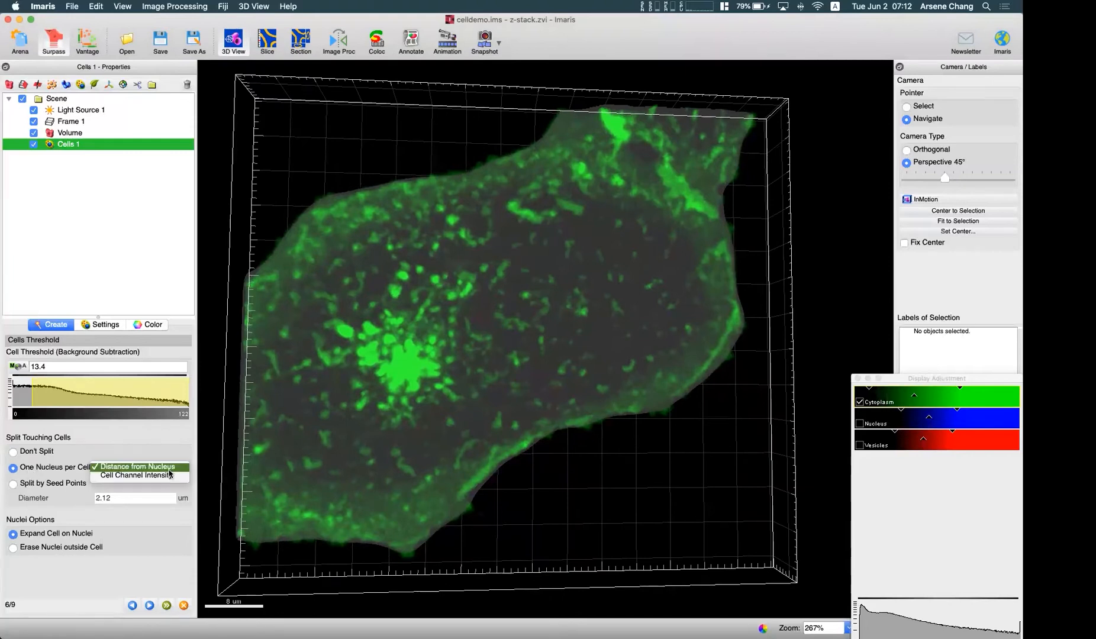
pyautogui.click(66, 476)
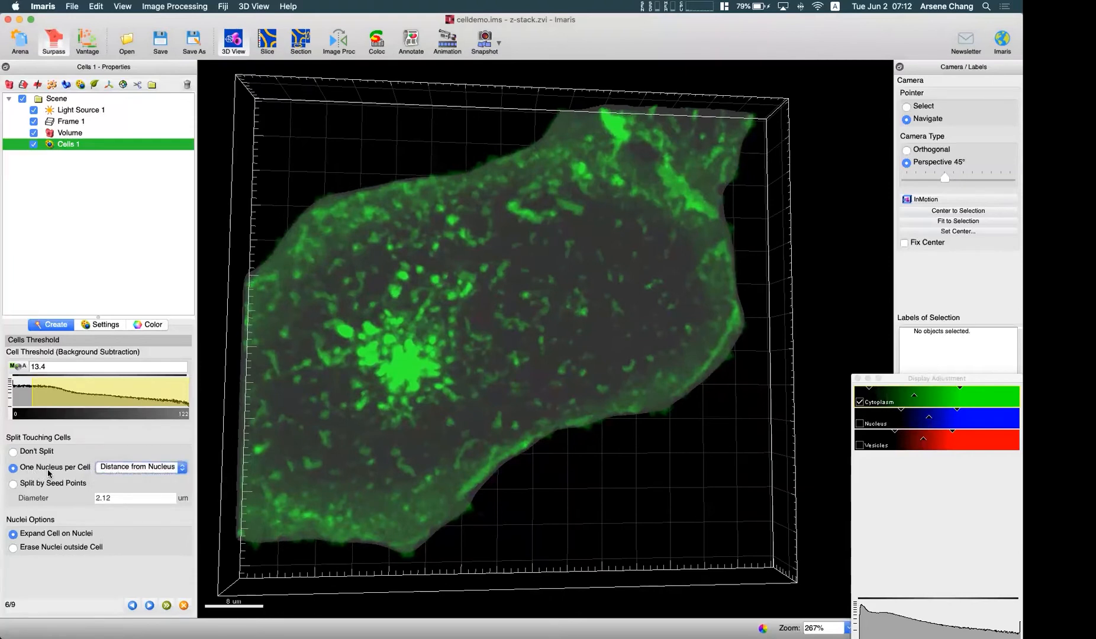
pyautogui.click(152, 468)
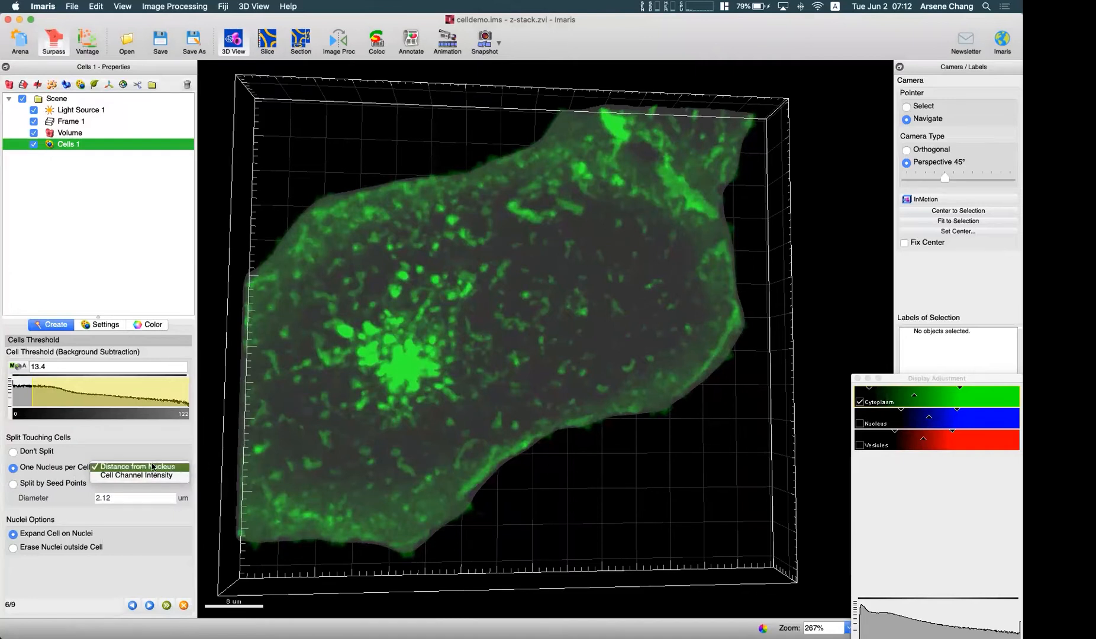
pyautogui.click(60, 473)
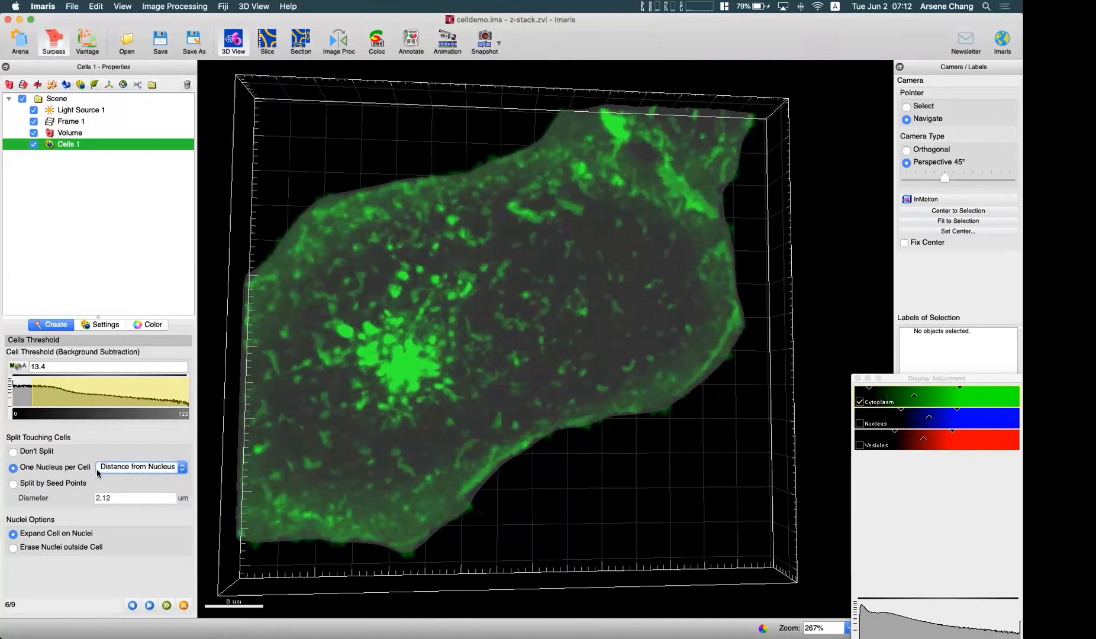
pyautogui.click(47, 486)
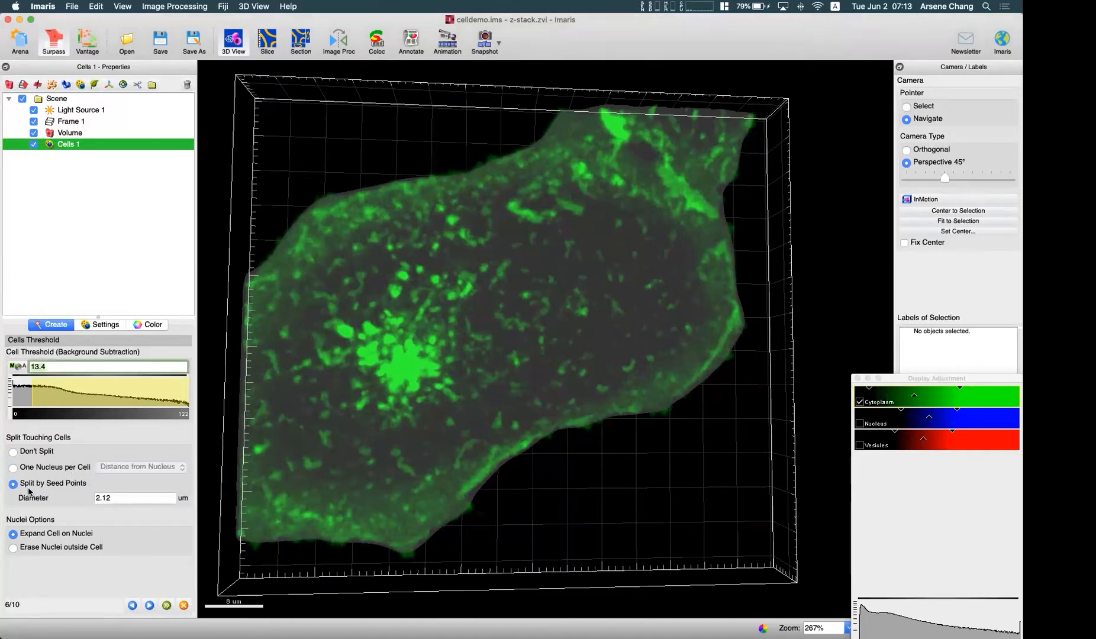
pyautogui.click(47, 453)
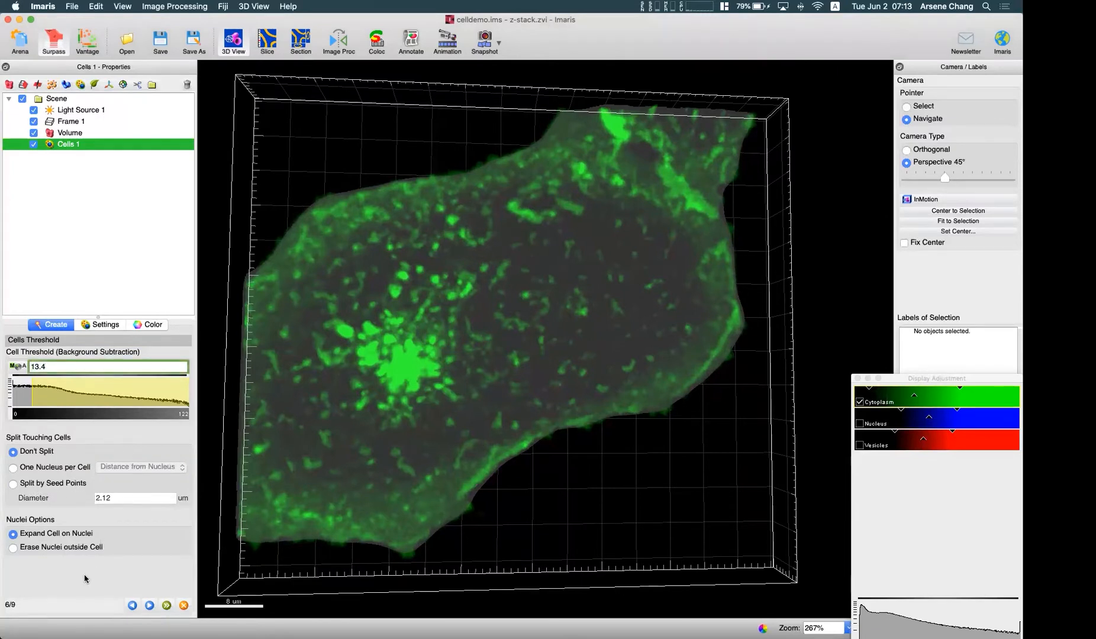
# Choose to erase nuclei outside the cell and proceed to cell classification.
pyautogui.moveTo(287, 473); pyautogui.dragTo(328, 458)
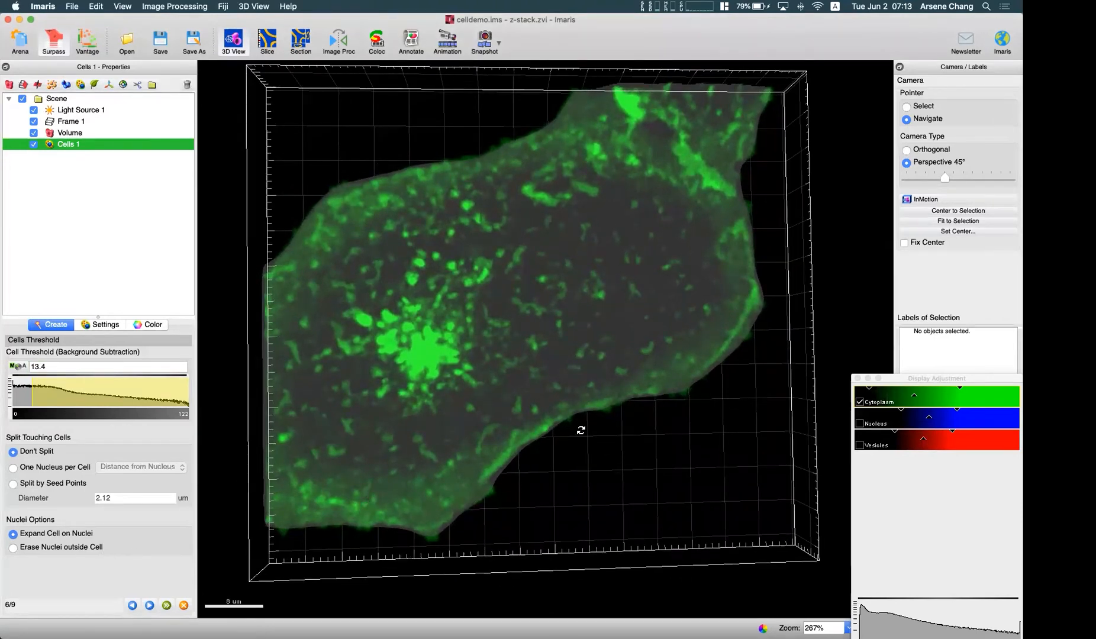
pyautogui.moveTo(552, 426); pyautogui.dragTo(560, 425)
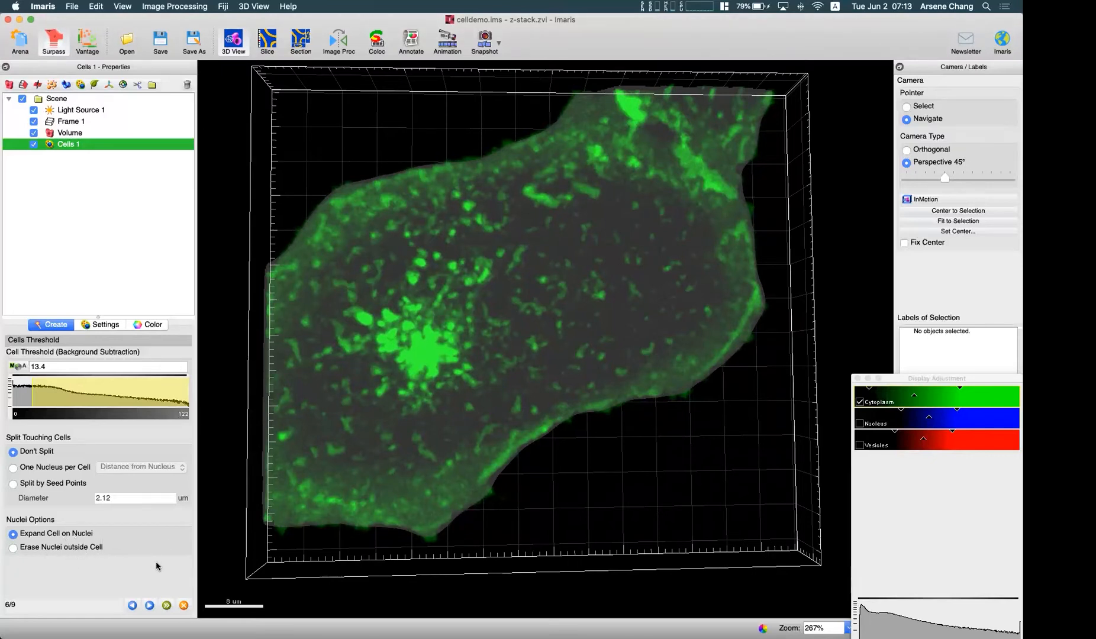
pyautogui.click(74, 548)
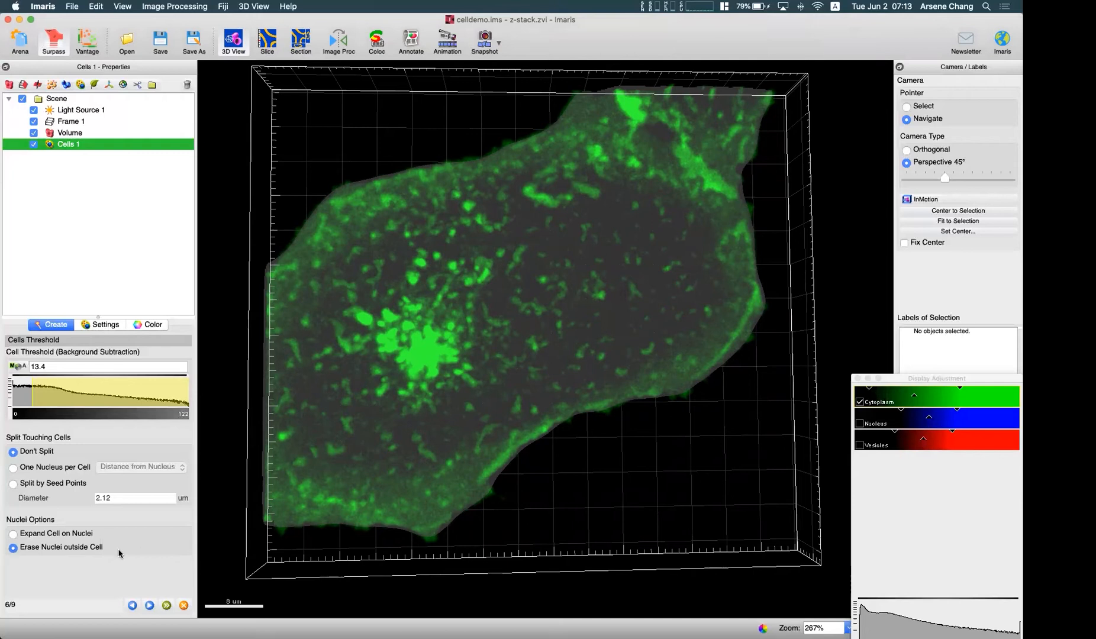
pyautogui.click(150, 605)
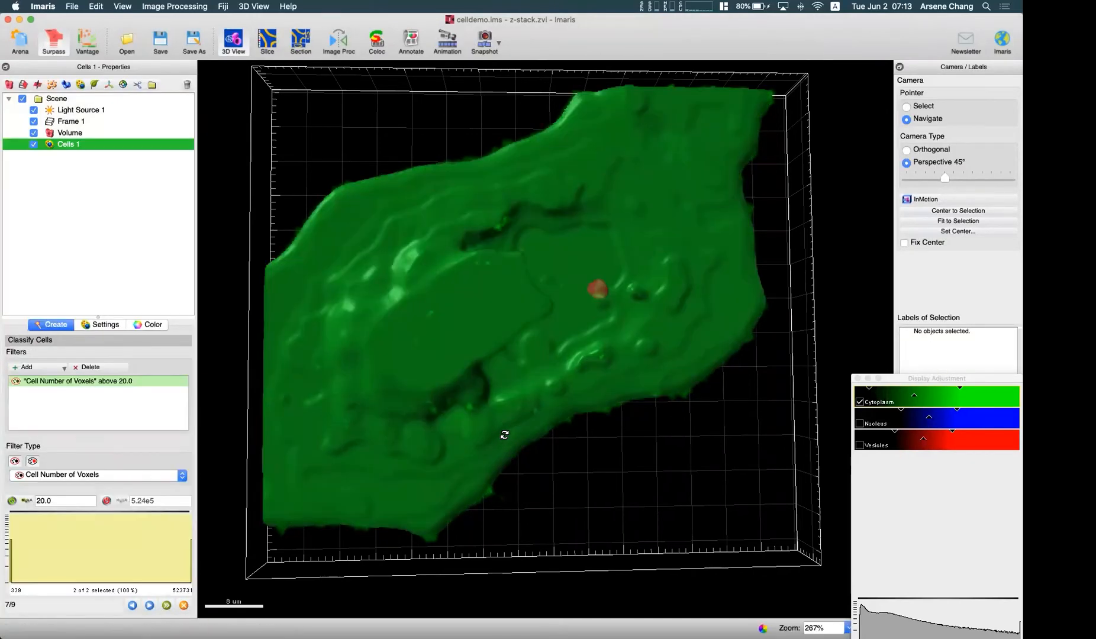
# Inspect the detected cell body, accept the Cell Number of Voxels filter above 20.0, and proceed to vesicle detection.
pyautogui.moveTo(504, 435); pyautogui.dragTo(470, 411)
pyautogui.moveTo(450, 354); pyautogui.dragTo(240, 339)
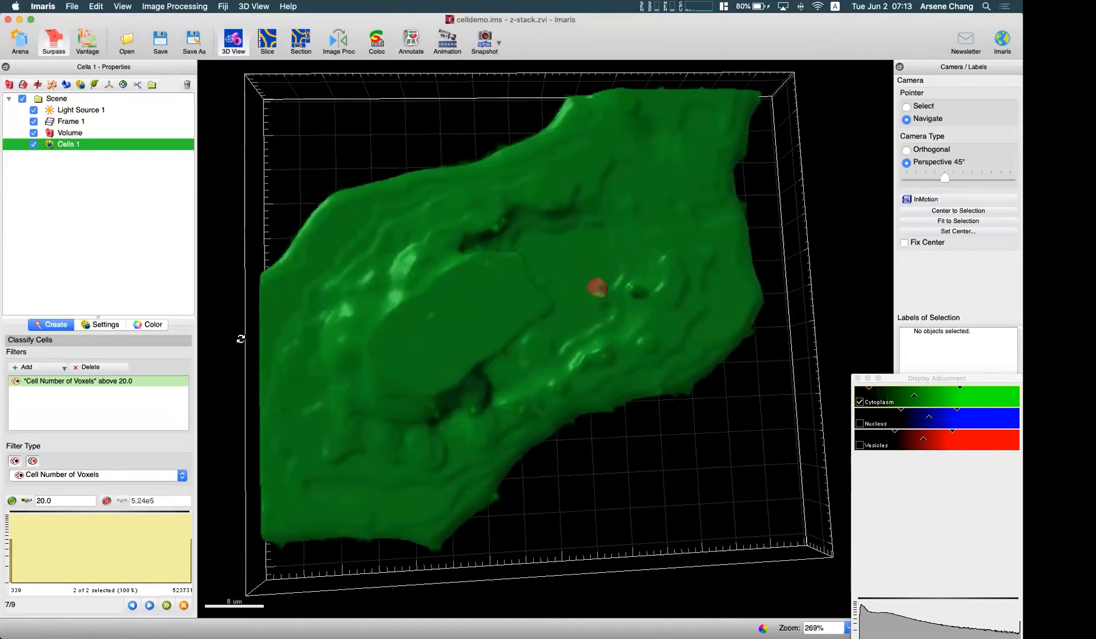
pyautogui.click(150, 606)
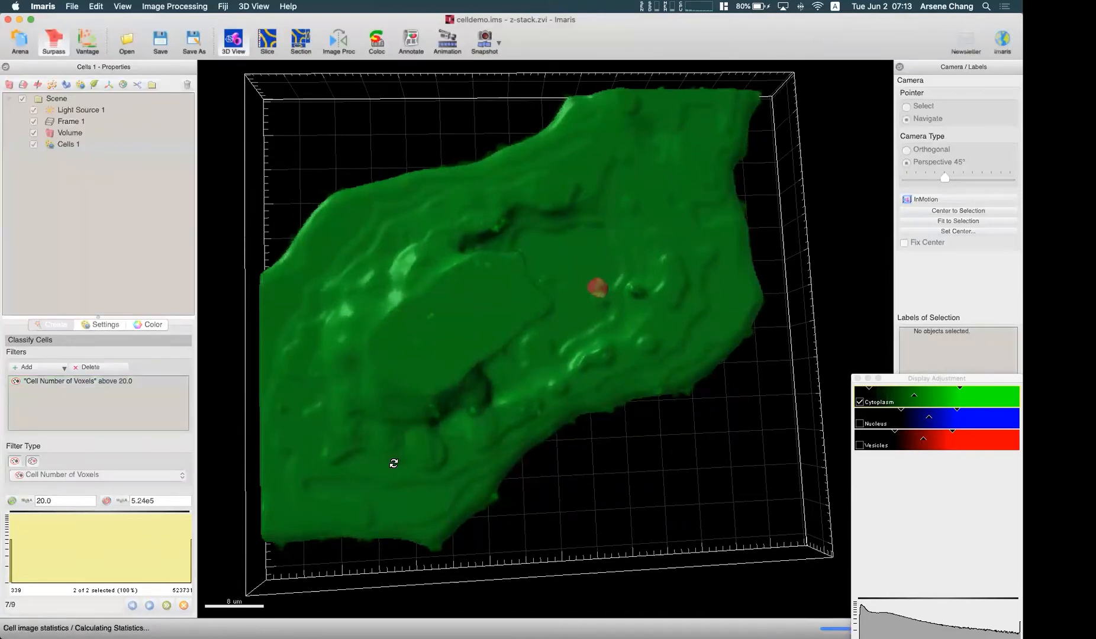
pyautogui.moveTo(517, 432); pyautogui.dragTo(392, 360)
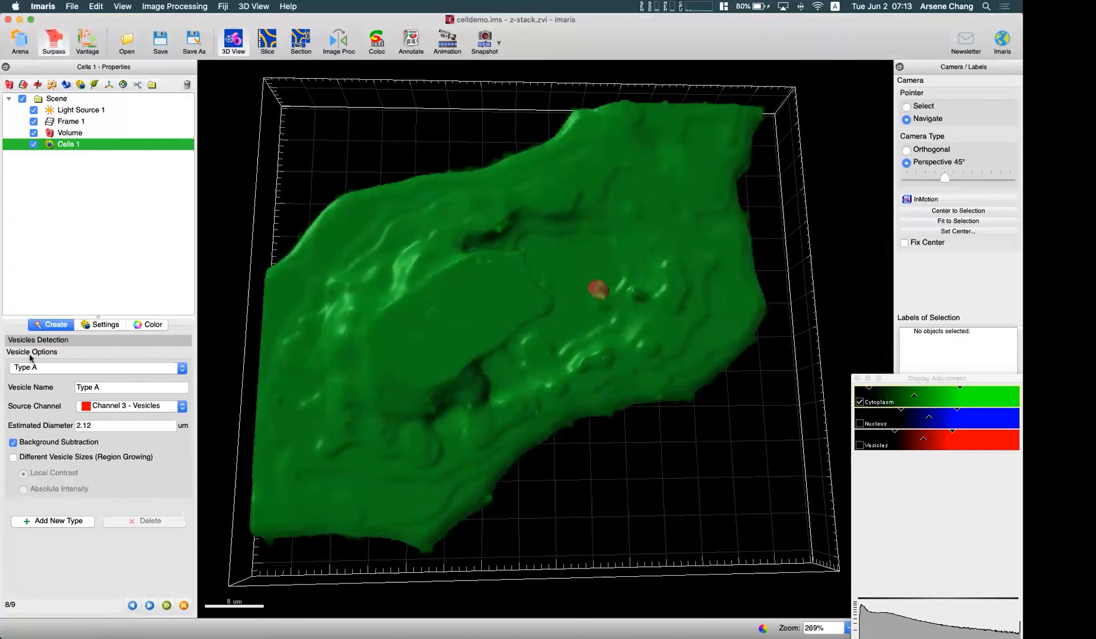
# Hide the detected cell body, display the Vesicles channel instead of Cytoplasm, and return to the vesicle detection settings.
pyautogui.click(103, 326)
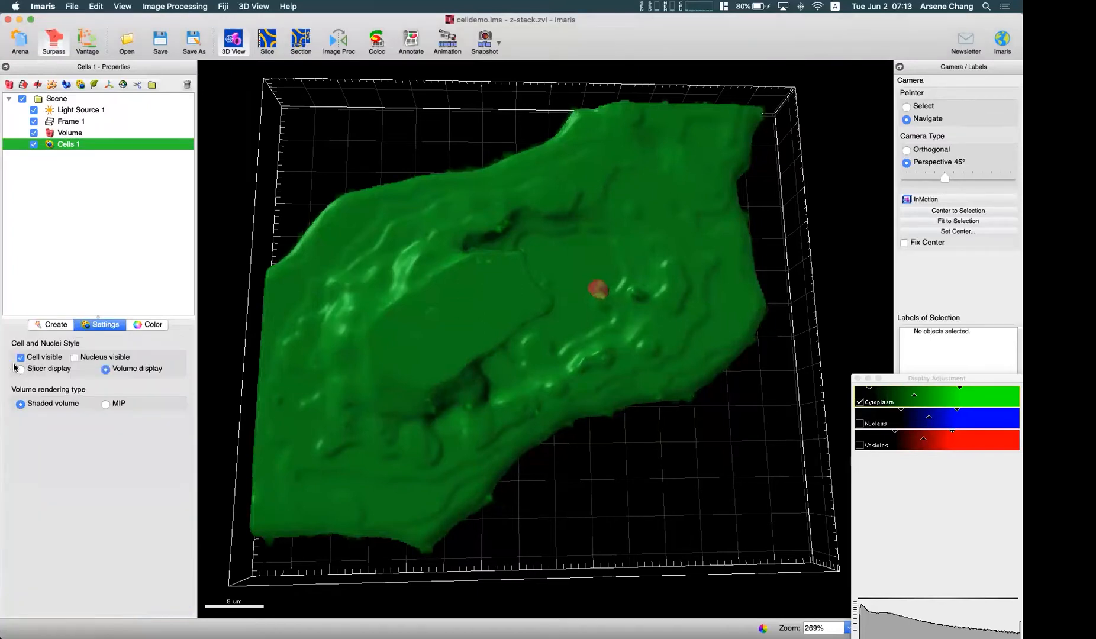
pyautogui.click(21, 358)
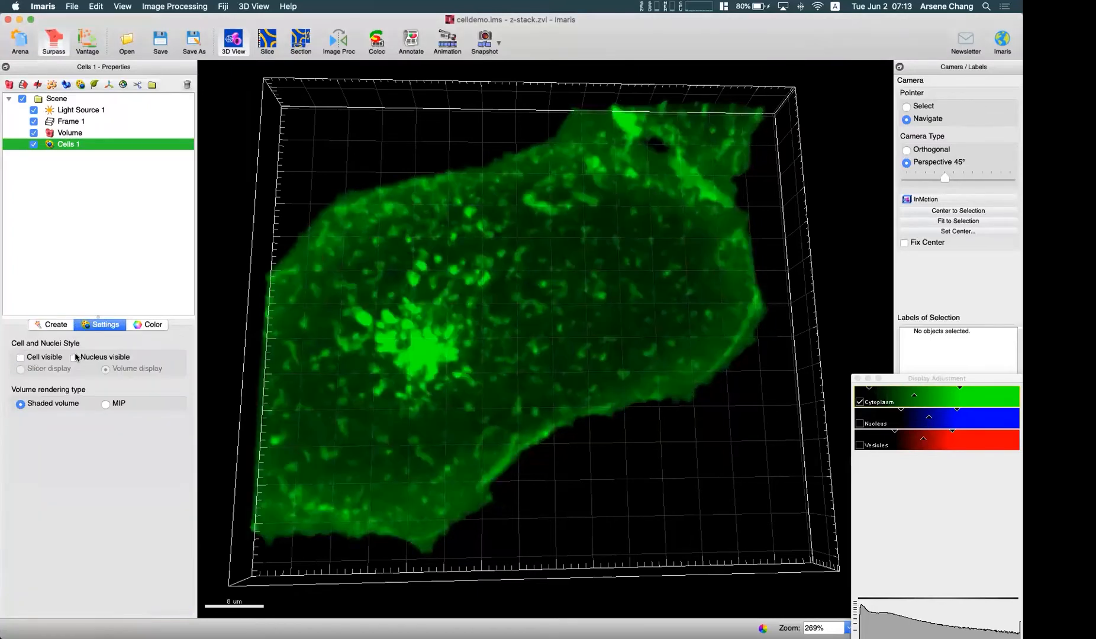
pyautogui.scroll(1, 573, 414)
pyautogui.click(859, 446)
pyautogui.click(859, 402)
pyautogui.moveTo(548, 438); pyautogui.dragTo(558, 459)
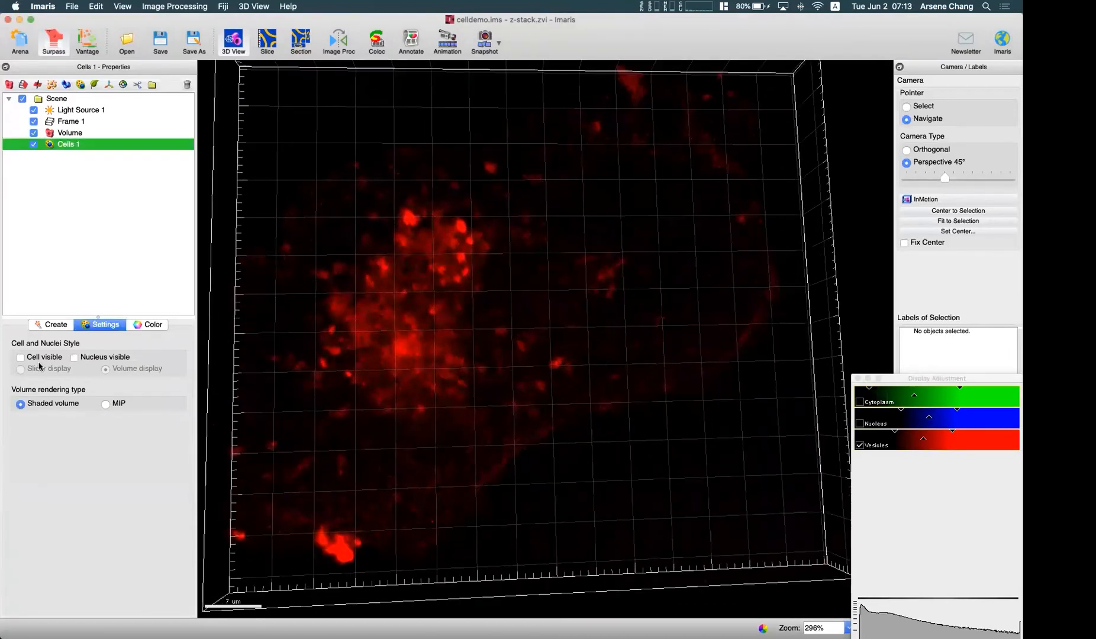
pyautogui.click(59, 325)
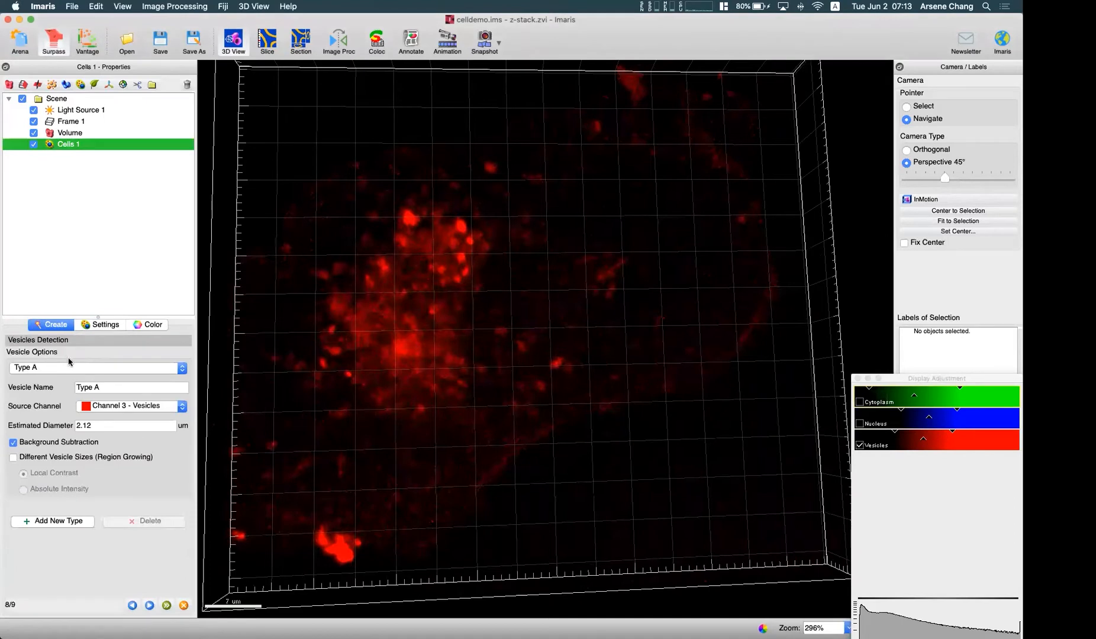
# Check the vesicle type and source channel choices, keeping Type A and Channel 3 - Vesicles.
pyautogui.click(87, 372)
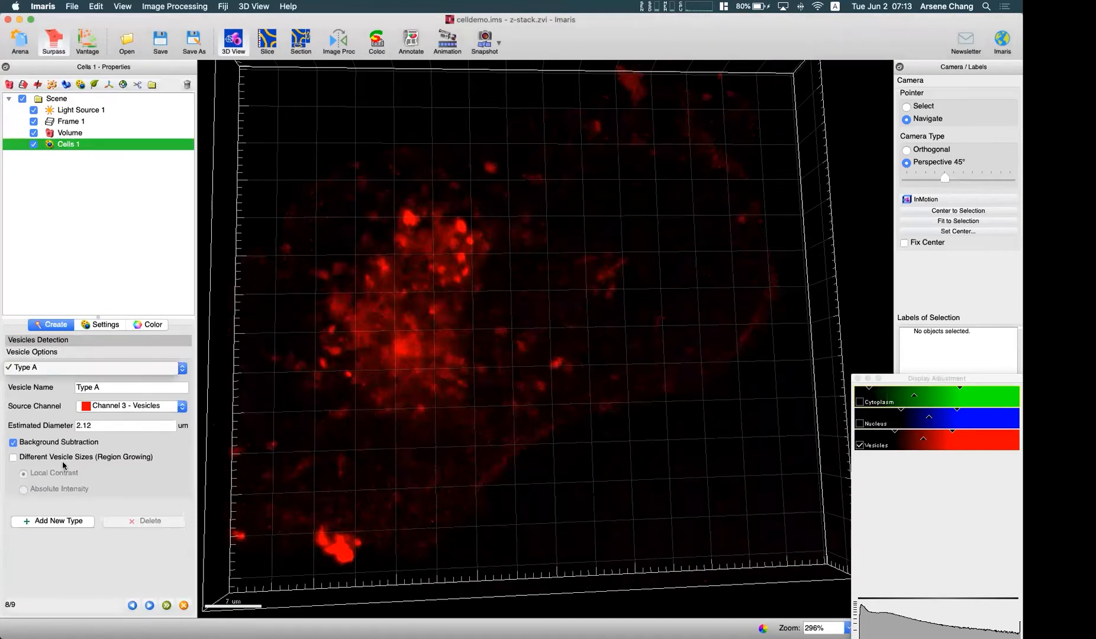
pyautogui.click(173, 456)
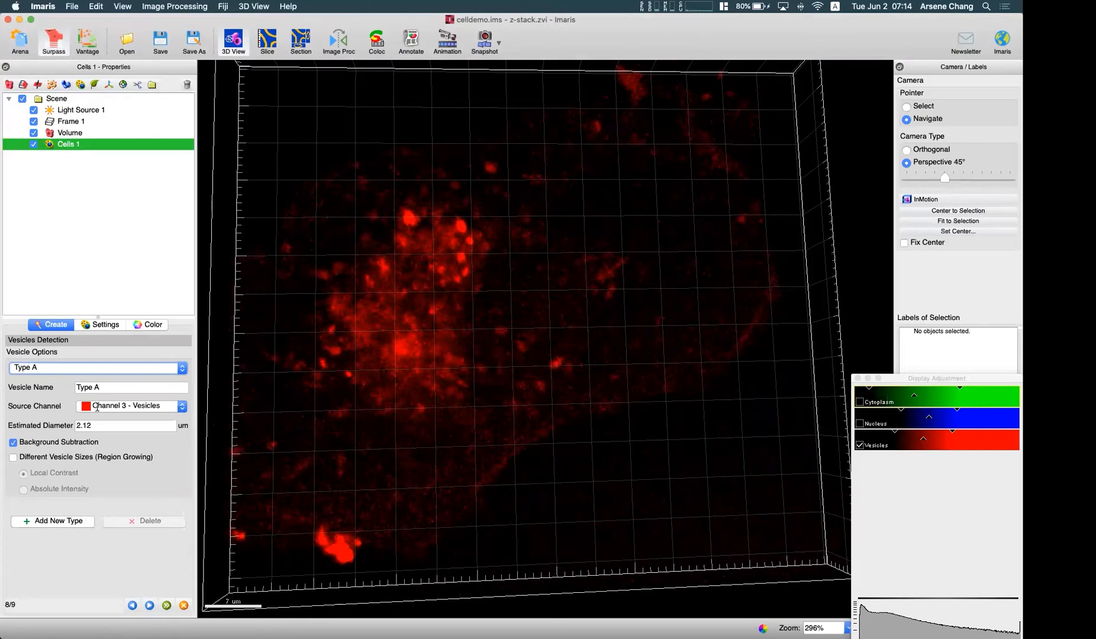
pyautogui.click(101, 369)
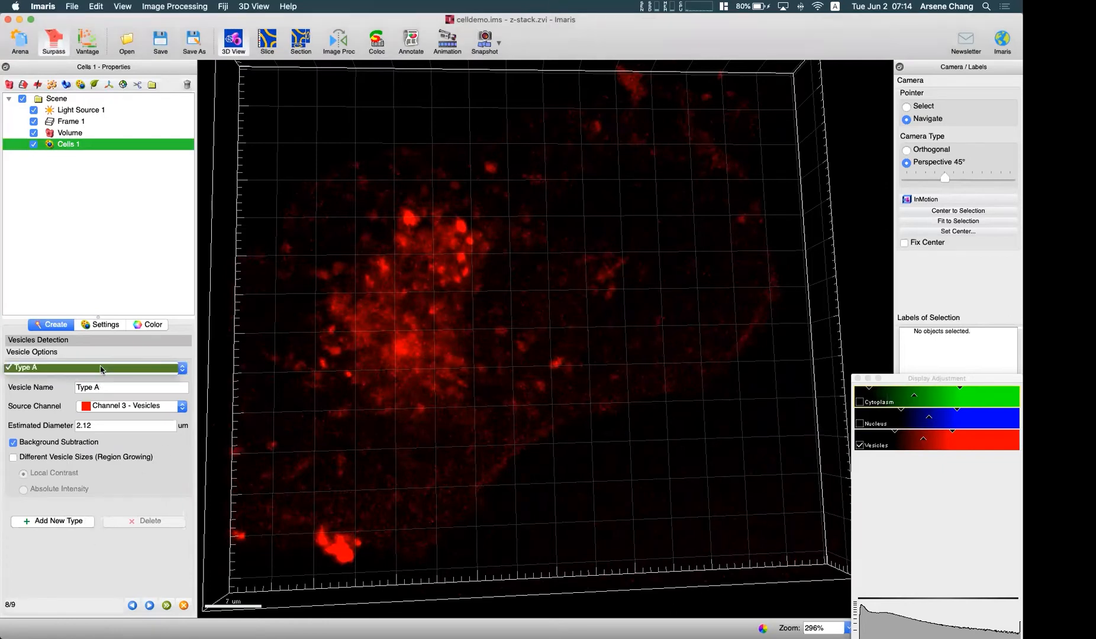
pyautogui.click(42, 369)
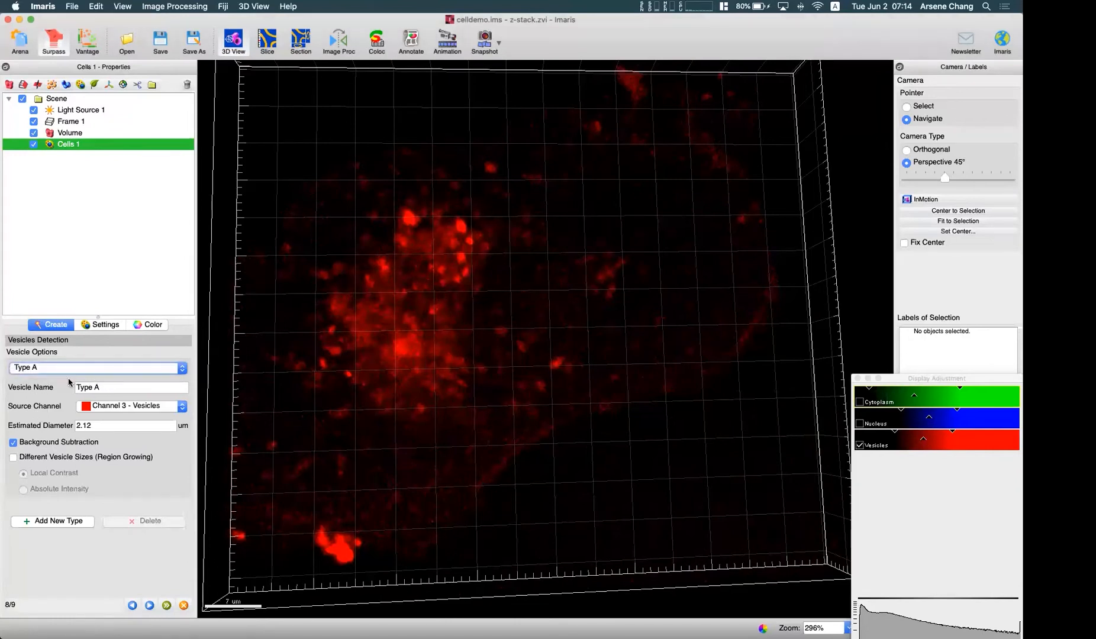
pyautogui.click(123, 410)
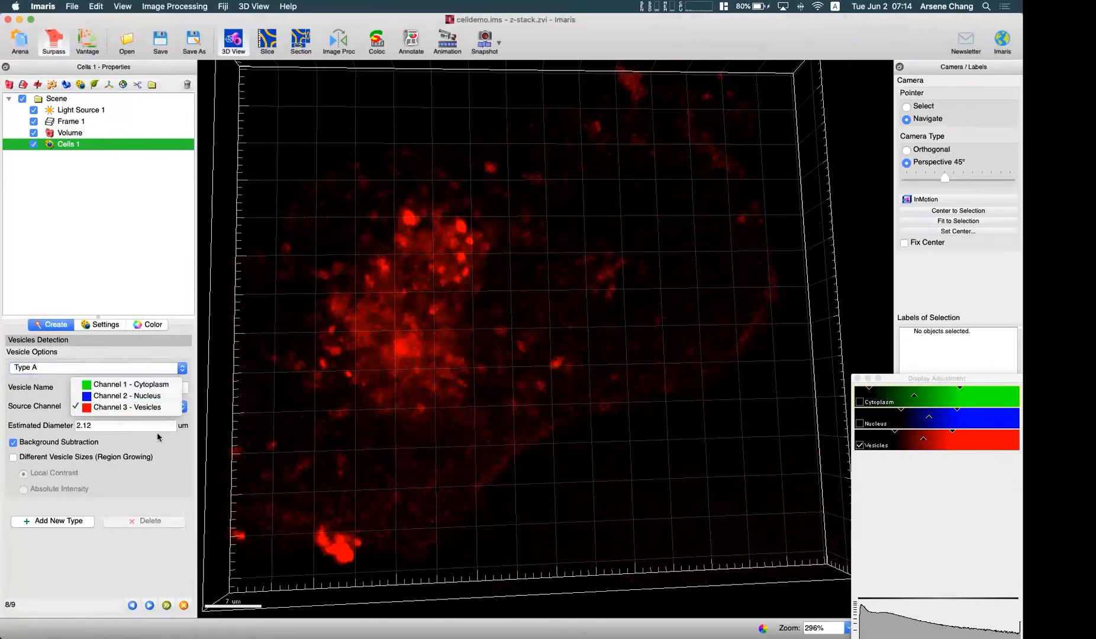
pyautogui.click(131, 407)
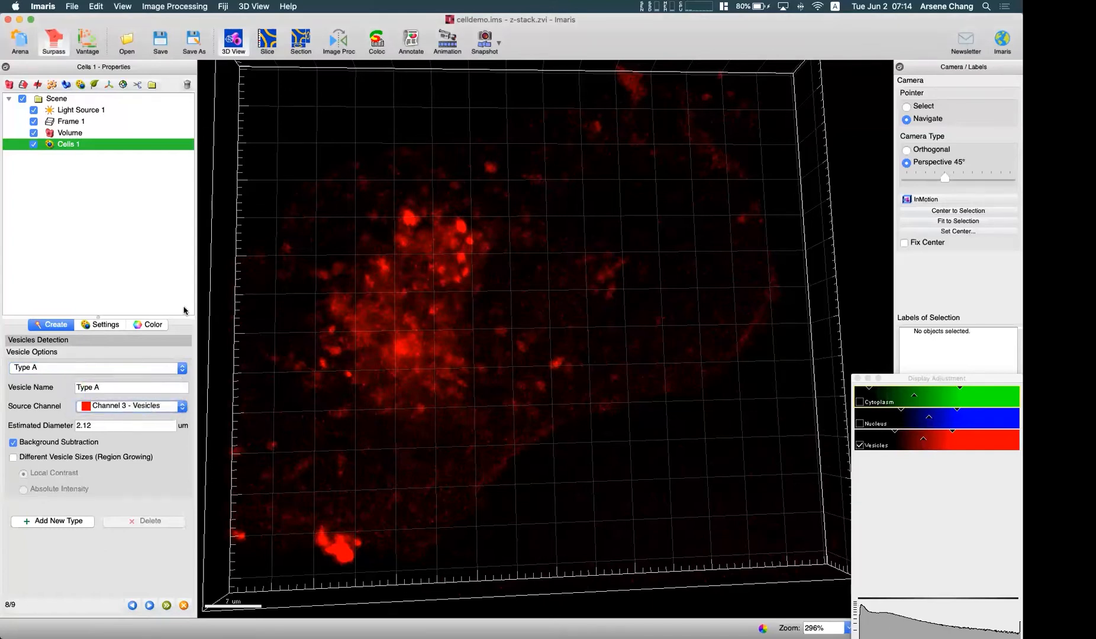
pyautogui.moveTo(367, 358); pyautogui.dragTo(371, 332)
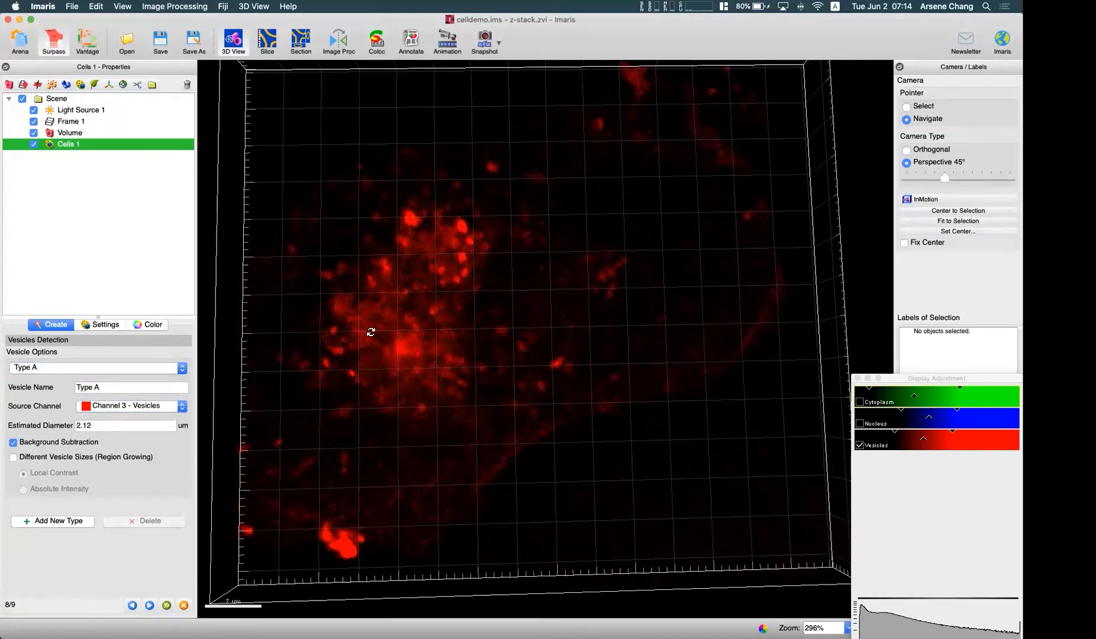
# In Slice view, delete the old line measurement and measure across a bright vesicle on slice 6.
pyautogui.click(272, 47)
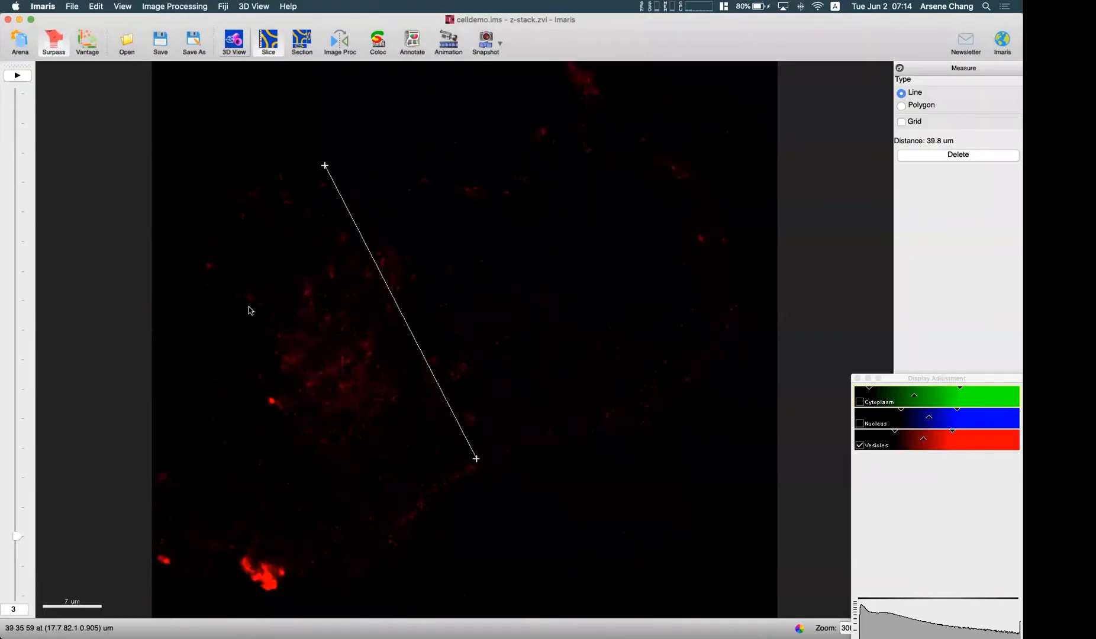
pyautogui.moveTo(17, 536); pyautogui.dragTo(32, 448)
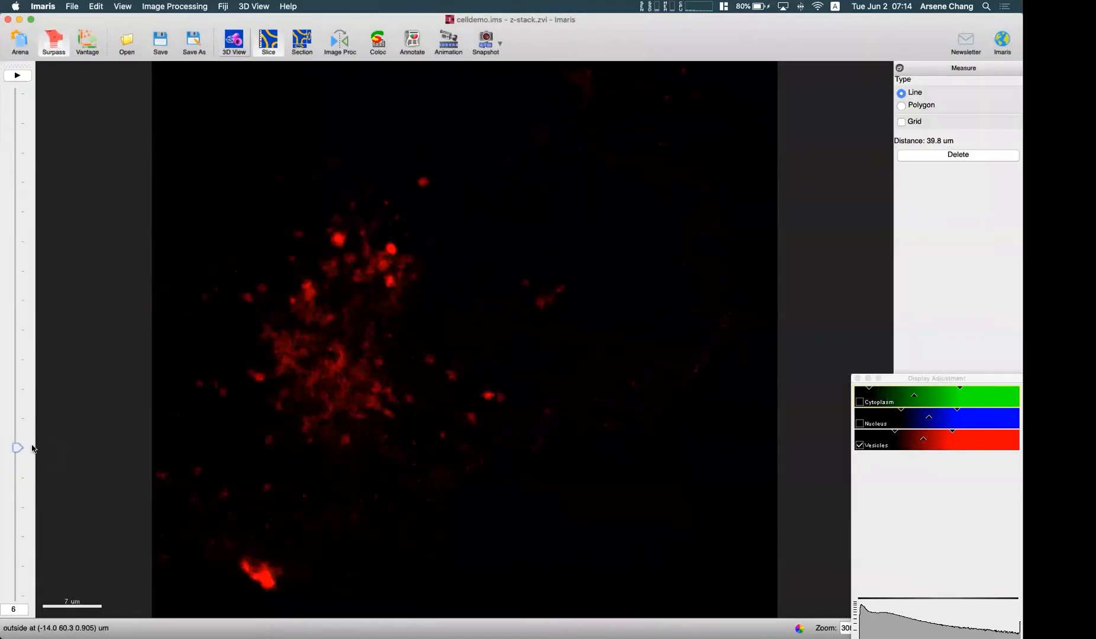
pyautogui.click(958, 155)
pyautogui.scroll(5, 387, 258)
pyautogui.click(374, 227)
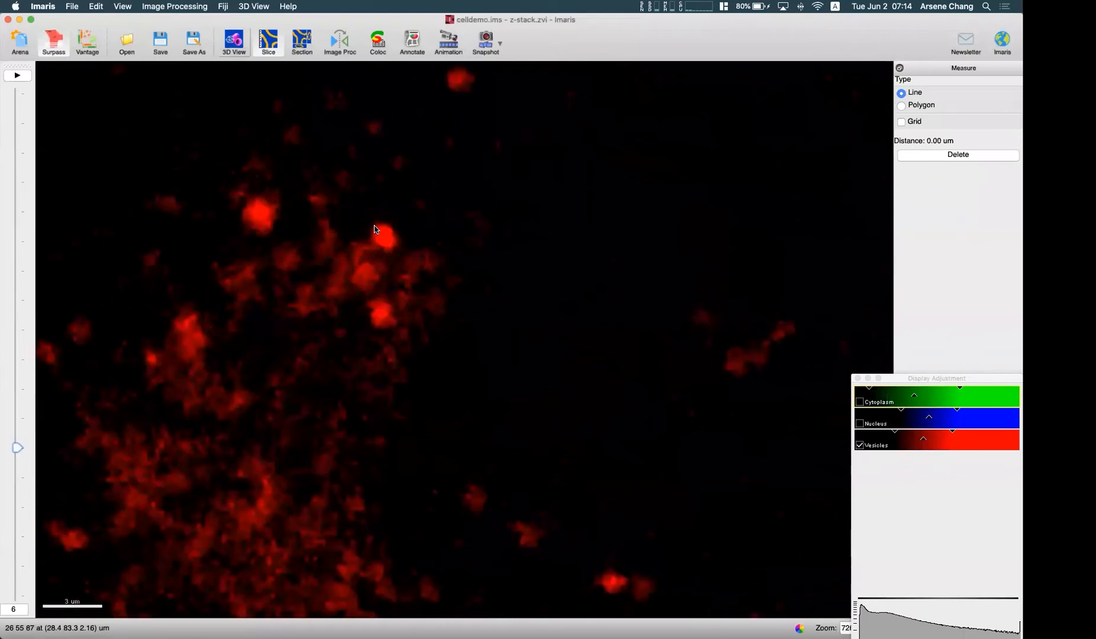
pyautogui.click(395, 243)
# Return to the 3D view and set the estimated vesicle diameter to 1.3 um, keeping background subtraction enabled.
pyautogui.click(234, 42)
pyautogui.moveTo(107, 424); pyautogui.dragTo(39, 417)
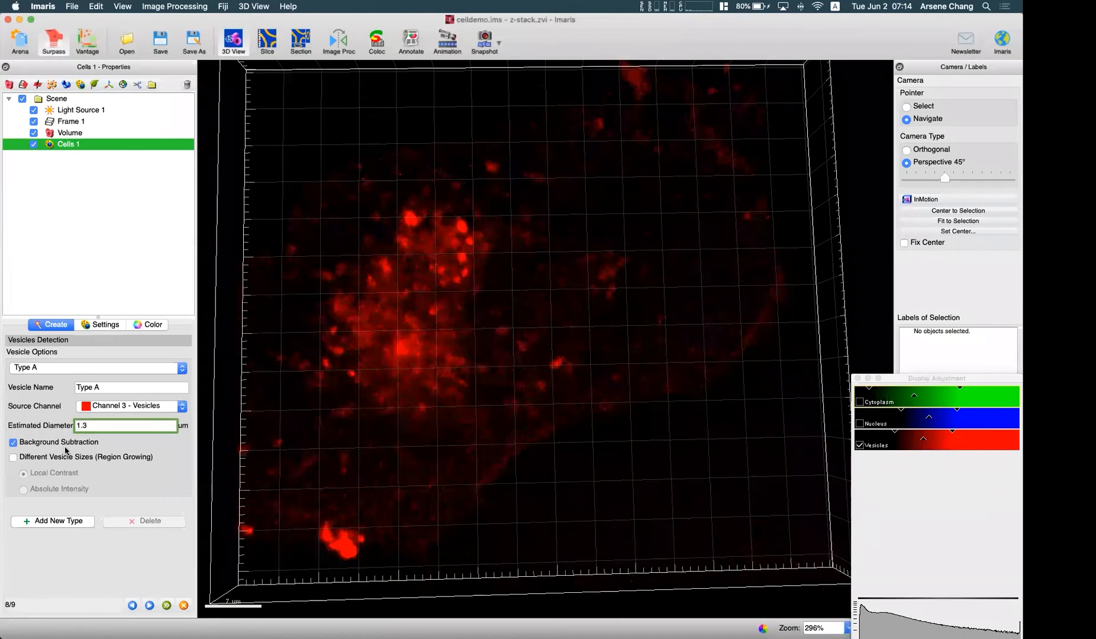
pyautogui.moveTo(458, 393); pyautogui.dragTo(414, 411)
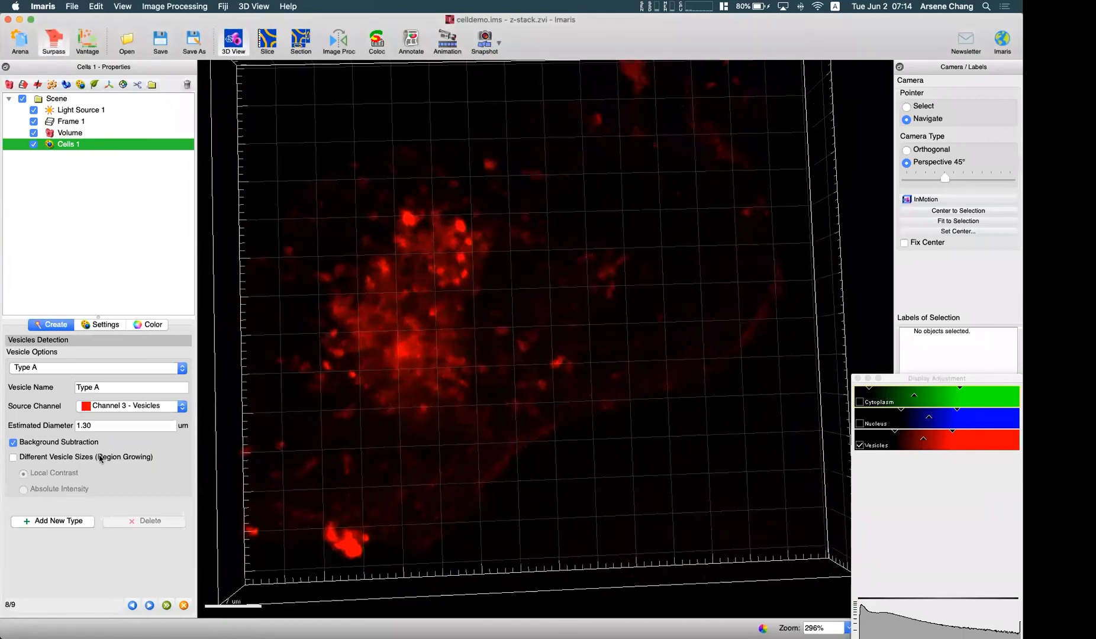
pyautogui.moveTo(472, 282); pyautogui.dragTo(472, 287)
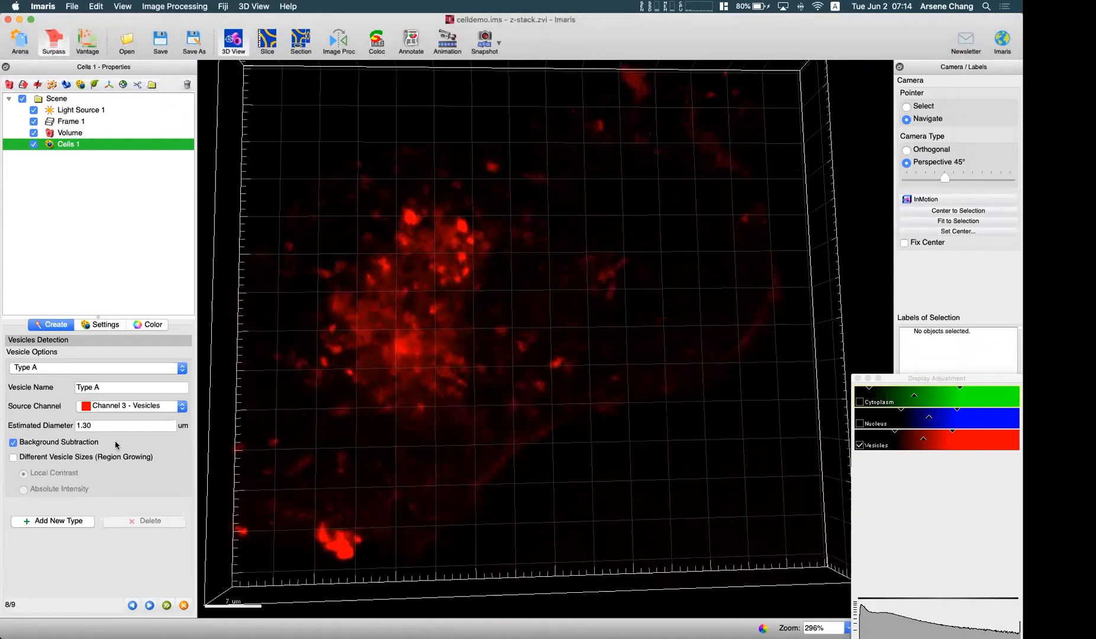
# Enable Different Vesicle Sizes with Local Contrast, and accept the automatic Quality filter to reach vesicle region growing.
pyautogui.click(45, 458)
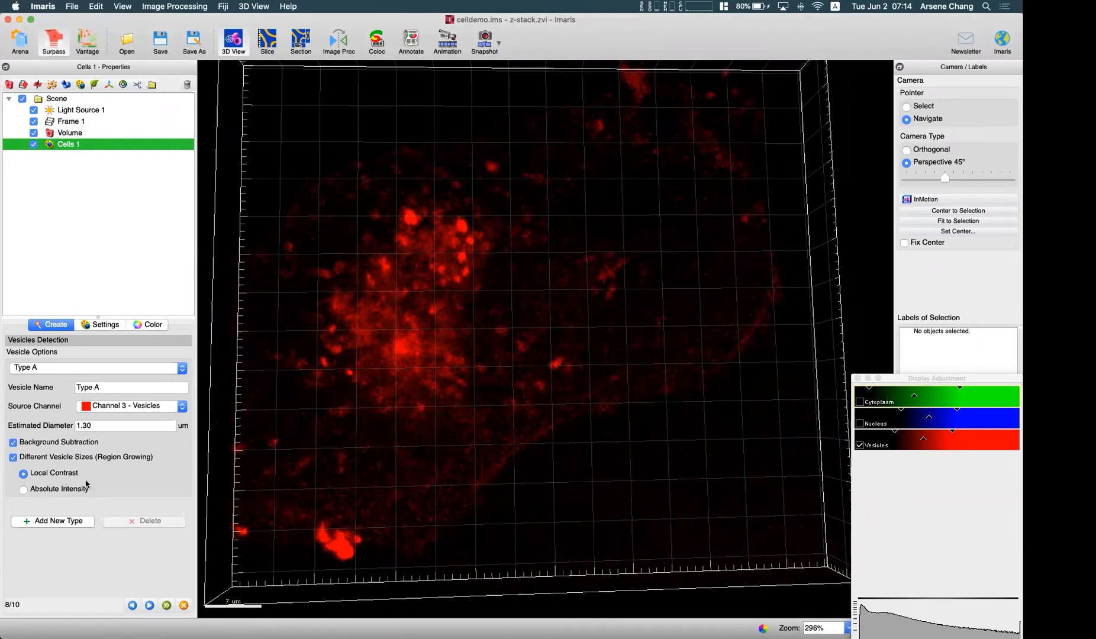
pyautogui.click(149, 604)
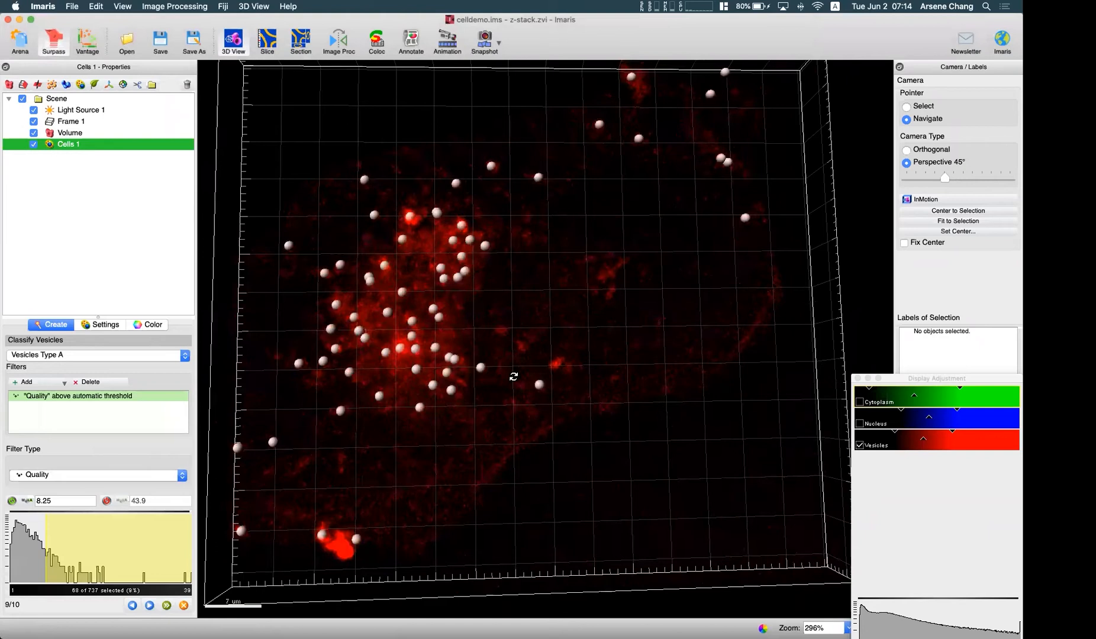
pyautogui.scroll(-4, 514, 376)
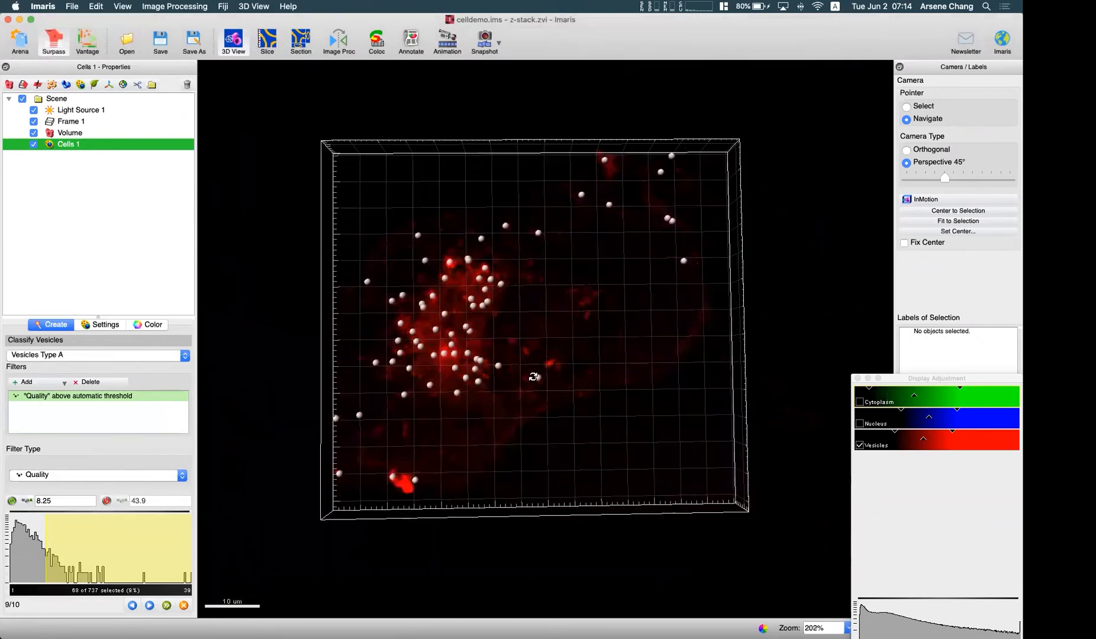
pyautogui.click(150, 606)
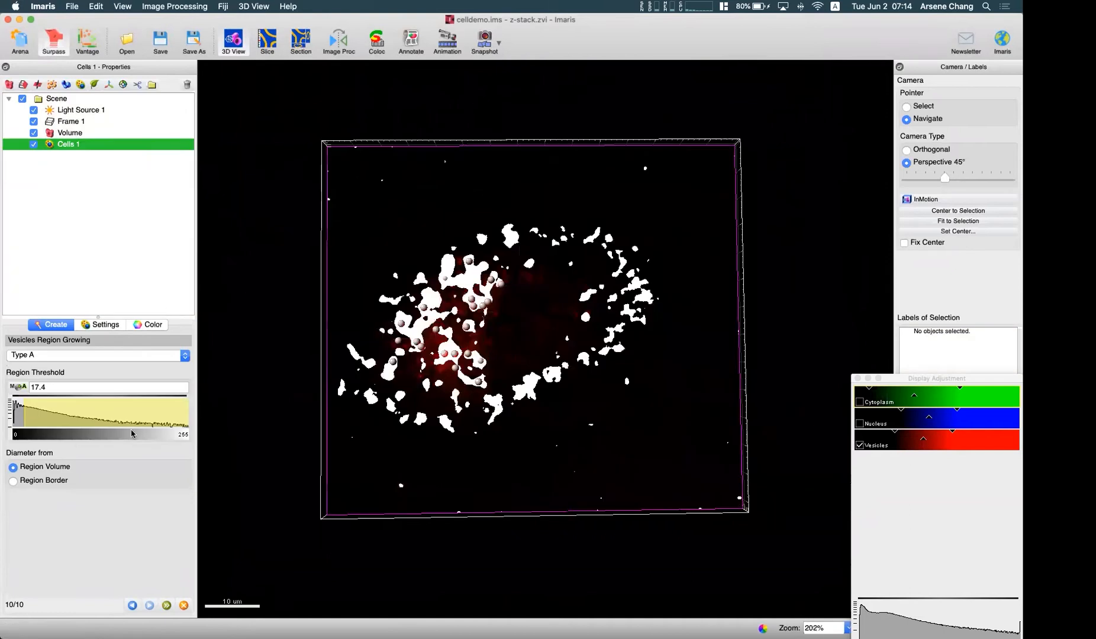
# Raise the vesicle region threshold to 62.7, comparing the grown regions with the vesicle signal.
pyautogui.click(109, 326)
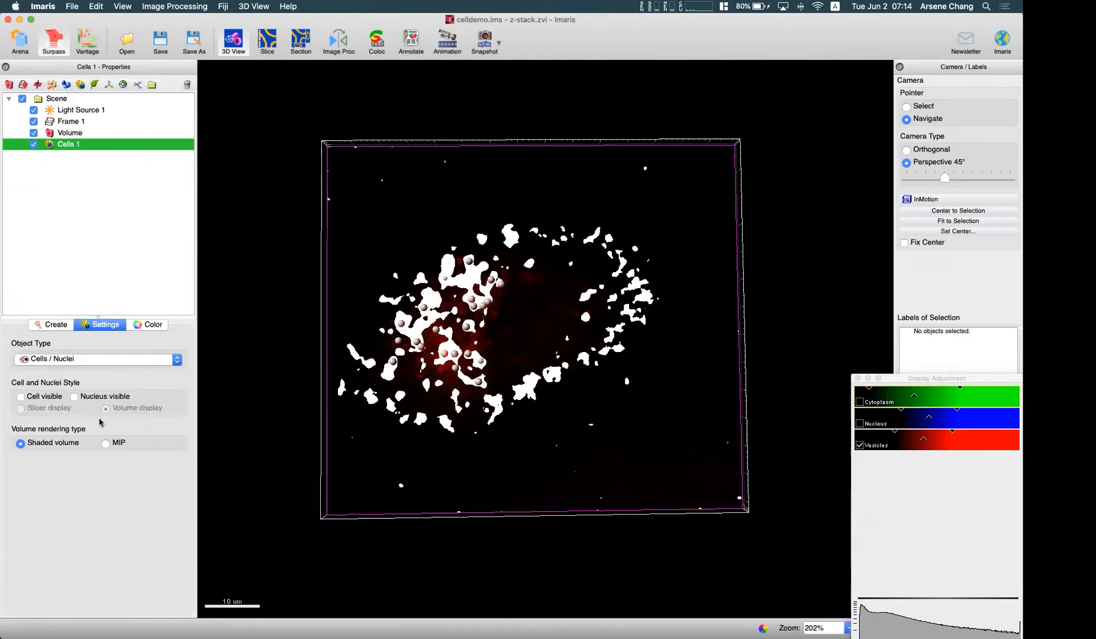
pyautogui.click(60, 325)
pyautogui.moveTo(26, 413)
pyautogui.mouseDown()
pyautogui.moveTo(55, 418)
pyautogui.moveTo(44, 418)
pyautogui.mouseUp()
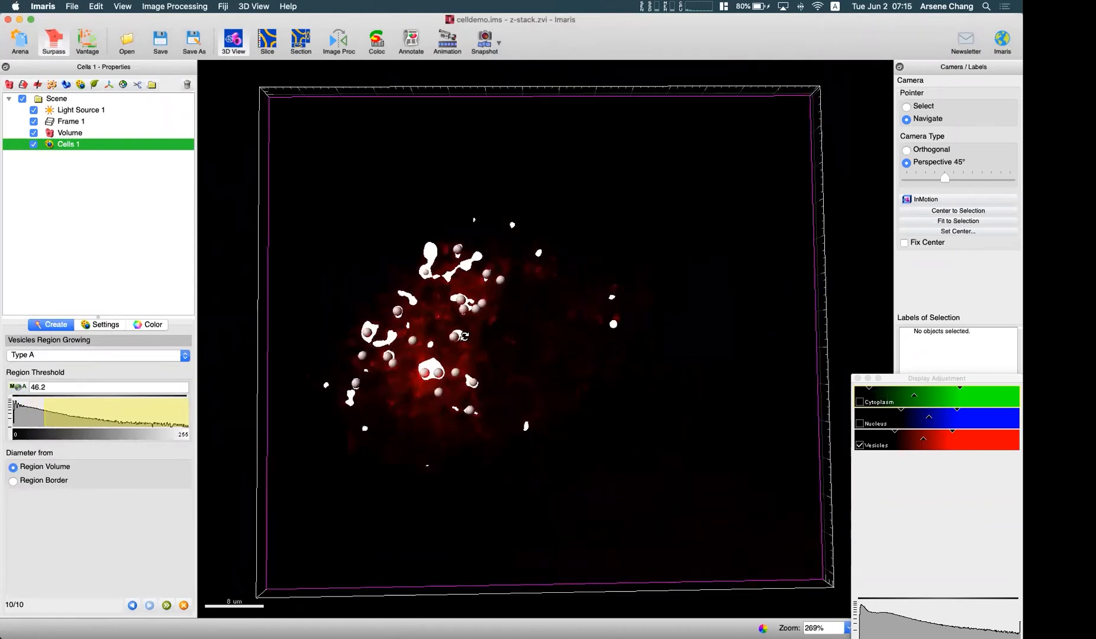
pyautogui.scroll(5, 481, 338)
pyautogui.moveTo(481, 339); pyautogui.dragTo(514, 279)
pyautogui.moveTo(46, 415); pyautogui.dragTo(57, 416)
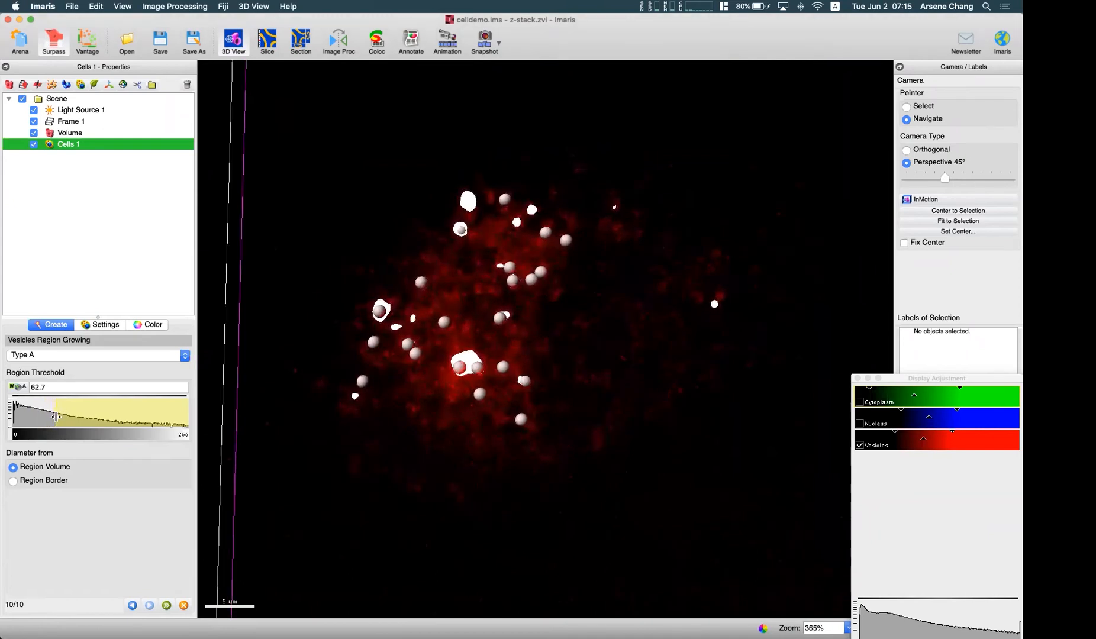
# Move the slicer plane through the volume to examine the grown vesicle regions at another depth.
pyautogui.scroll(-5, 582, 424)
pyautogui.moveTo(582, 424); pyautogui.dragTo(538, 441)
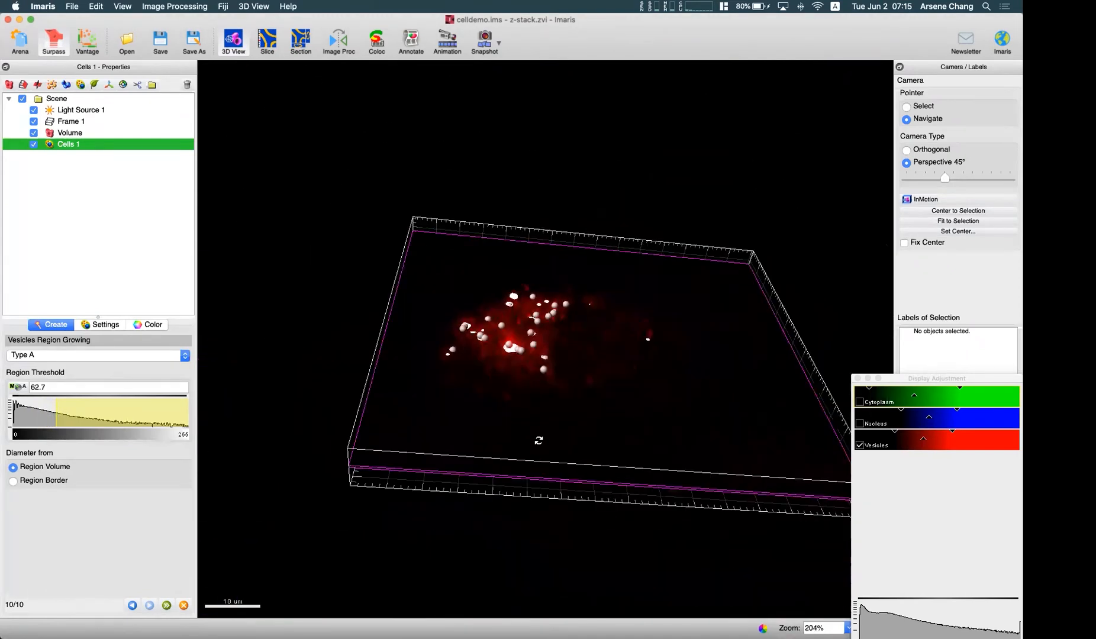
pyautogui.press('Escape')
pyautogui.click(528, 471)
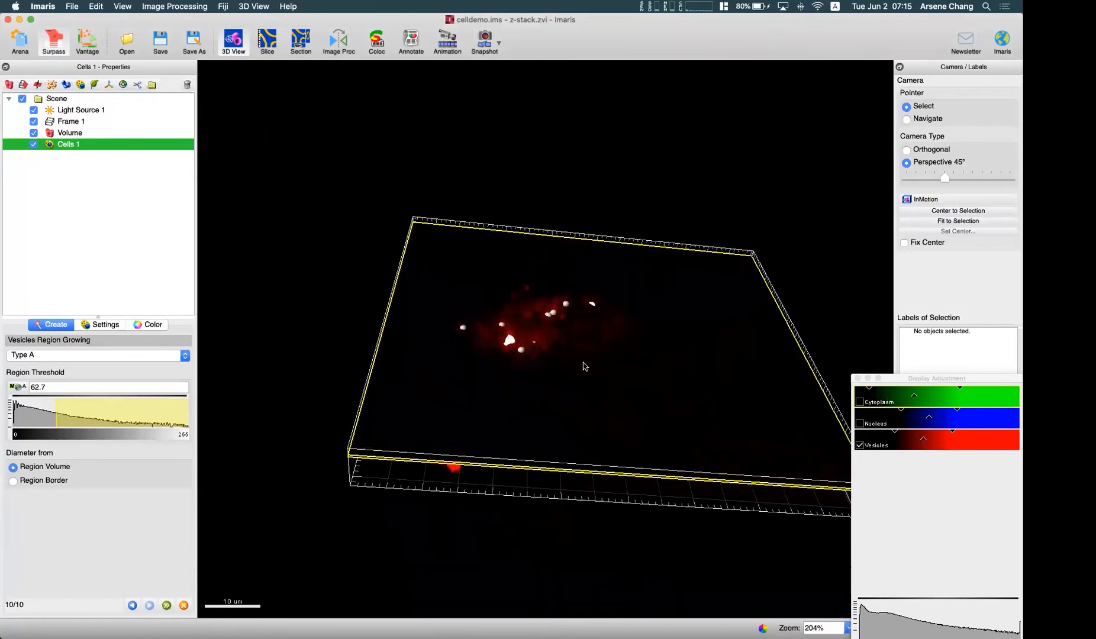
pyautogui.moveTo(571, 423); pyautogui.dragTo(571, 400)
pyautogui.press('Escape')
pyautogui.moveTo(549, 363); pyautogui.dragTo(545, 436)
pyautogui.scroll(5, 546, 436)
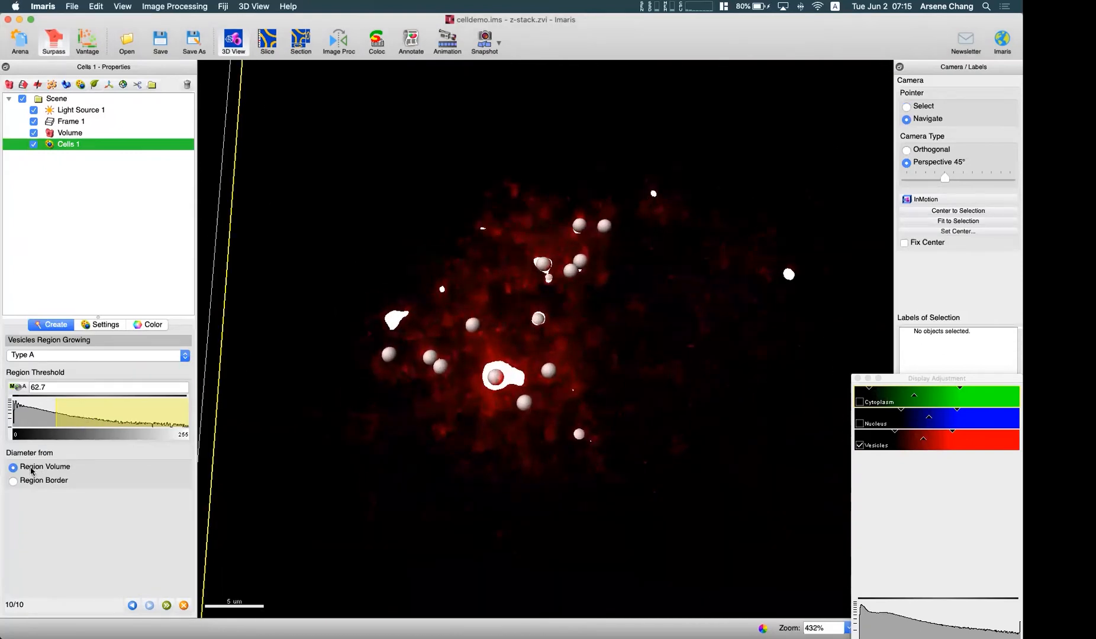
# Set the vesicle region threshold to 90.8, keep Diameter from Region Volume, and finish creating the Cells object.
pyautogui.moveTo(57, 413); pyautogui.dragTo(75, 413)
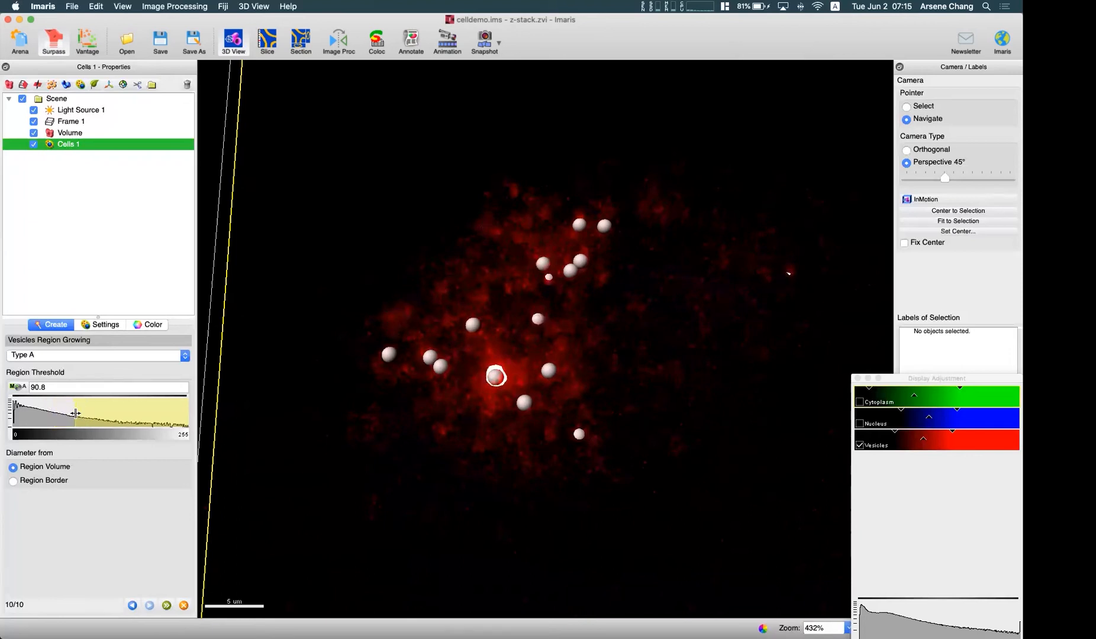
pyautogui.moveTo(701, 379); pyautogui.dragTo(681, 403)
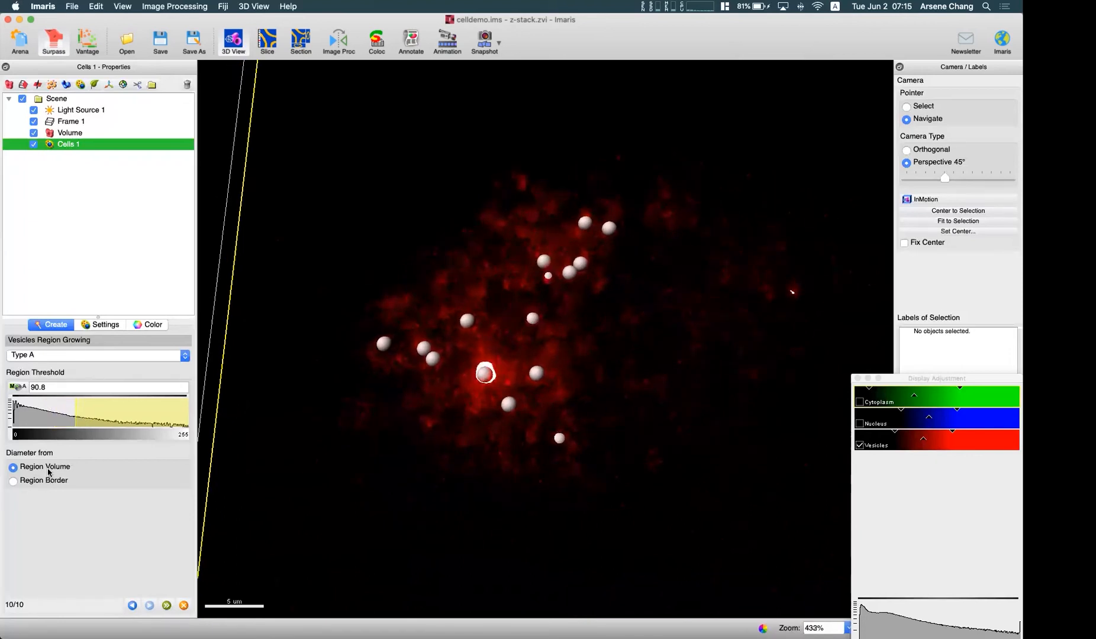
pyautogui.click(166, 605)
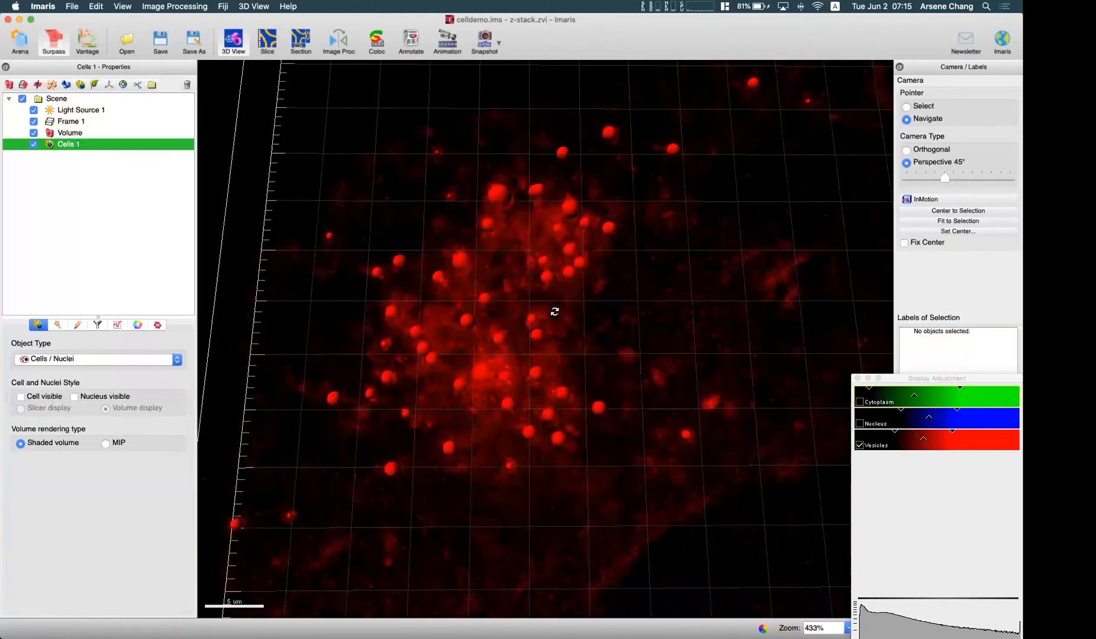
# Compare the detected vesicles with the raw signal by hiding and showing the Volume.
pyautogui.moveTo(570, 360); pyautogui.dragTo(310, 249)
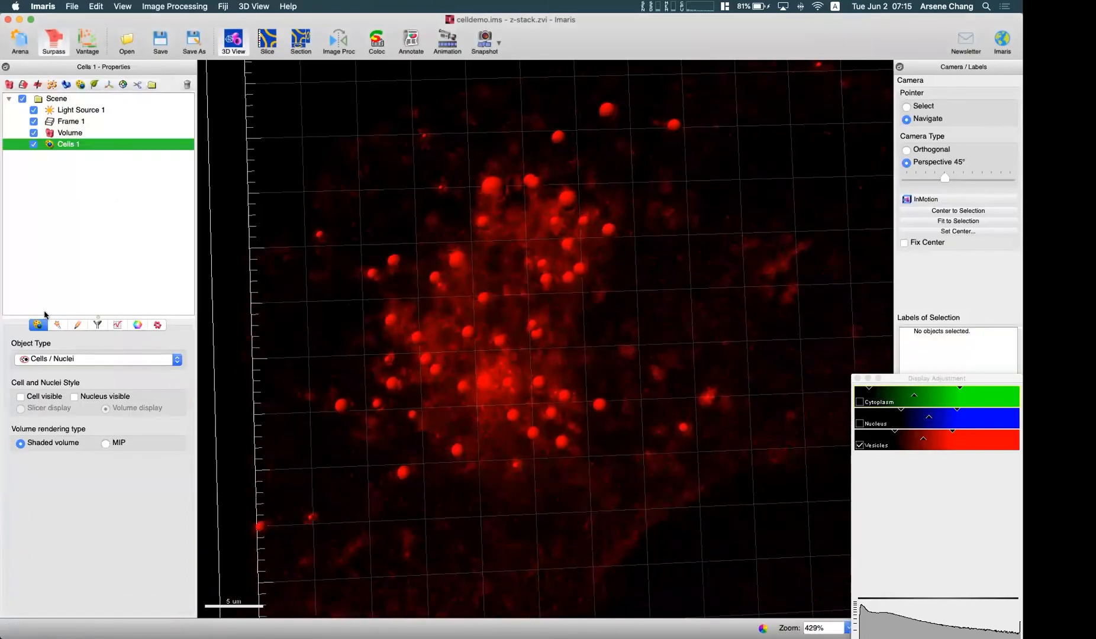
pyautogui.click(33, 133)
pyautogui.click(34, 134)
pyautogui.click(33, 134)
pyautogui.click(34, 133)
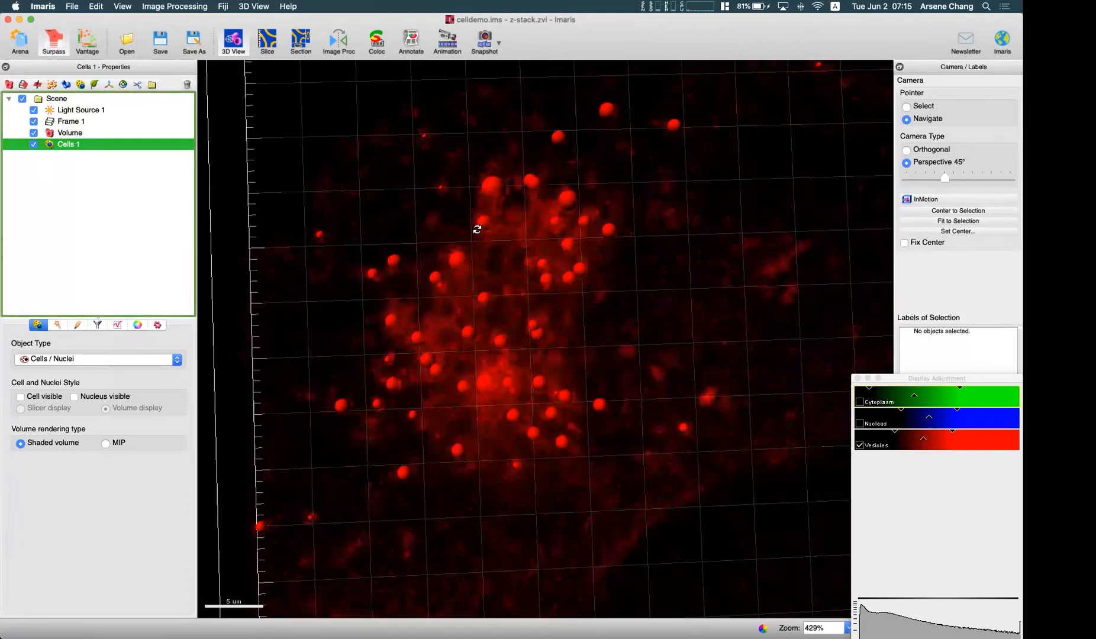
# Make both the cell and the nucleus visible in the Cells object.
pyautogui.scroll(-5, 582, 343)
pyautogui.moveTo(582, 343); pyautogui.dragTo(390, 313)
pyautogui.moveTo(692, 336); pyautogui.dragTo(819, 363)
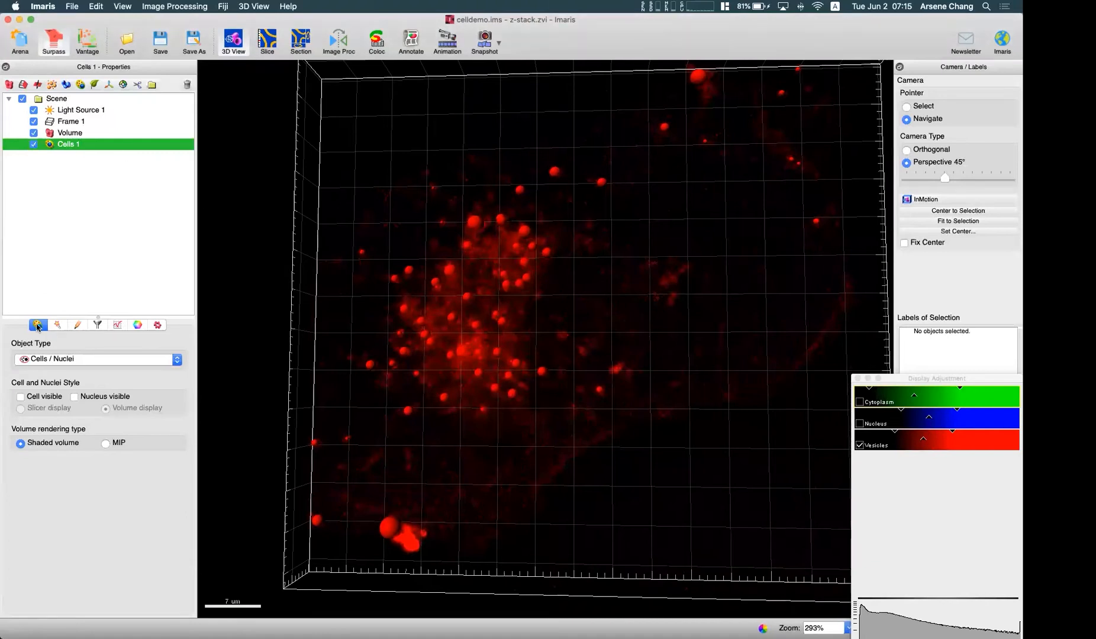
pyautogui.click(20, 396)
pyautogui.click(74, 398)
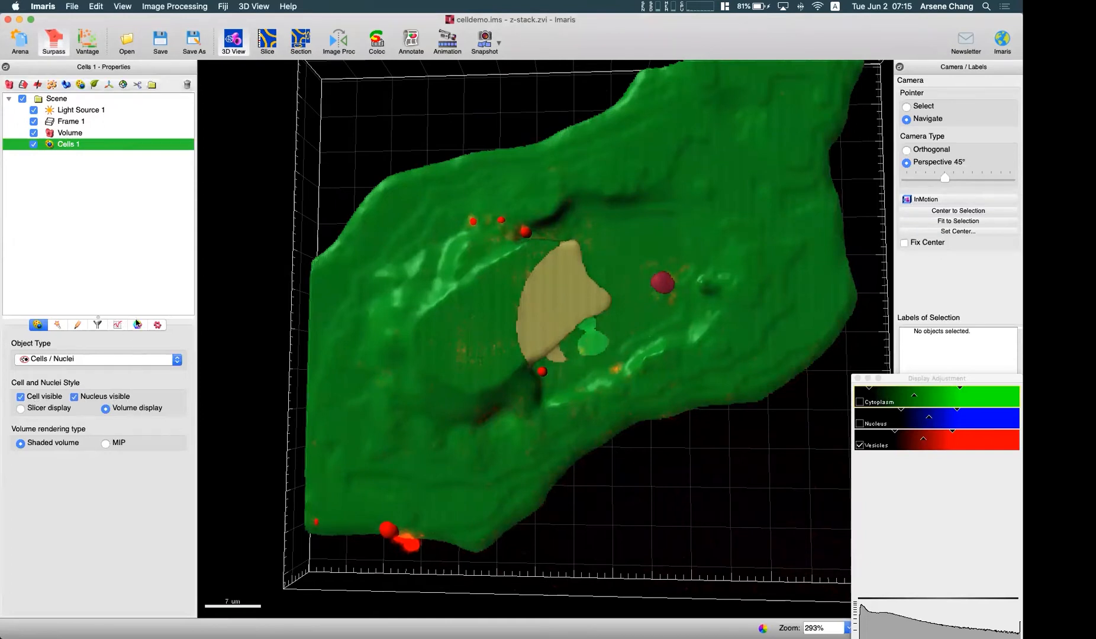
# Examine the cell in XY slicer display with the plane at another depth, and return to volume display.
pyautogui.click(22, 408)
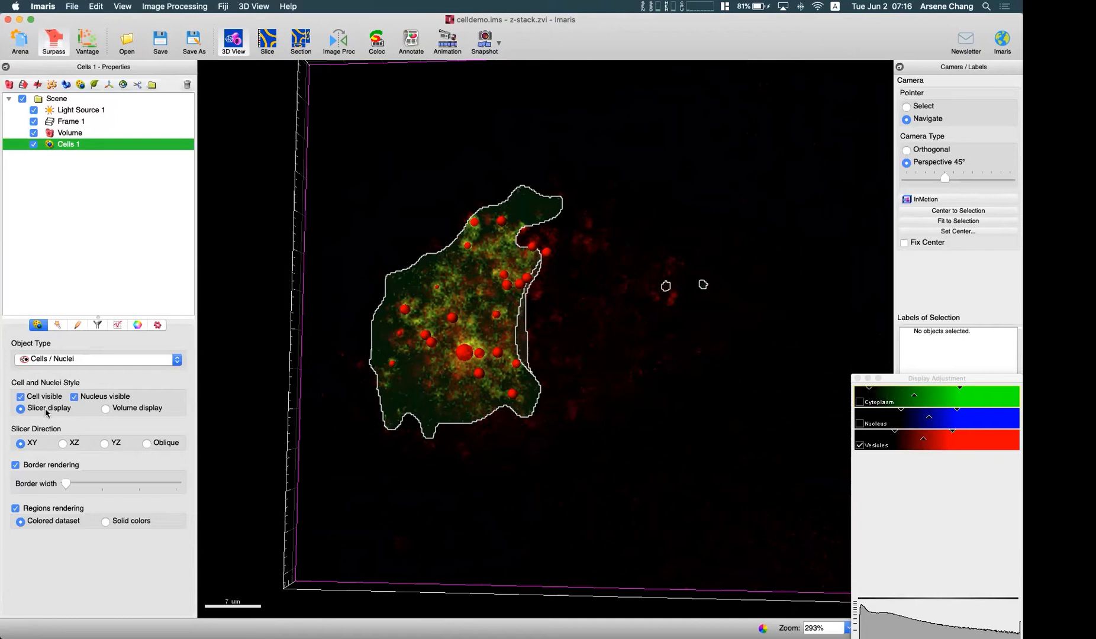
pyautogui.moveTo(566, 540); pyautogui.dragTo(607, 355)
pyautogui.press('Escape')
pyautogui.moveTo(545, 507)
pyautogui.mouseDown()
pyautogui.moveTo(546, 524)
pyautogui.moveTo(548, 506)
pyautogui.mouseUp()
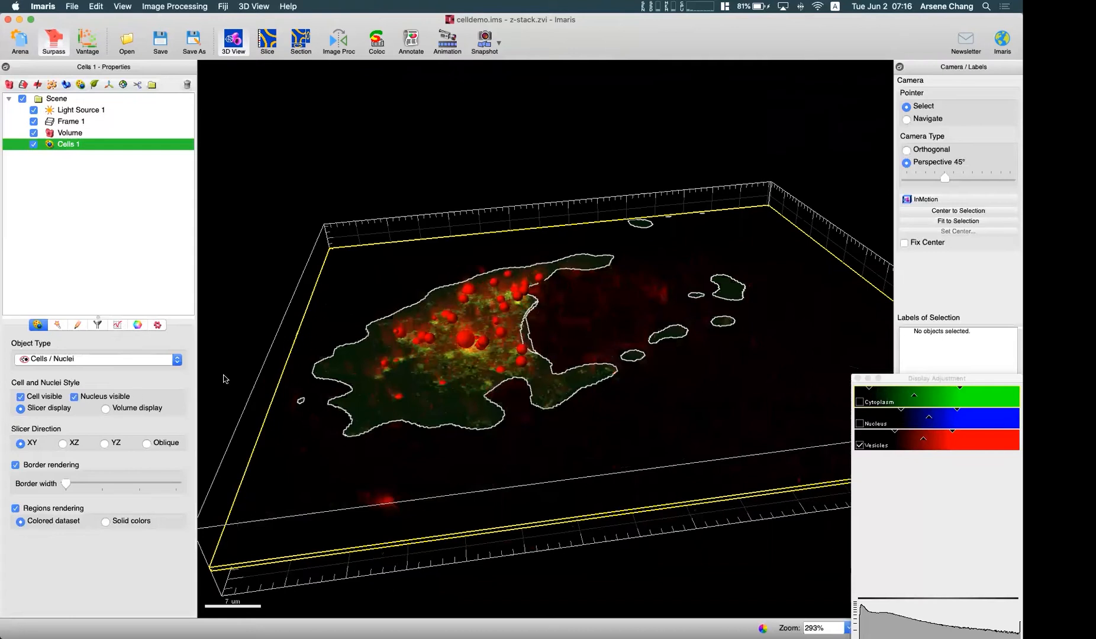
pyautogui.click(132, 408)
pyautogui.press('Escape')
pyautogui.moveTo(640, 365); pyautogui.dragTo(592, 453)
# Give the cells a green base color of R 0.267, G 0.627, B 0.125 and set their transparency to 66%.
pyautogui.click(137, 326)
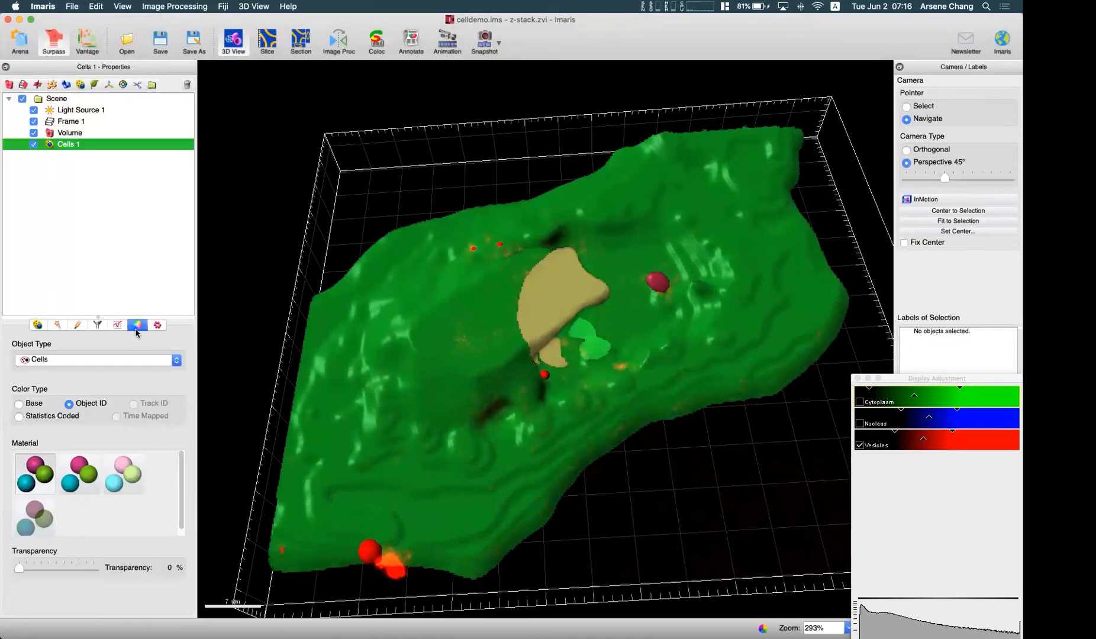
pyautogui.click(106, 361)
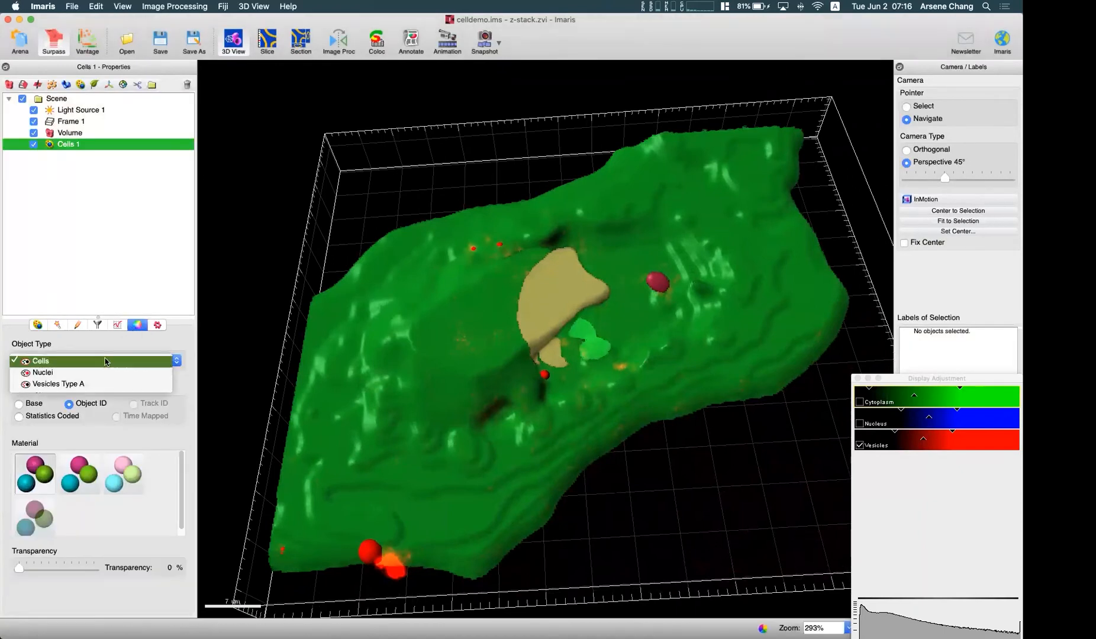
pyautogui.click(57, 363)
pyautogui.click(64, 400)
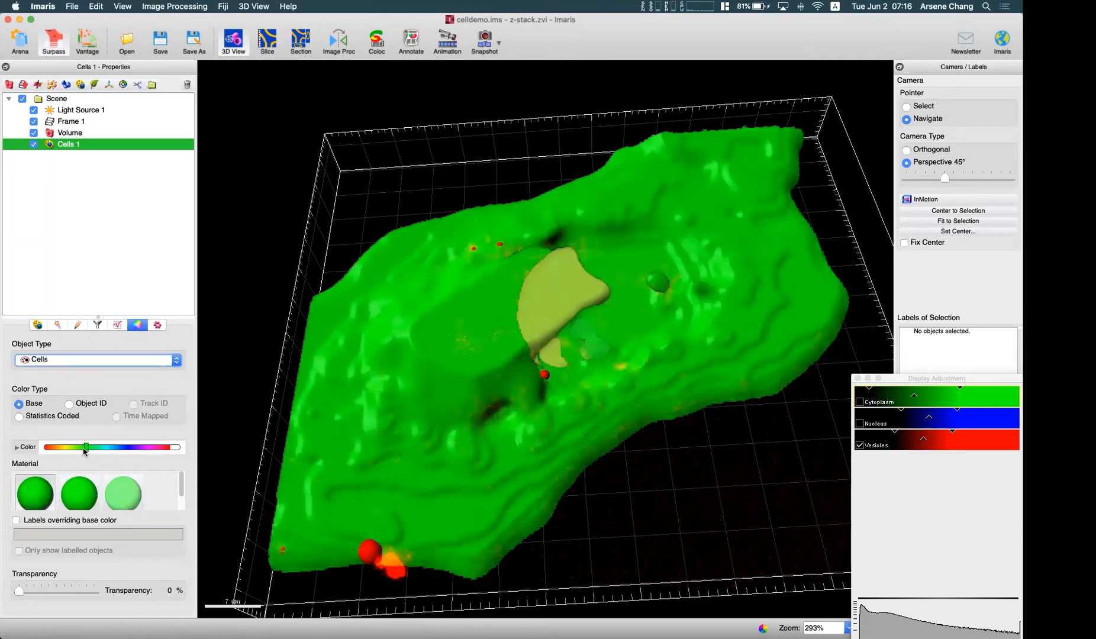
pyautogui.moveTo(84, 451); pyautogui.dragTo(78, 452)
pyautogui.click(19, 447)
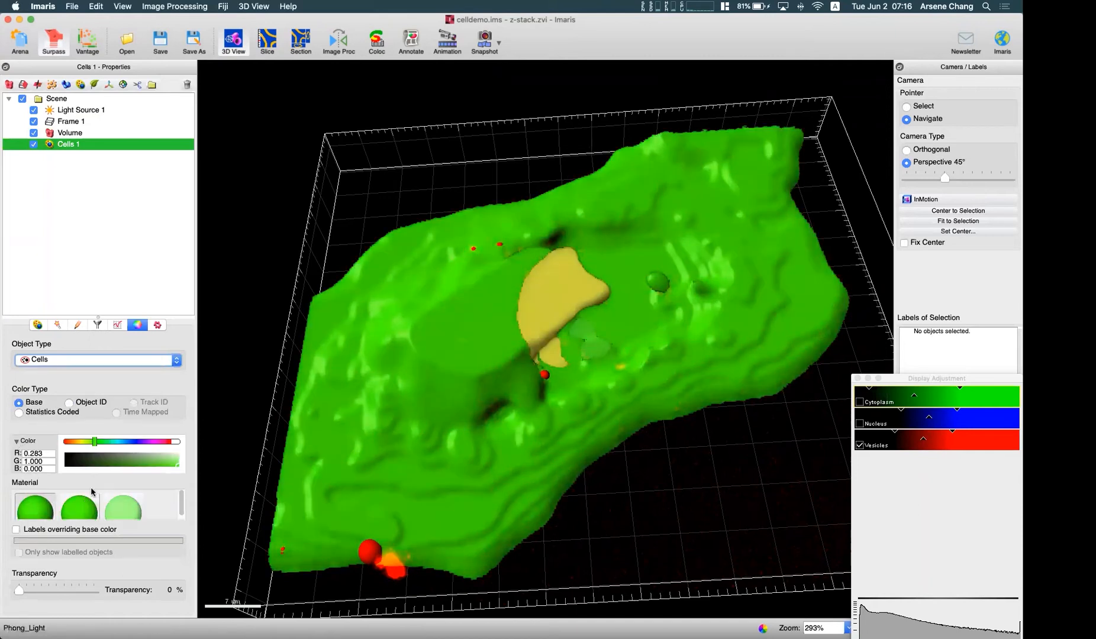
pyautogui.click(116, 463)
pyautogui.moveTo(135, 463); pyautogui.dragTo(136, 463)
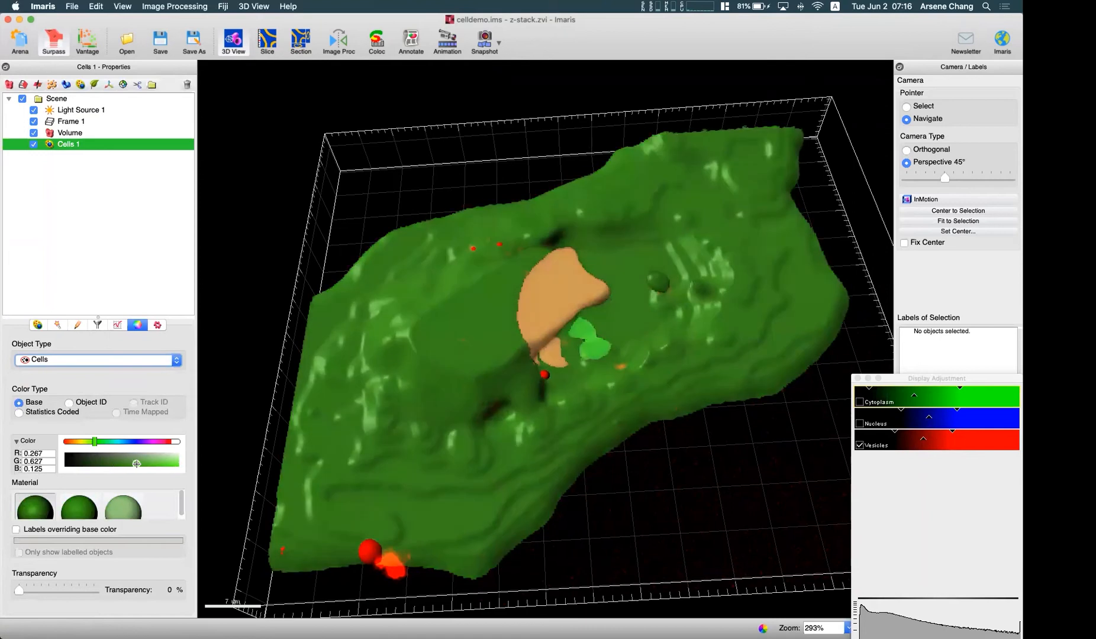
pyautogui.moveTo(19, 590); pyautogui.dragTo(69, 587)
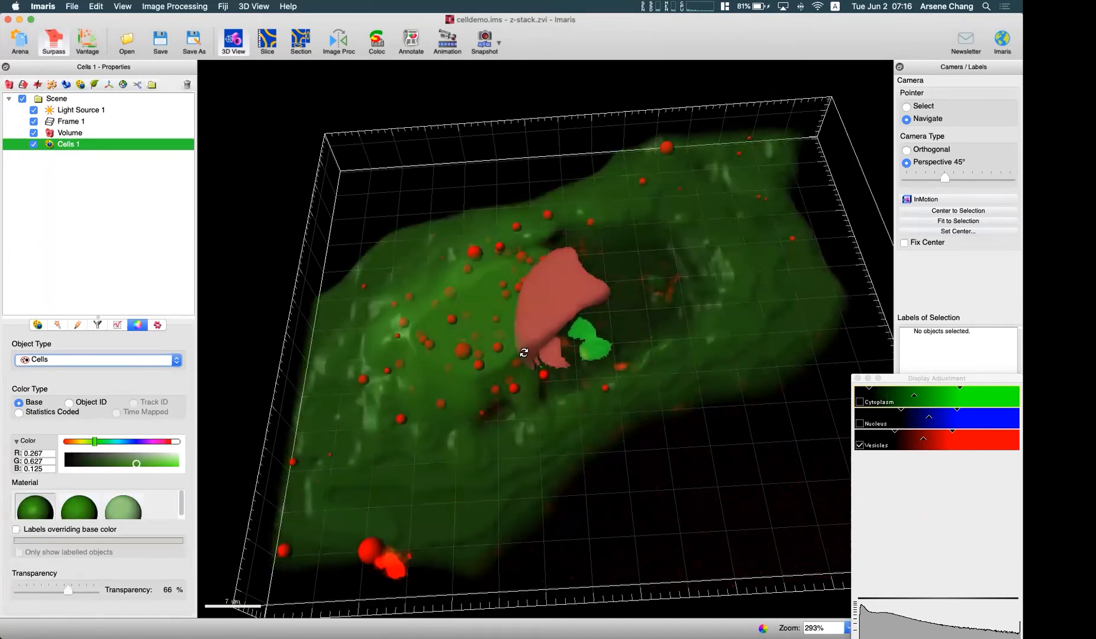
# Give the nuclei a blue base color of R 0, G 0, B 1 and set their transparency to 34%.
pyautogui.click(90, 359)
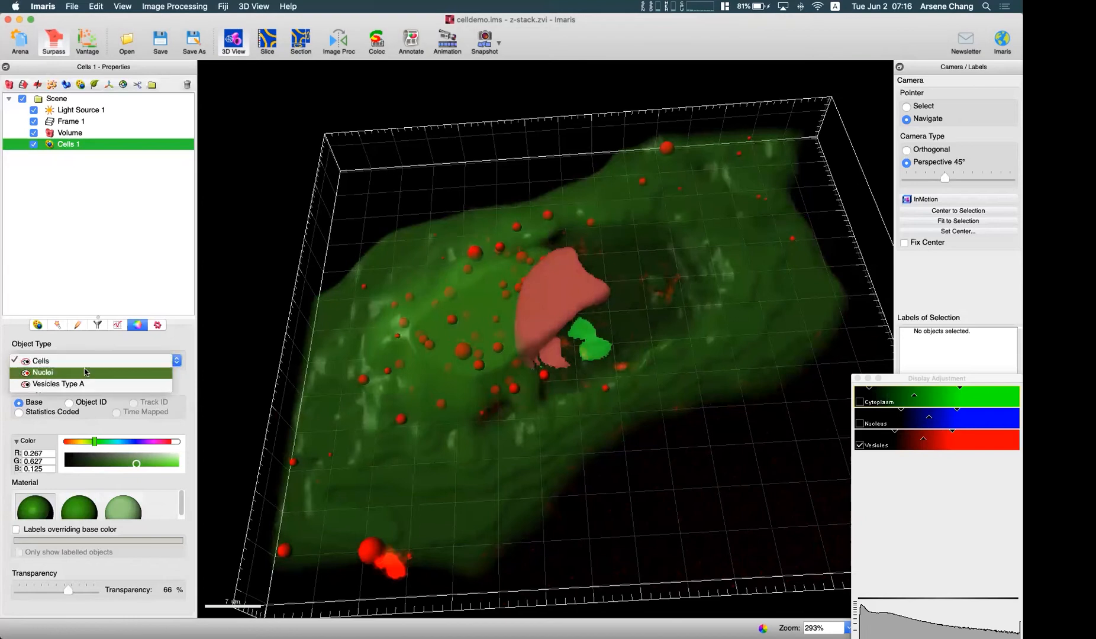
pyautogui.click(86, 371)
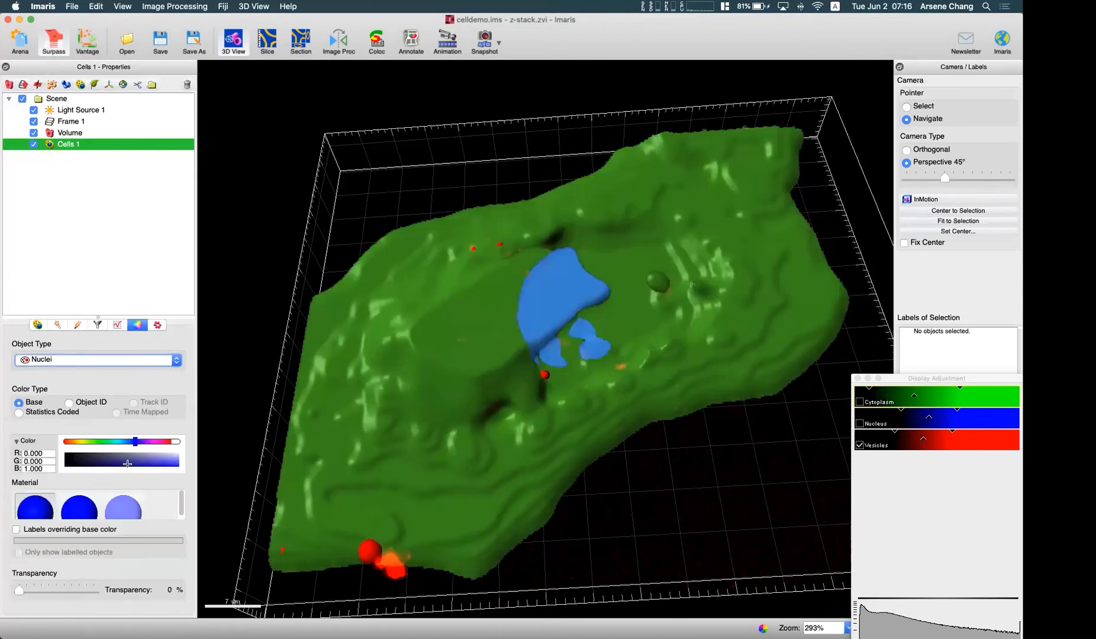
pyautogui.click(26, 589)
pyautogui.moveTo(25, 589); pyautogui.dragTo(64, 595)
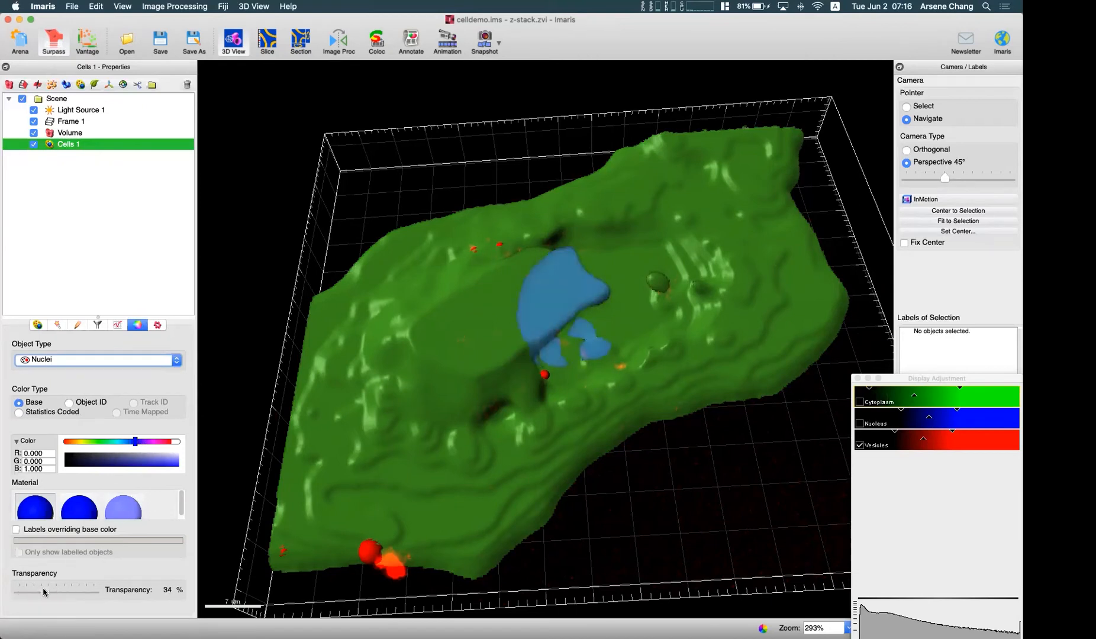
# Review the vesicles Type A base color settings, return to the Cells color settings, and inspect the vesicles inside the cell.
pyautogui.click(125, 363)
pyautogui.click(109, 371)
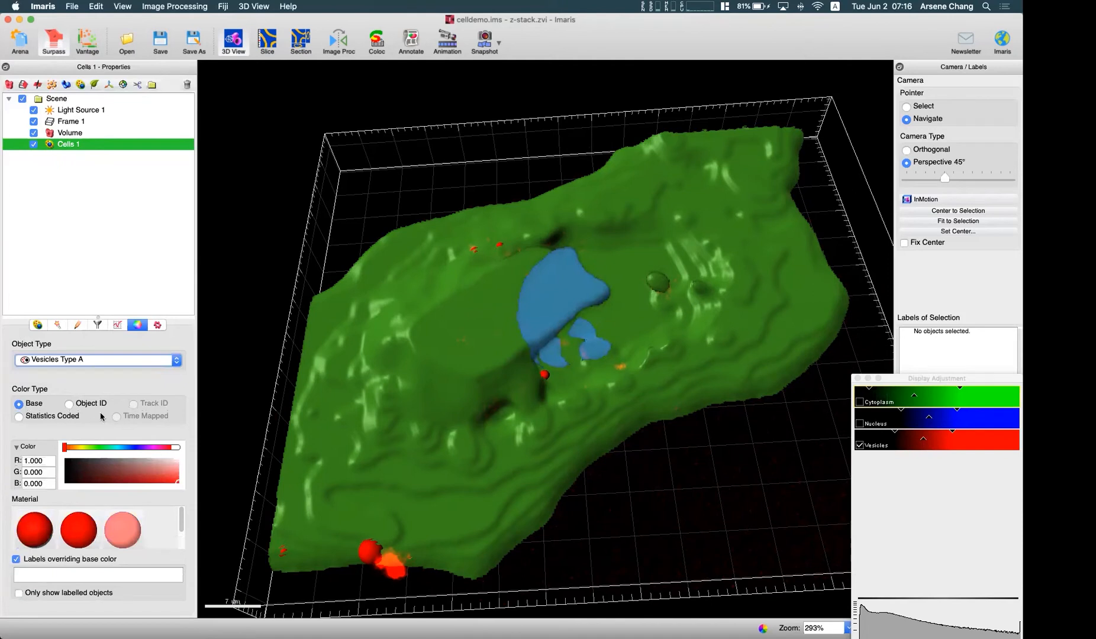
pyautogui.click(86, 363)
pyautogui.click(81, 339)
pyautogui.press('Escape')
pyautogui.press('Escape')
pyautogui.moveTo(610, 389); pyautogui.dragTo(520, 203)
pyautogui.moveTo(536, 403); pyautogui.dragTo(538, 411)
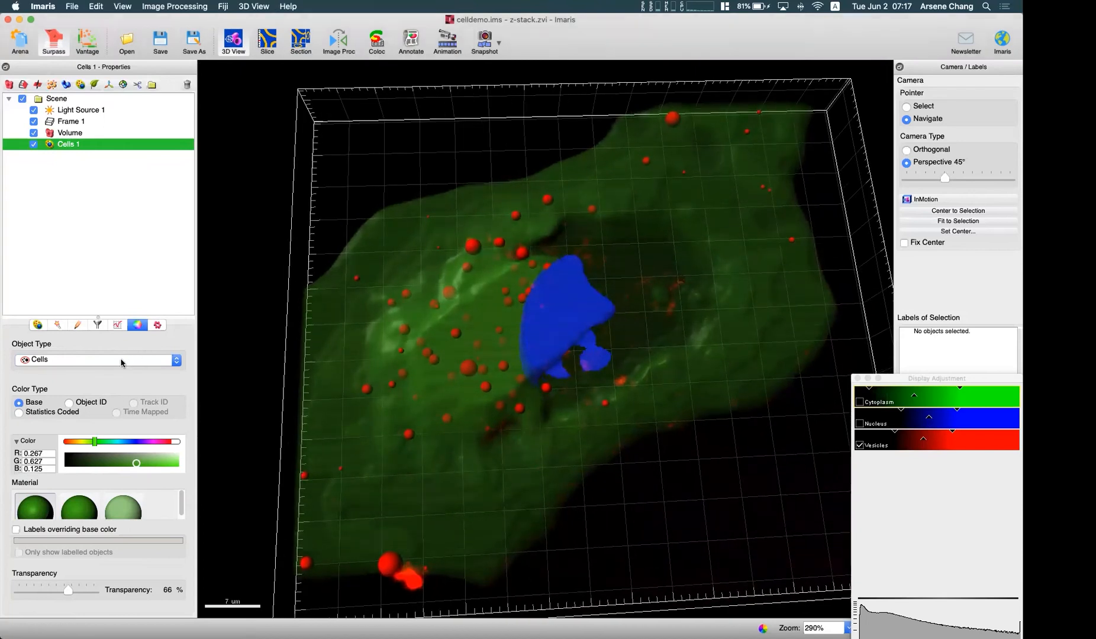
# Show the overall statistics of the Cells object with all table columns in view, and inspect the cell.
pyautogui.click(118, 328)
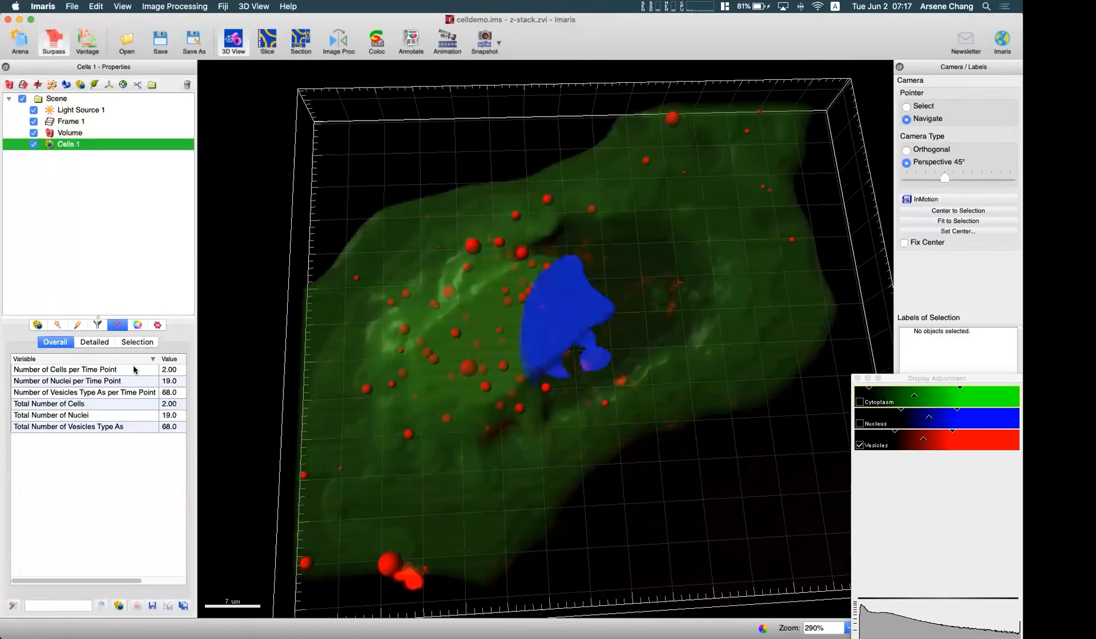
pyautogui.moveTo(197, 364); pyautogui.dragTo(267, 378)
pyautogui.moveTo(587, 361); pyautogui.dragTo(554, 369)
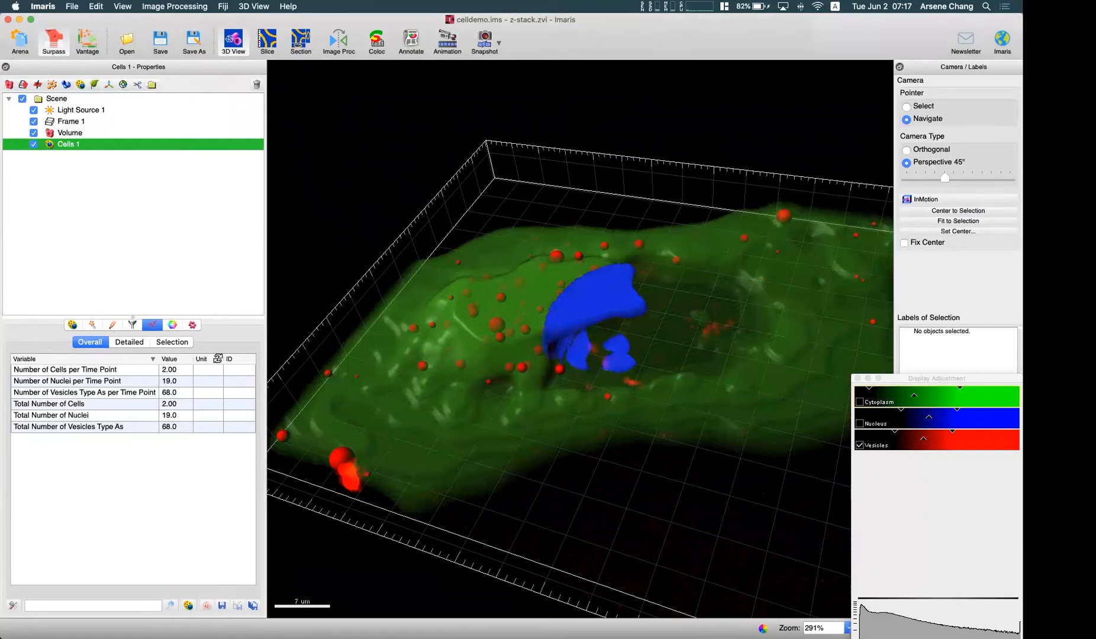
# Start recomputing the Cells object, keeping the Channel 2 nucleus detection settings and the 34.3 nucleus threshold.
pyautogui.click(92, 325)
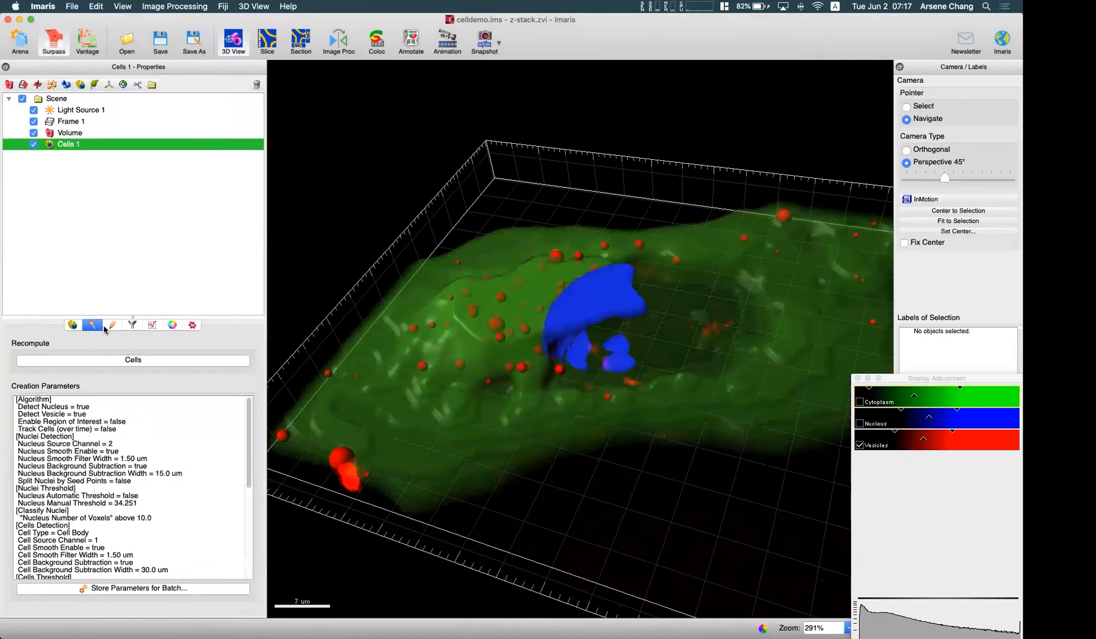
pyautogui.click(125, 361)
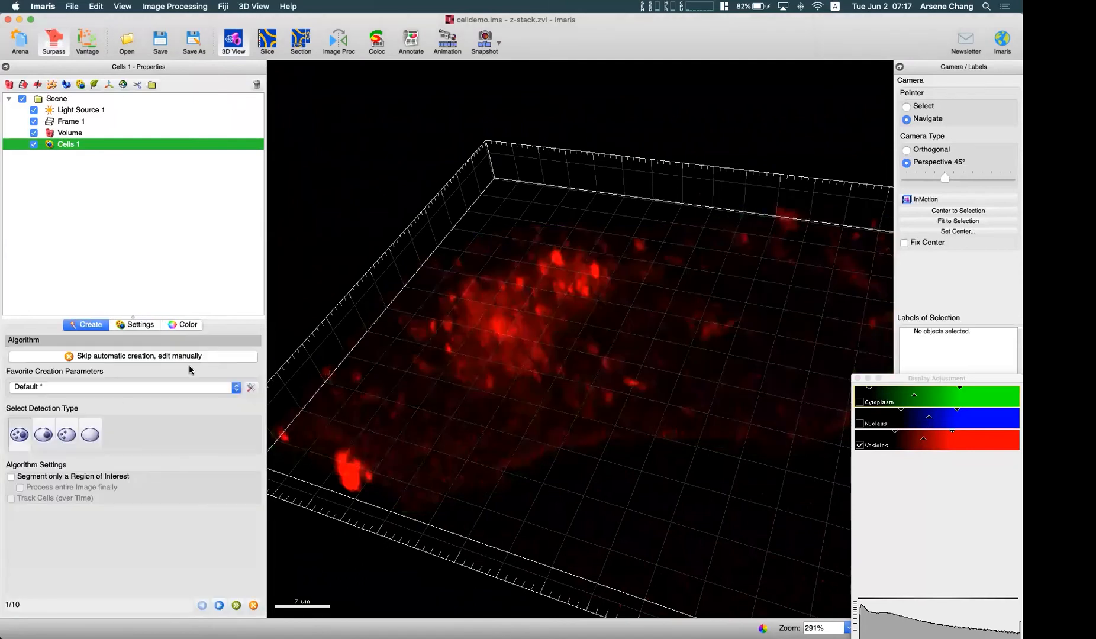
pyautogui.click(219, 605)
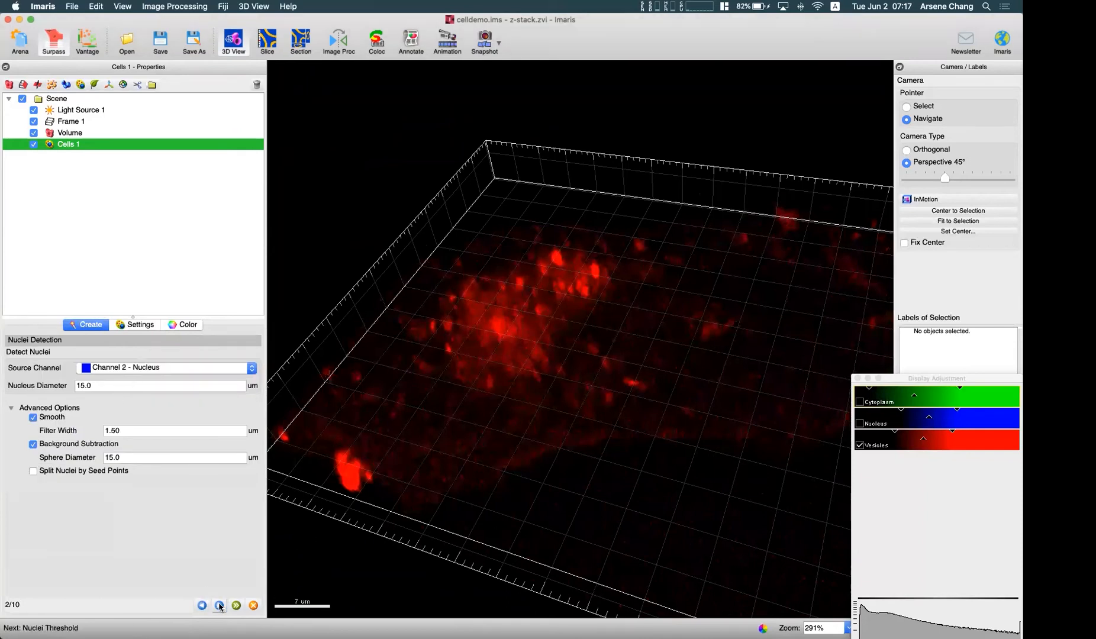
pyautogui.click(219, 605)
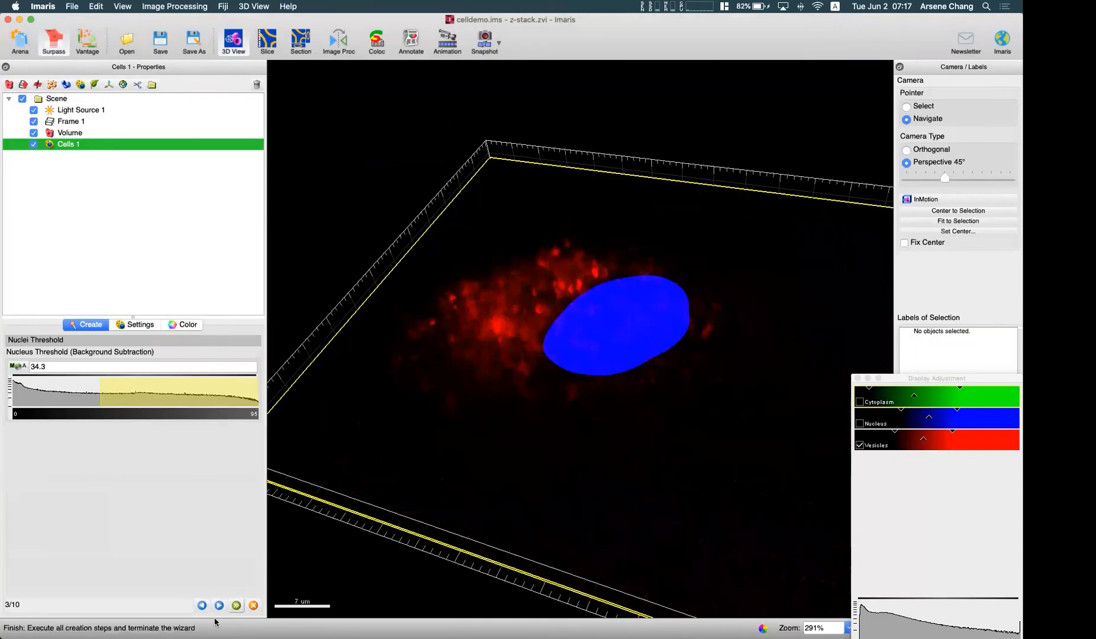
pyautogui.click(218, 608)
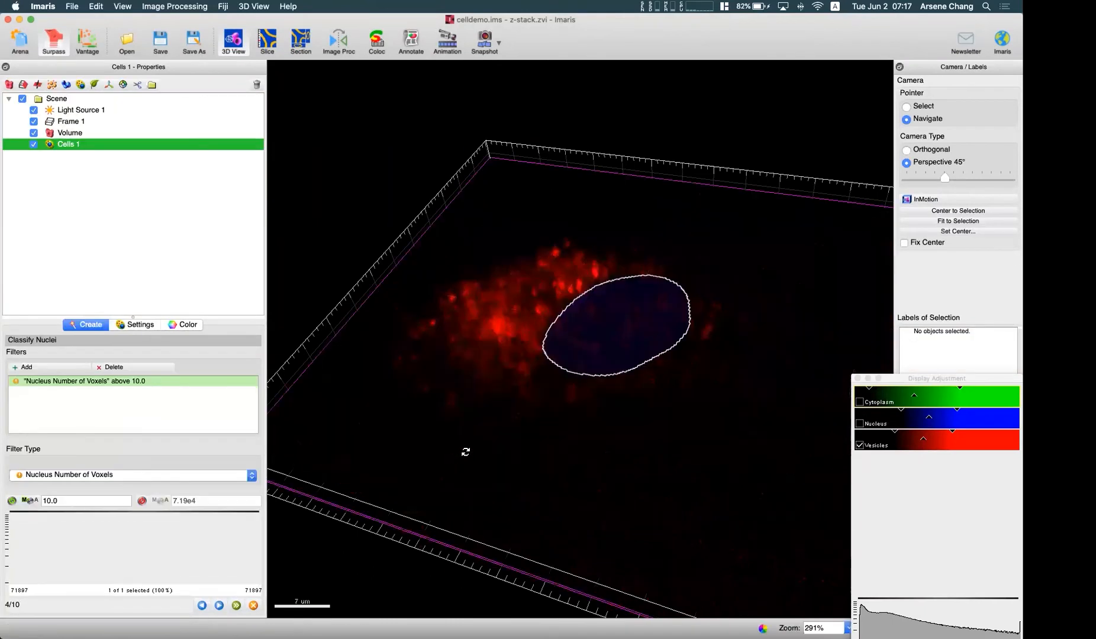
# Keep the nucleus voxel filter and the Channel 1 cell body settings, and execute all remaining creation steps to finish.
pyautogui.moveTo(497, 489); pyautogui.dragTo(493, 490)
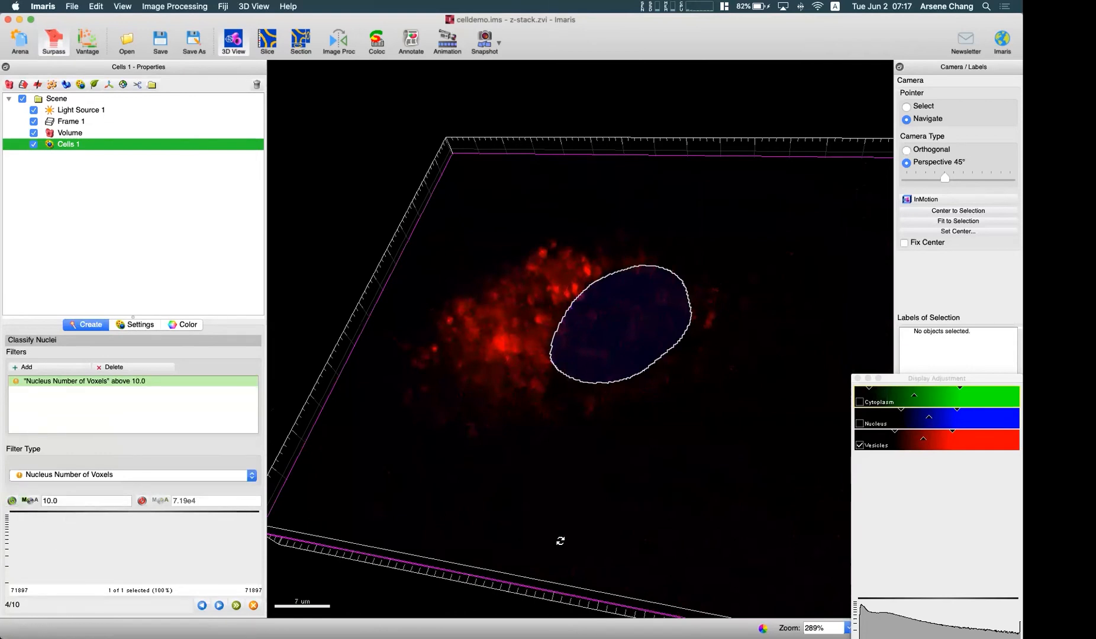
pyautogui.moveTo(560, 540); pyautogui.dragTo(614, 460)
pyautogui.click(219, 604)
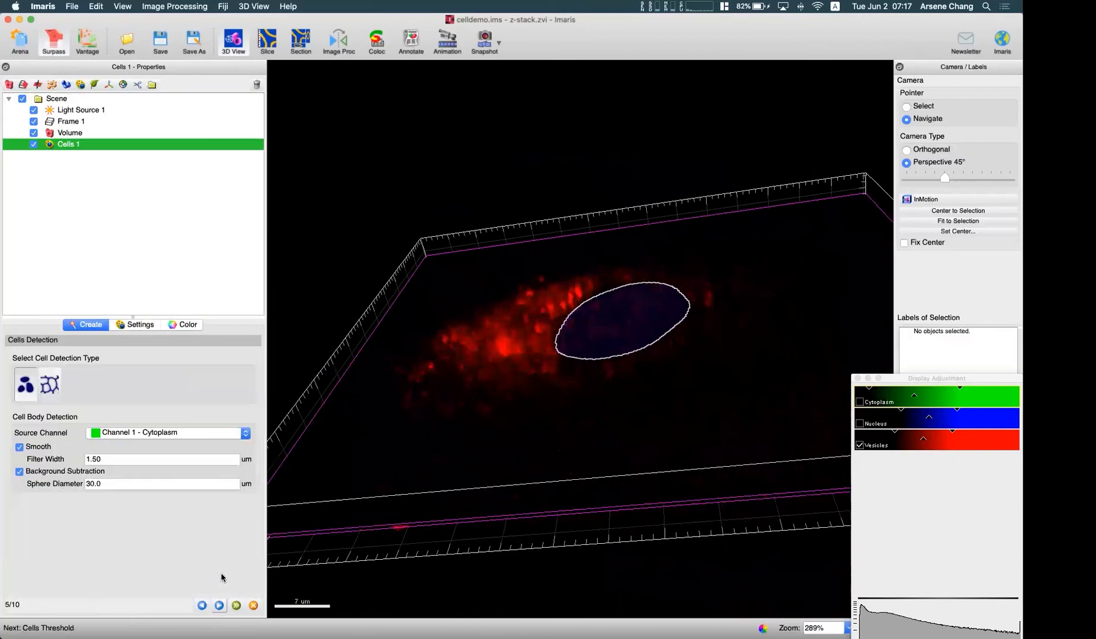
pyautogui.moveTo(496, 456); pyautogui.dragTo(475, 418)
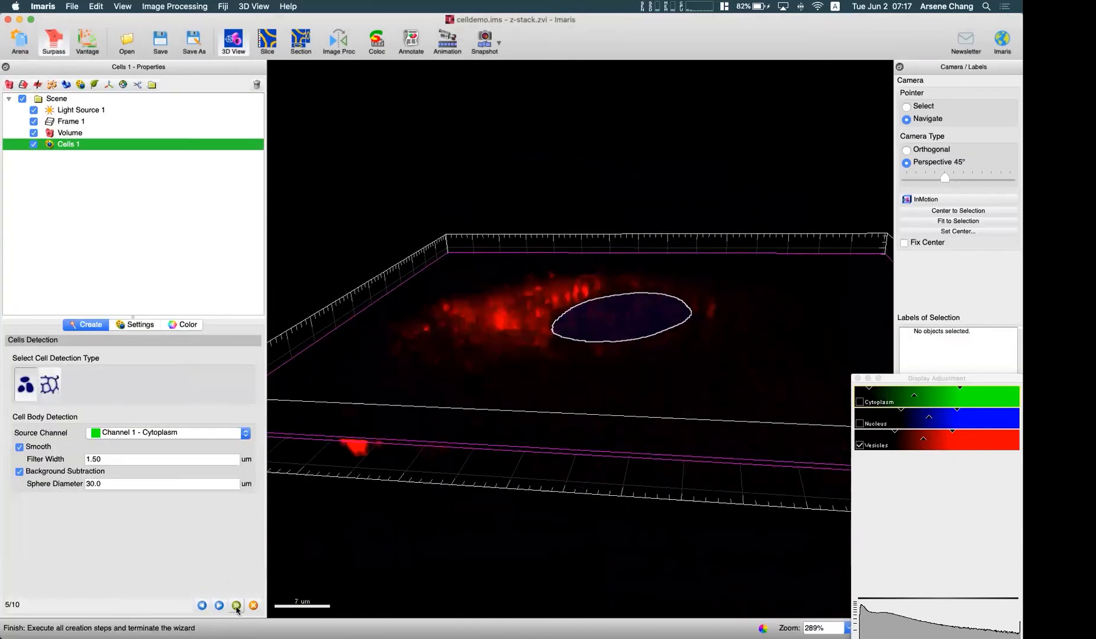
pyautogui.click(236, 606)
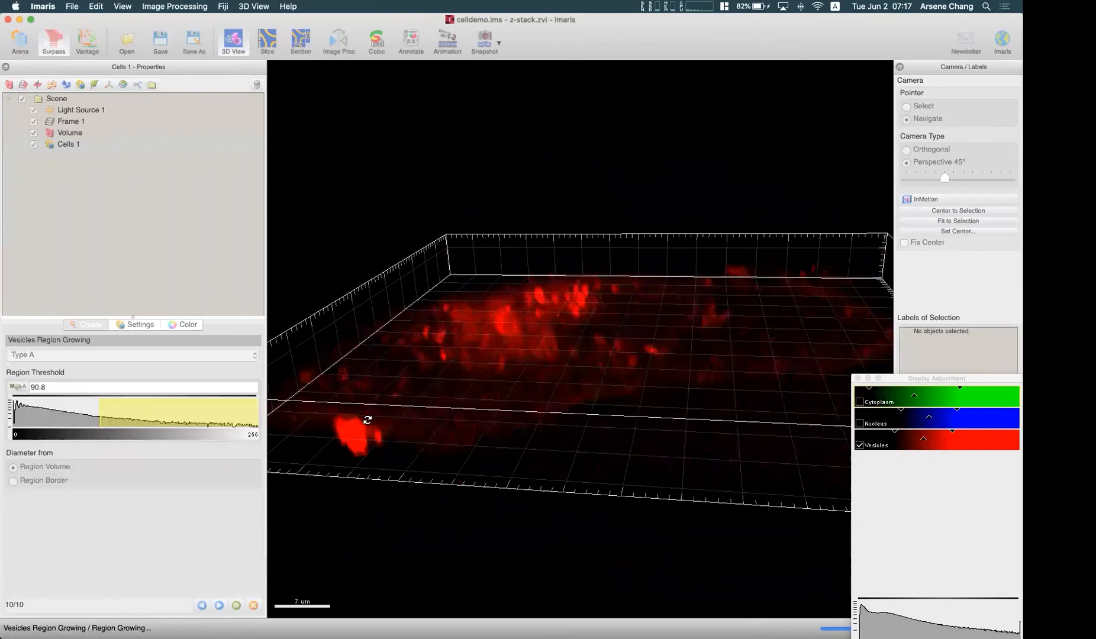
# Give the cells a dark green base color of R 0, G 0.300, B 0 and set their transparency to 68%.
pyautogui.click(172, 324)
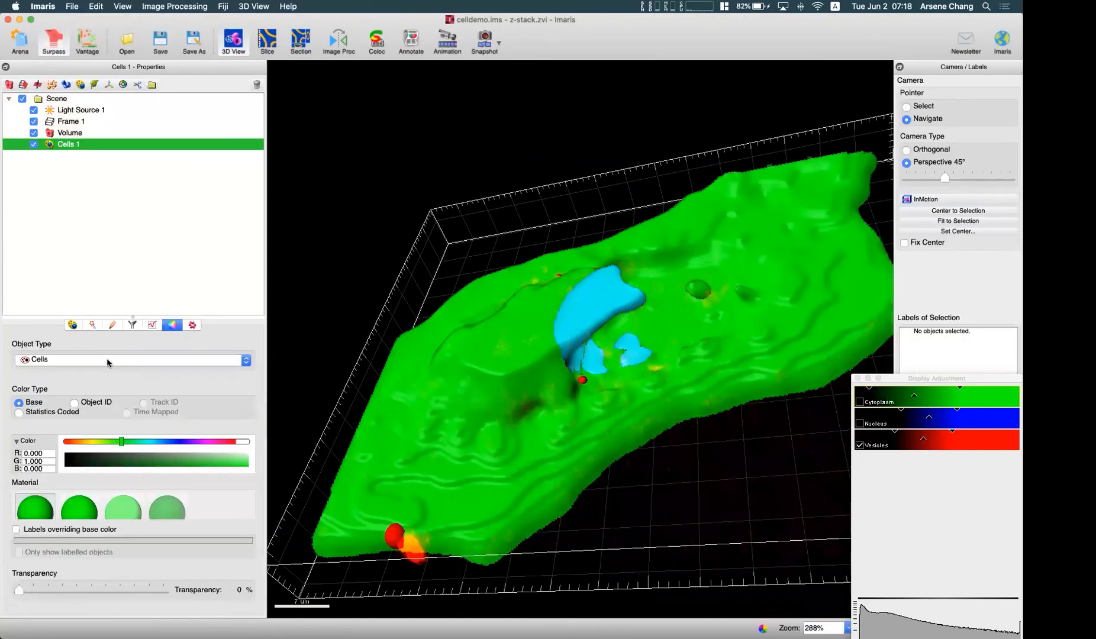
pyautogui.click(108, 362)
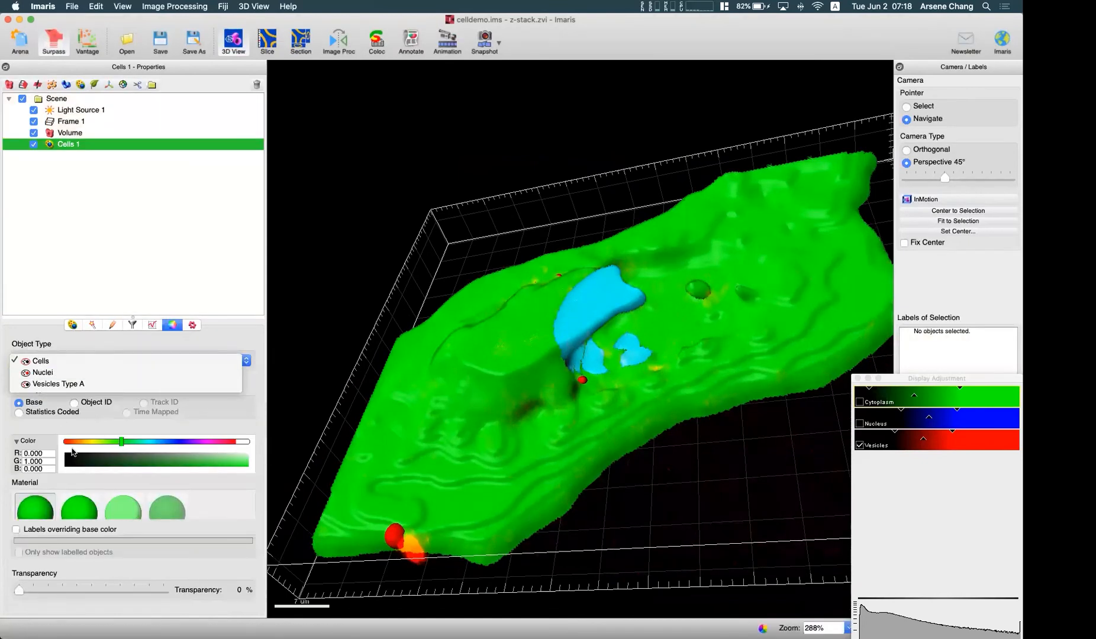
pyautogui.click(112, 466)
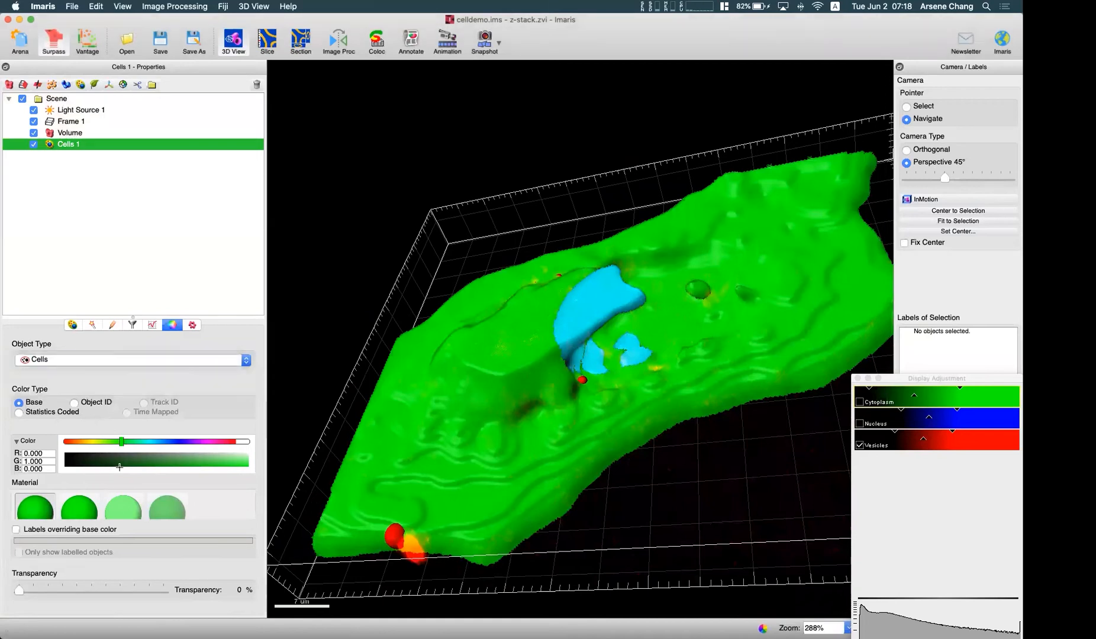
pyautogui.click(120, 465)
pyautogui.moveTo(111, 589)
pyautogui.mouseDown()
pyautogui.moveTo(168, 590)
pyautogui.moveTo(117, 590)
pyautogui.mouseUp()
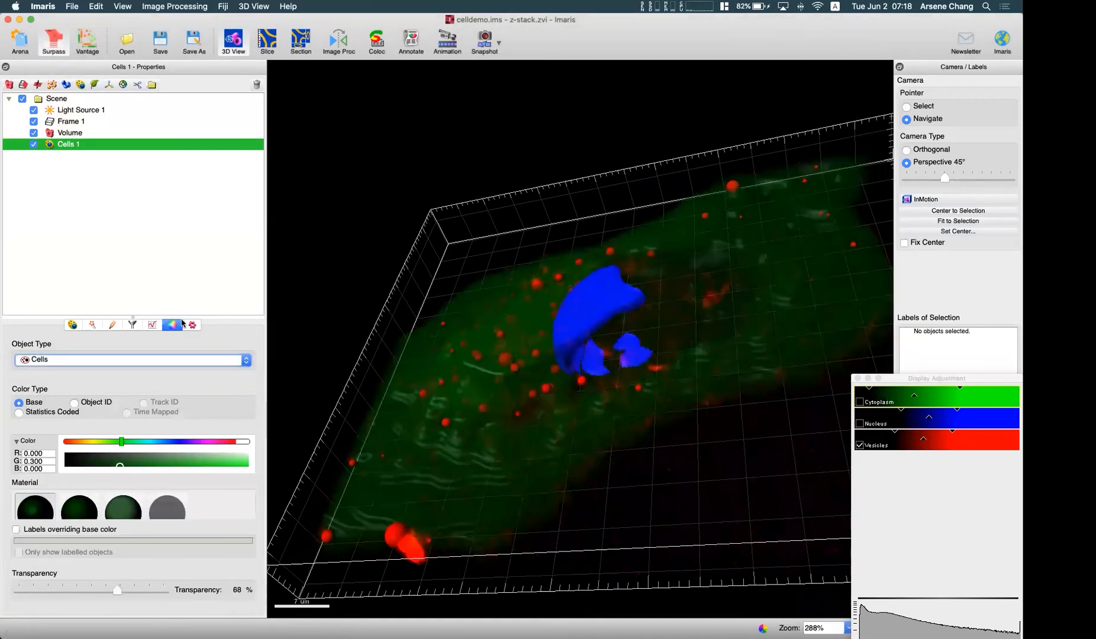
# Select the smaller cell, ID 1, in the detailed Cell Area statistics and inspect it in the 3D view.
pyautogui.click(146, 326)
pyautogui.click(129, 342)
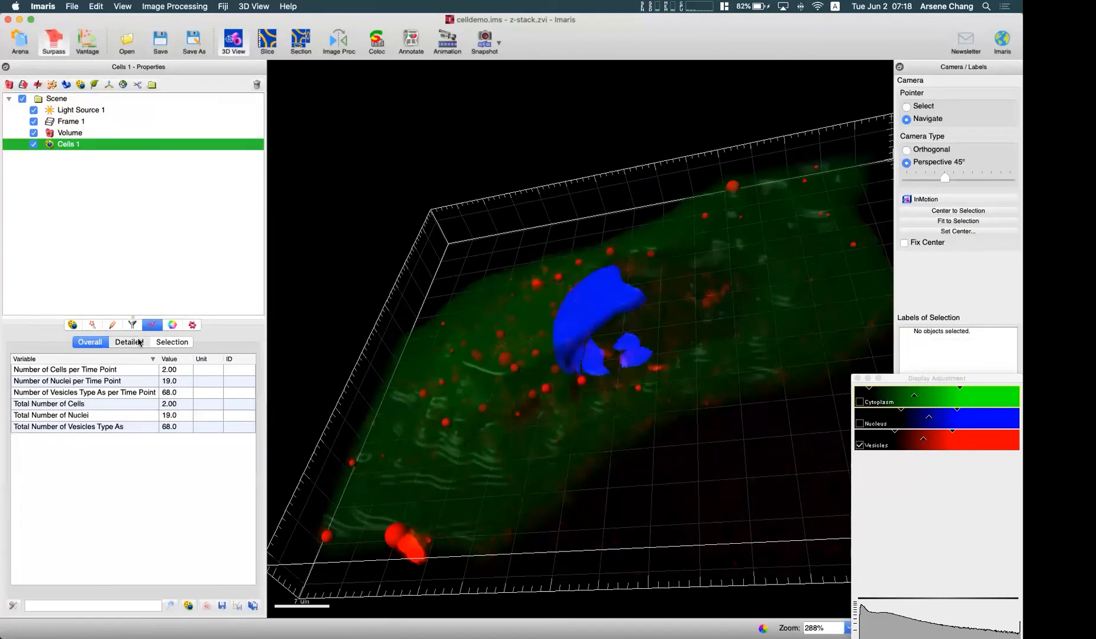
pyautogui.click(33, 404)
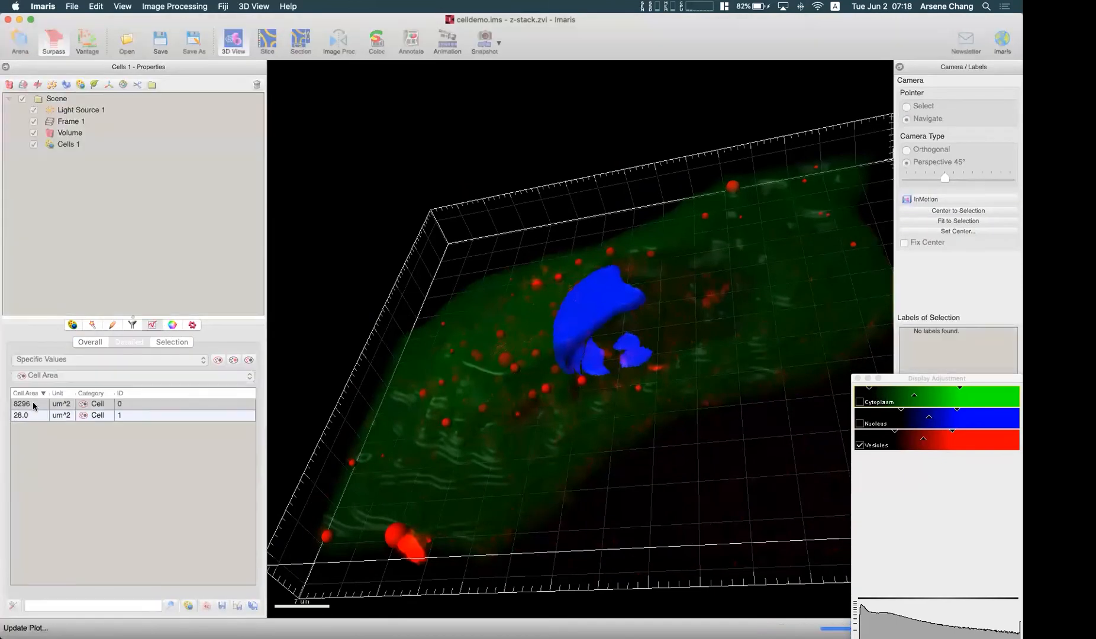
pyautogui.click(29, 416)
pyautogui.moveTo(683, 297); pyautogui.dragTo(647, 269)
pyautogui.scroll(-5, 677, 376)
pyautogui.scroll(5, 692, 314)
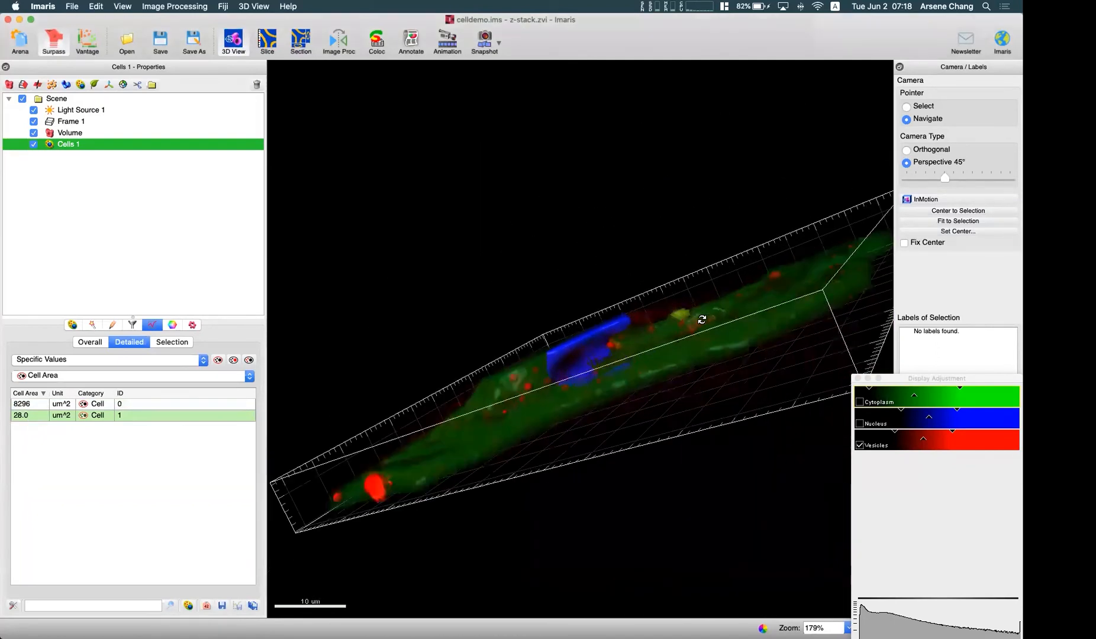
pyautogui.moveTo(692, 316); pyautogui.dragTo(656, 249)
pyautogui.scroll(5, 701, 340)
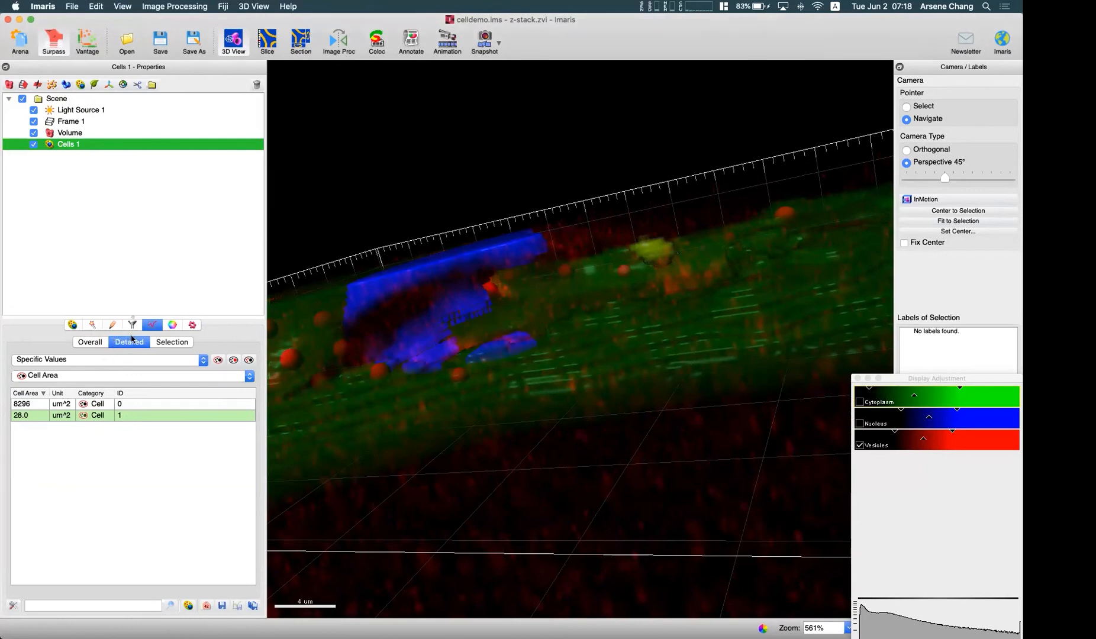
# Delete the selected cell, ID 1, from the Cells object and inspect the remaining cell.
pyautogui.click(113, 325)
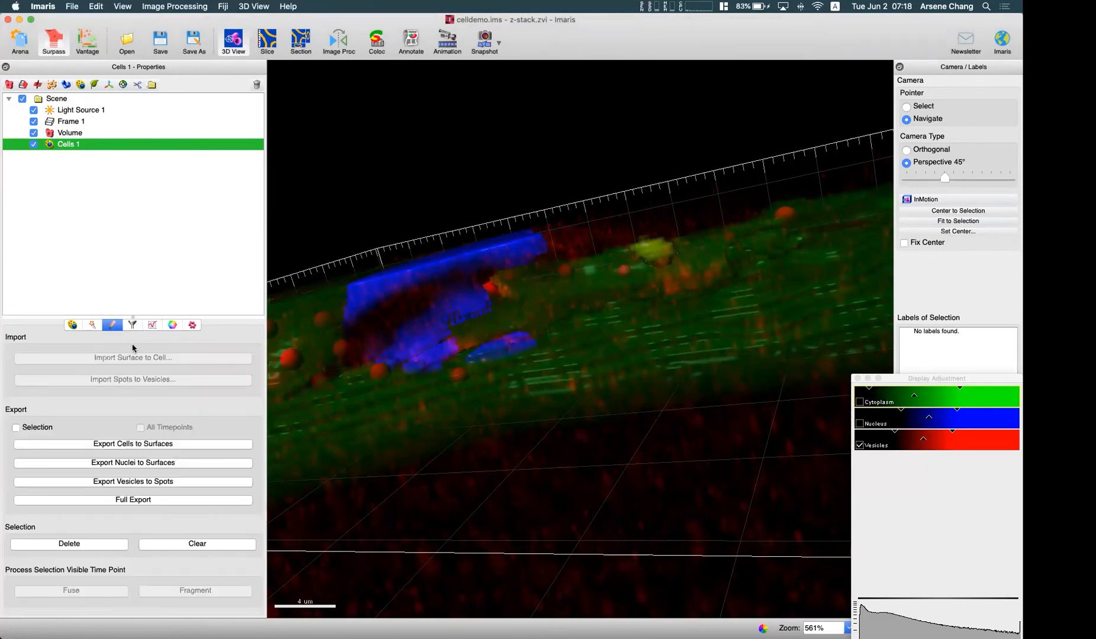
pyautogui.click(153, 325)
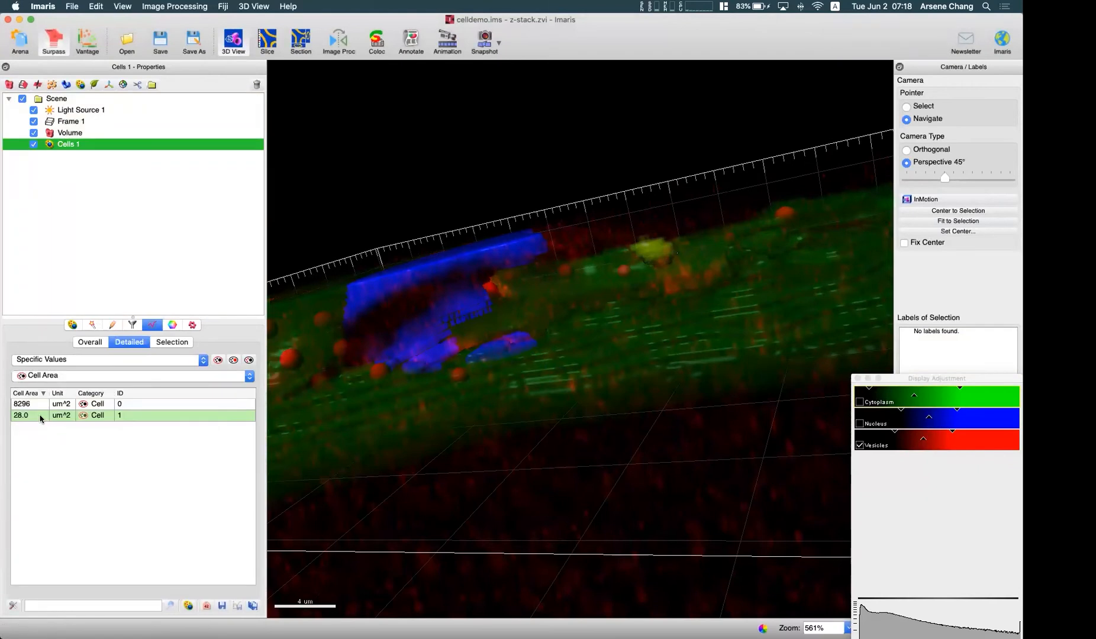
pyautogui.click(112, 325)
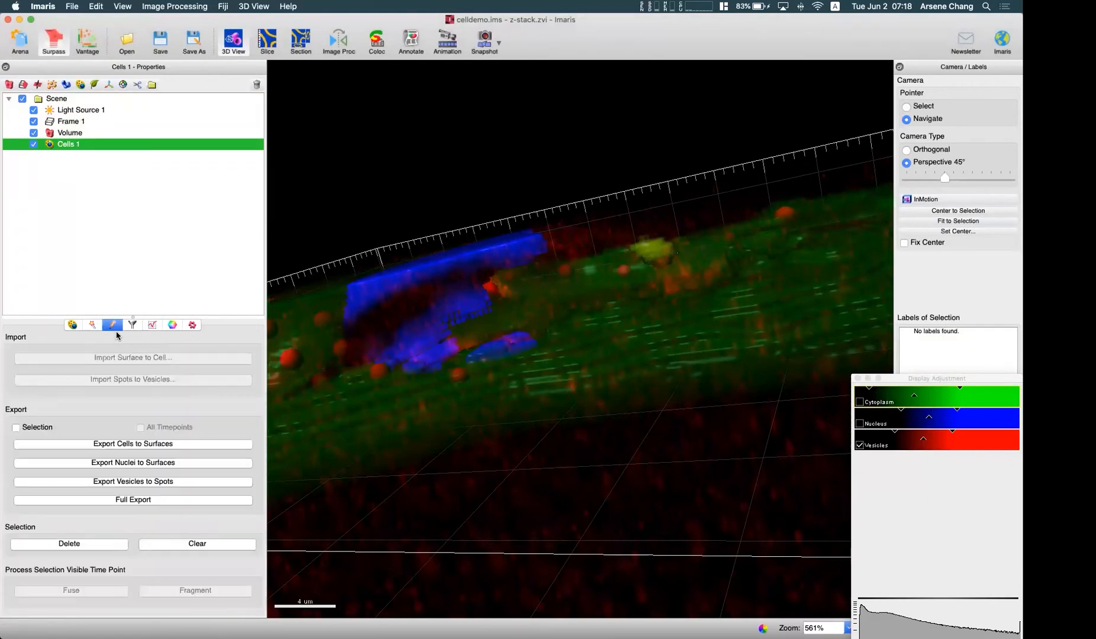
pyautogui.click(106, 542)
pyautogui.moveTo(606, 354); pyautogui.dragTo(633, 346)
pyautogui.scroll(-5, 599, 423)
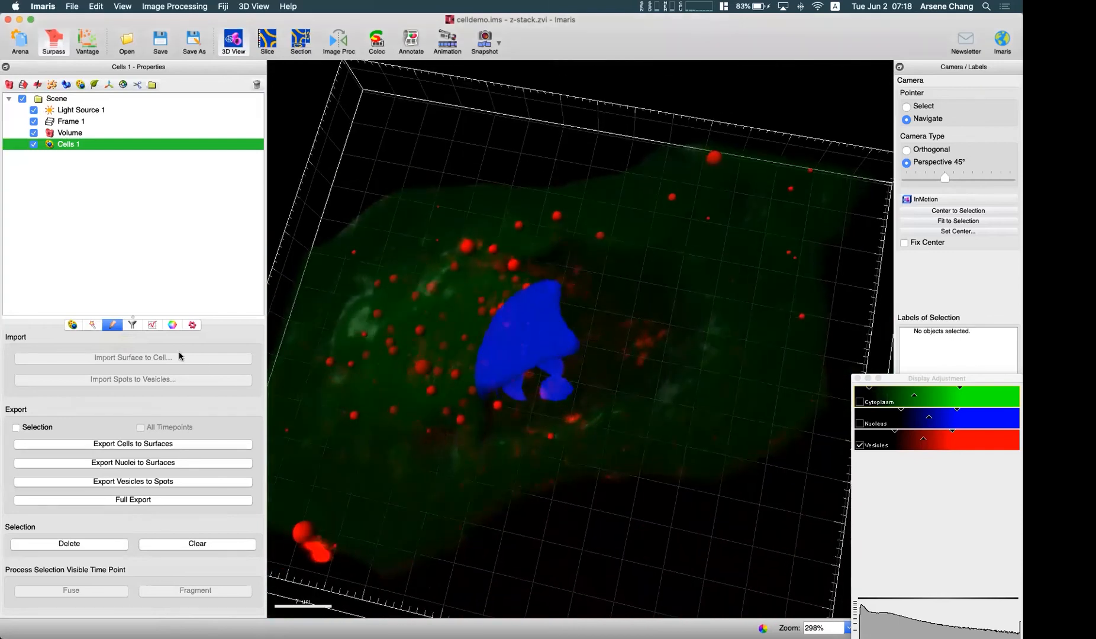
# Look through the detailed statistics variables available for the cell, nucleus and vesicles.
pyautogui.click(148, 325)
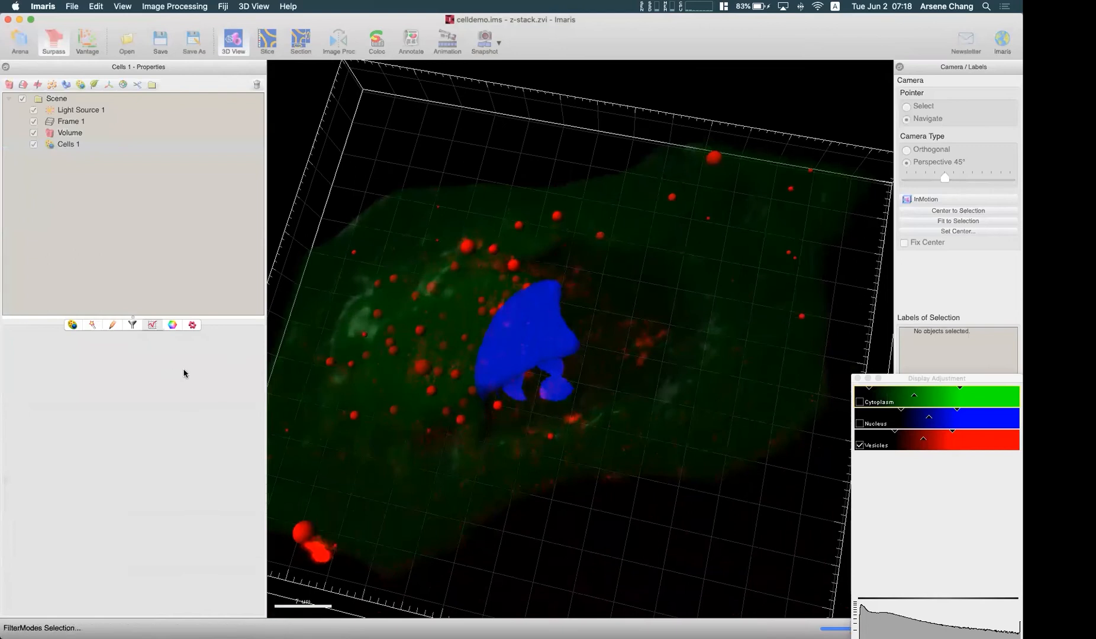
pyautogui.click(94, 374)
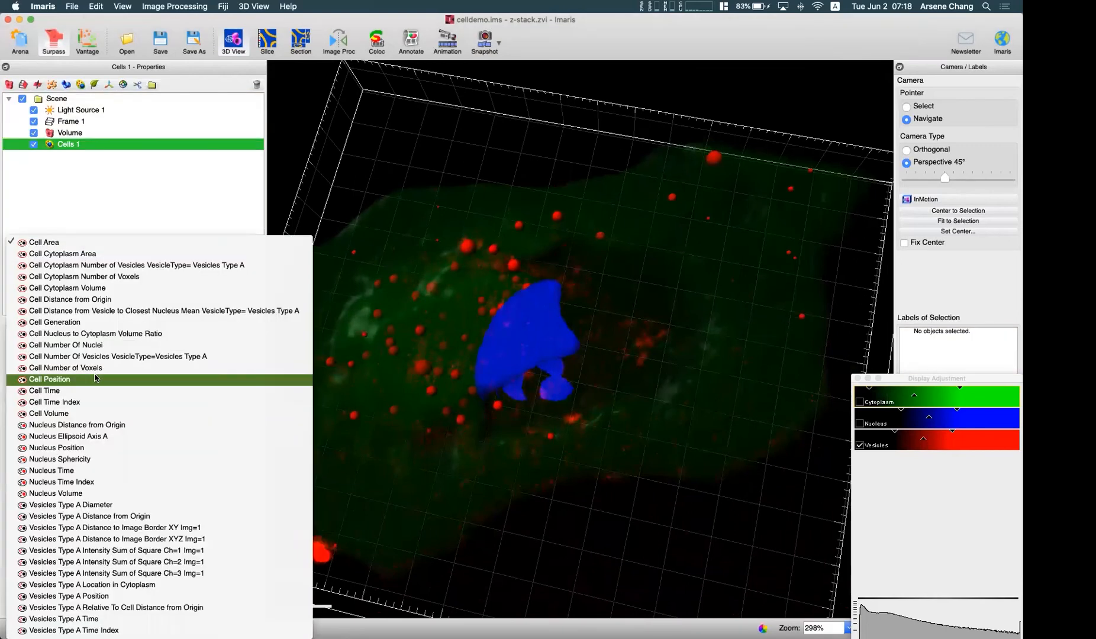
pyautogui.click(137, 218)
pyautogui.click(118, 379)
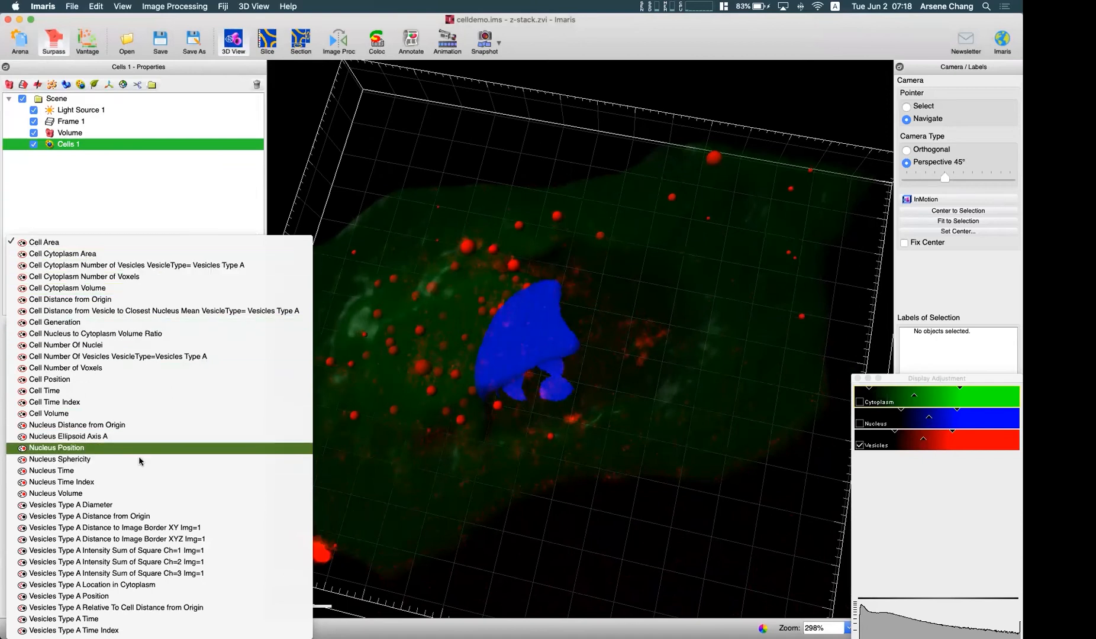
# Open the statistics preferences and examine which cell and cell track values can be shown for Cells objects.
pyautogui.click(138, 200)
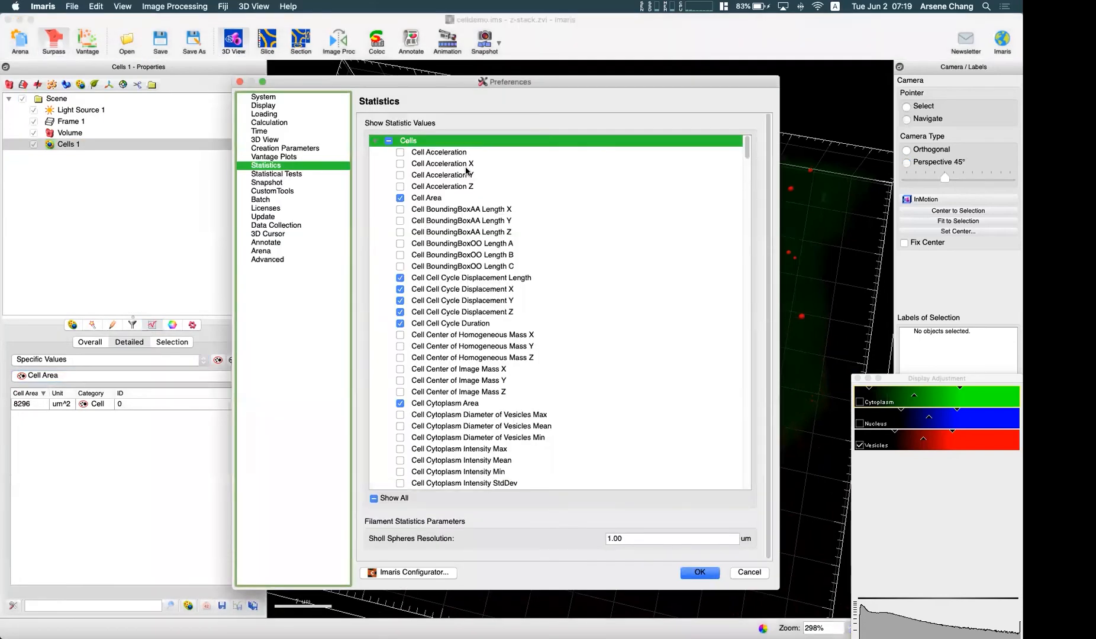
pyautogui.scroll(-5, 467, 190)
pyautogui.scroll(5, 467, 191)
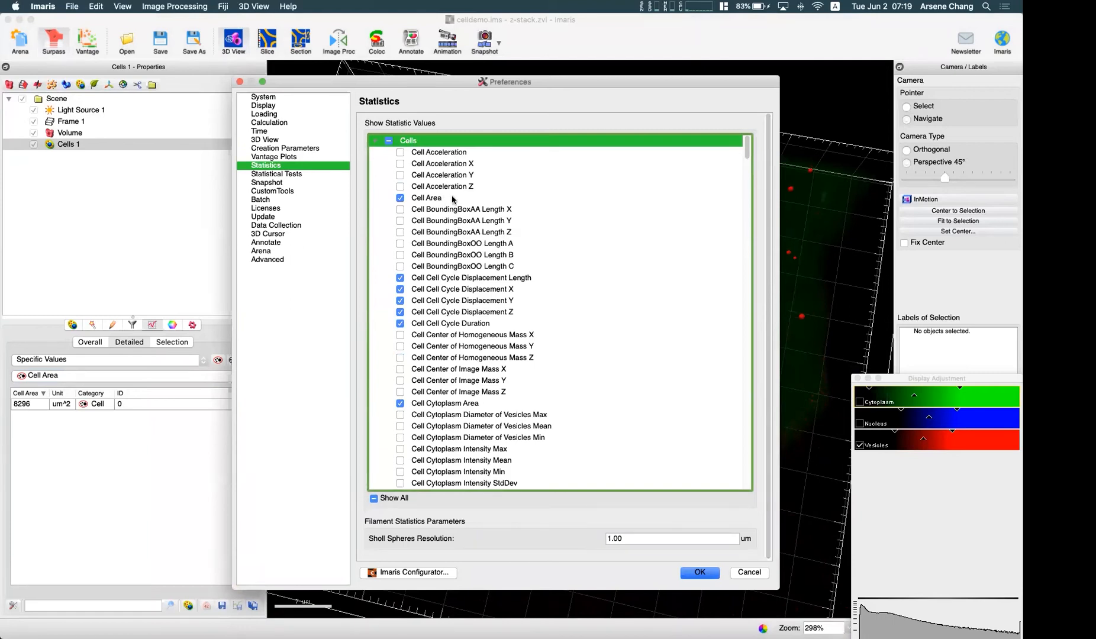
pyautogui.scroll(-4, 526, 307)
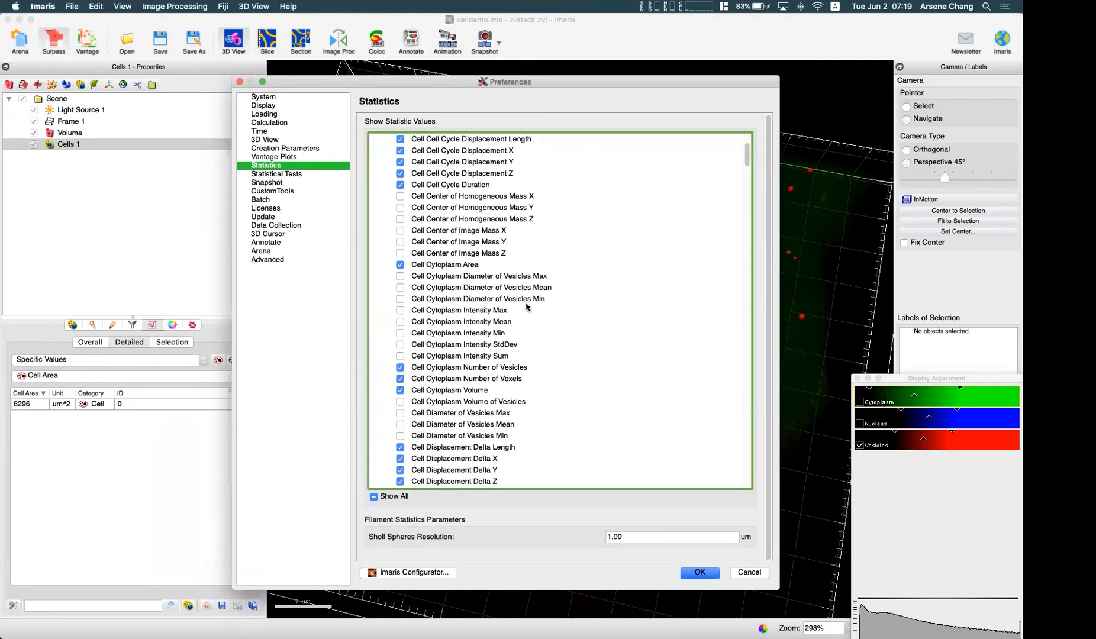
pyautogui.scroll(-4, 526, 307)
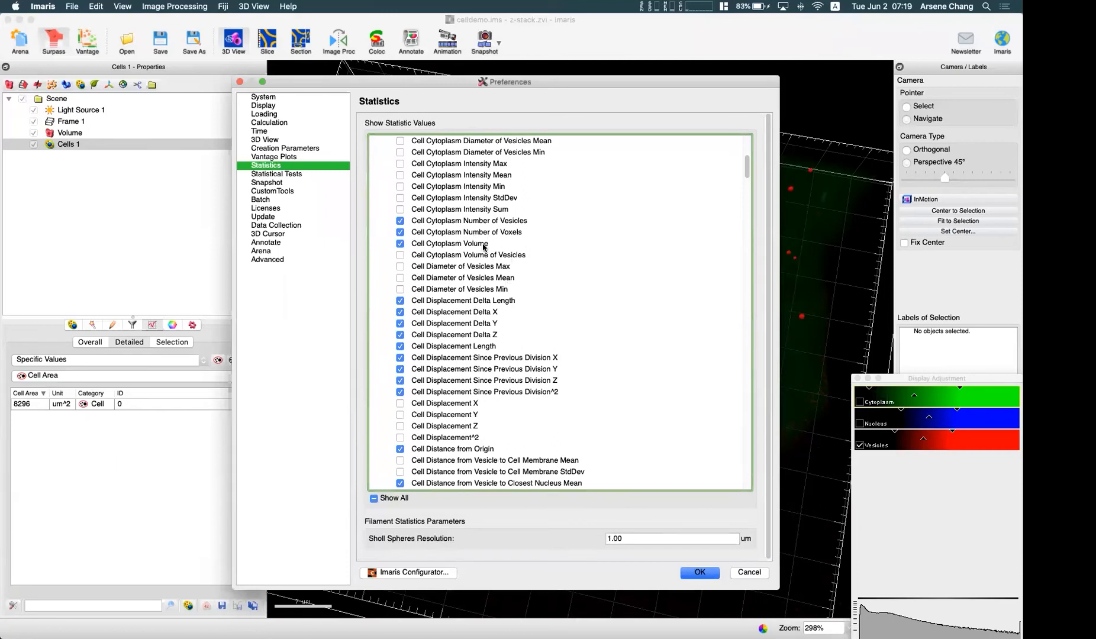
pyautogui.scroll(-10, 527, 290)
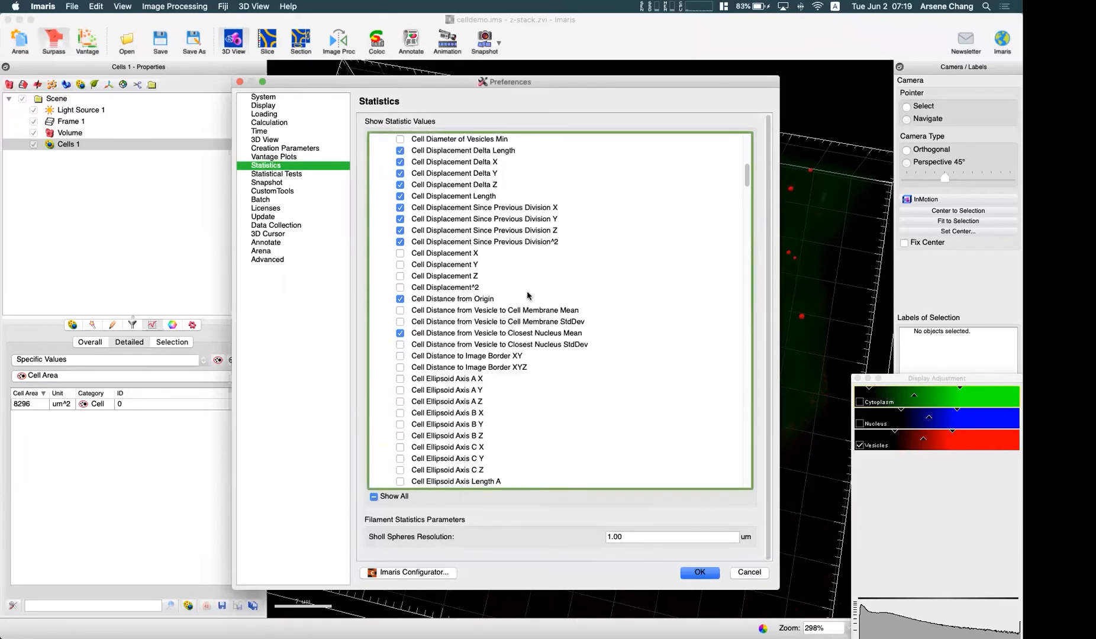
pyautogui.scroll(-8, 527, 290)
pyautogui.scroll(9, 509, 290)
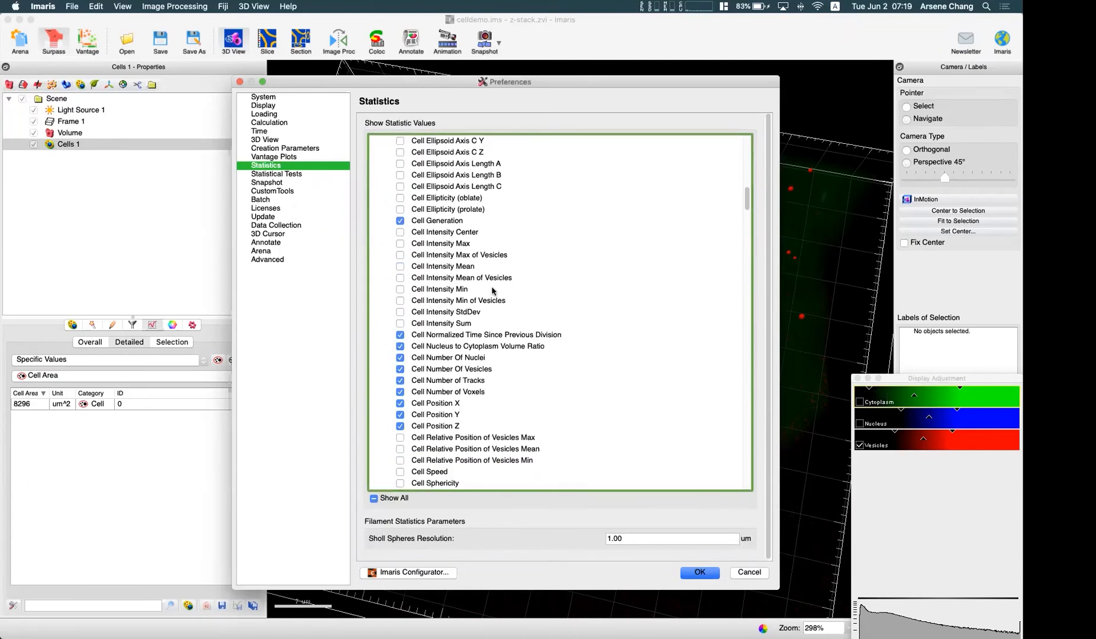
pyautogui.scroll(2, 459, 236)
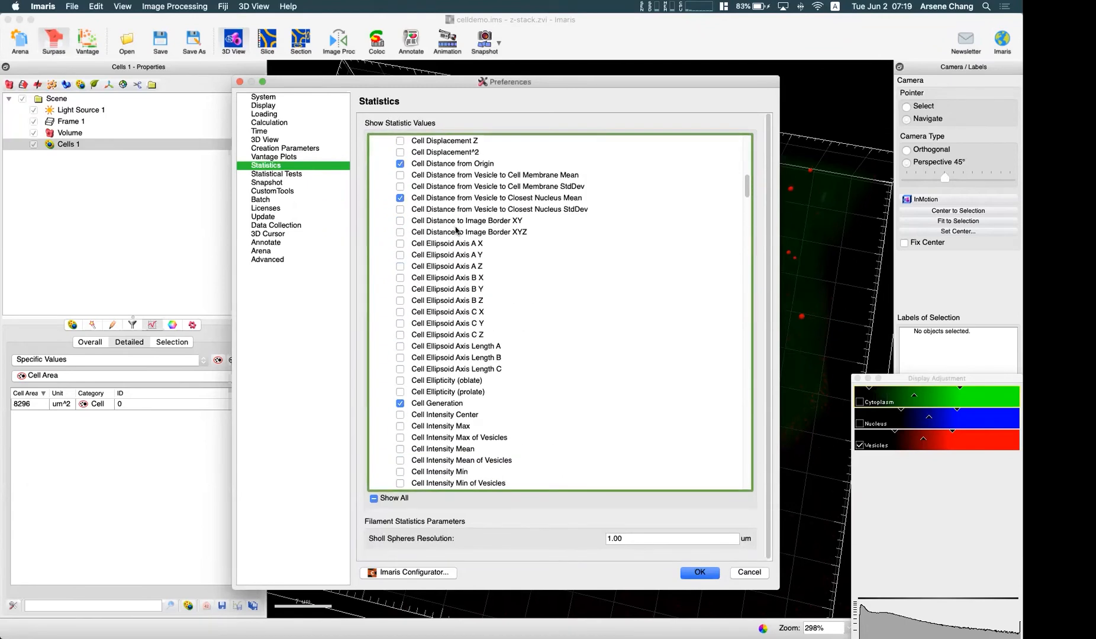
pyautogui.scroll(-10, 479, 231)
pyautogui.scroll(-5, 504, 241)
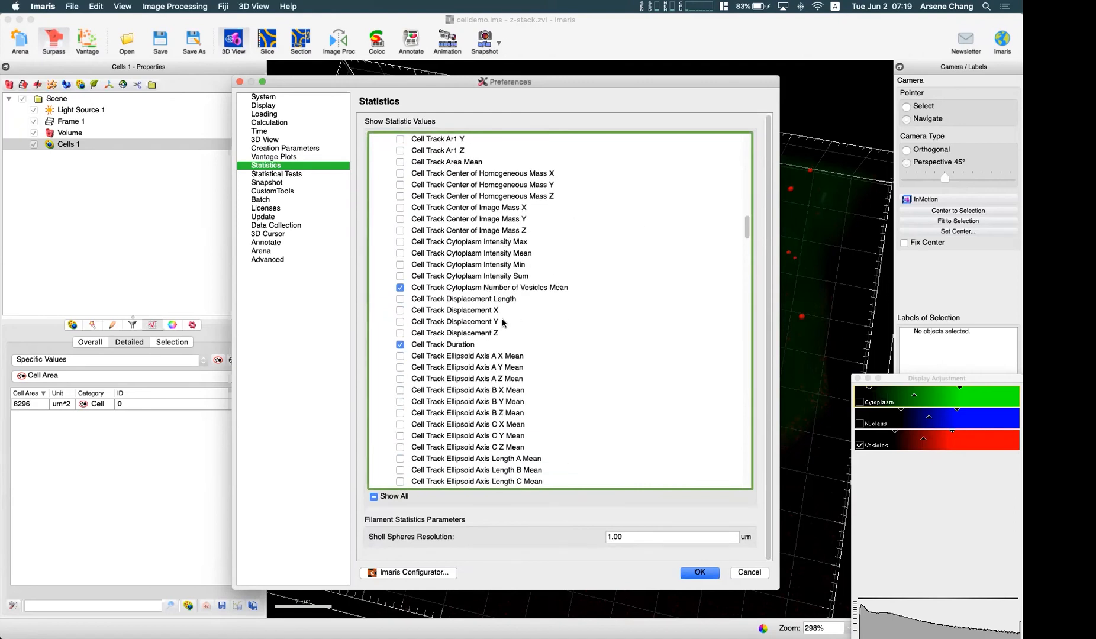
pyautogui.scroll(8, 489, 317)
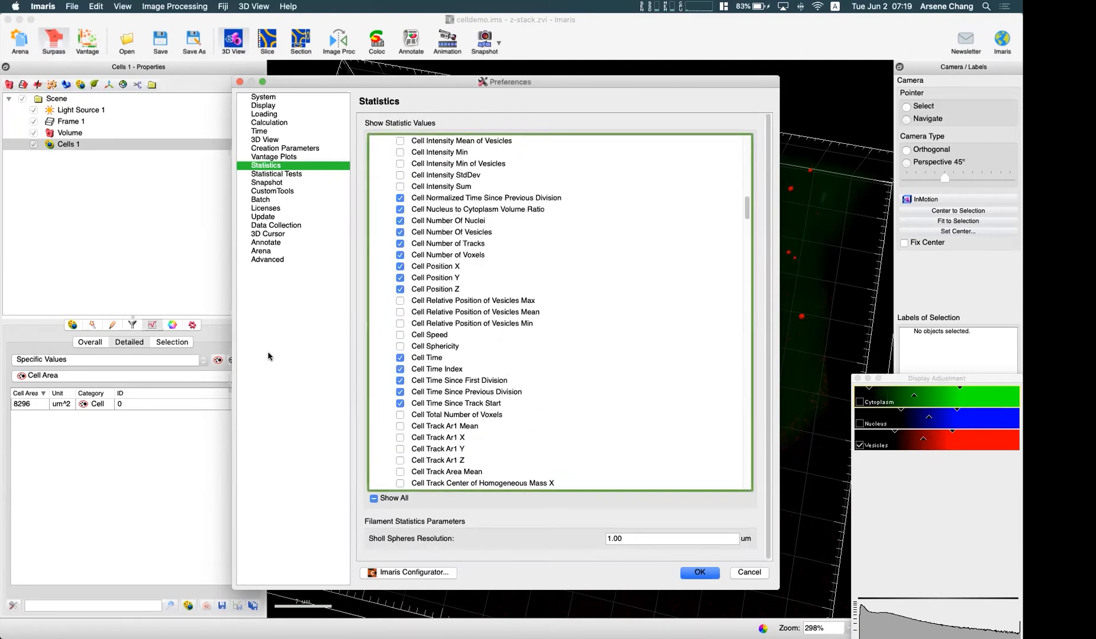
pyautogui.scroll(15, 546, 310)
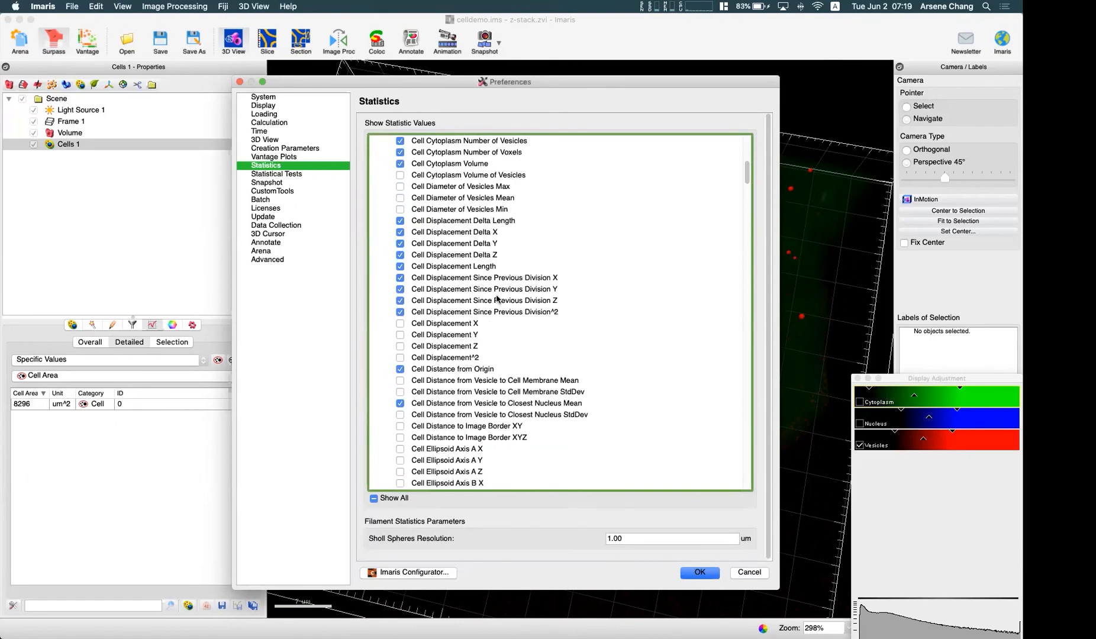
pyautogui.scroll(3, 469, 234)
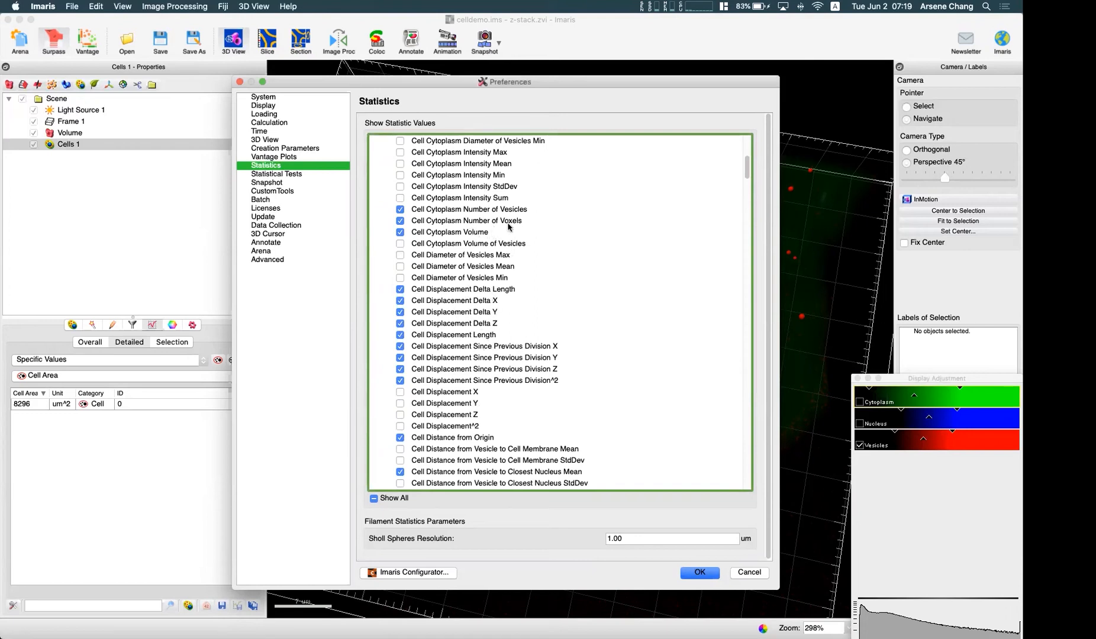
pyautogui.scroll(-10, 506, 229)
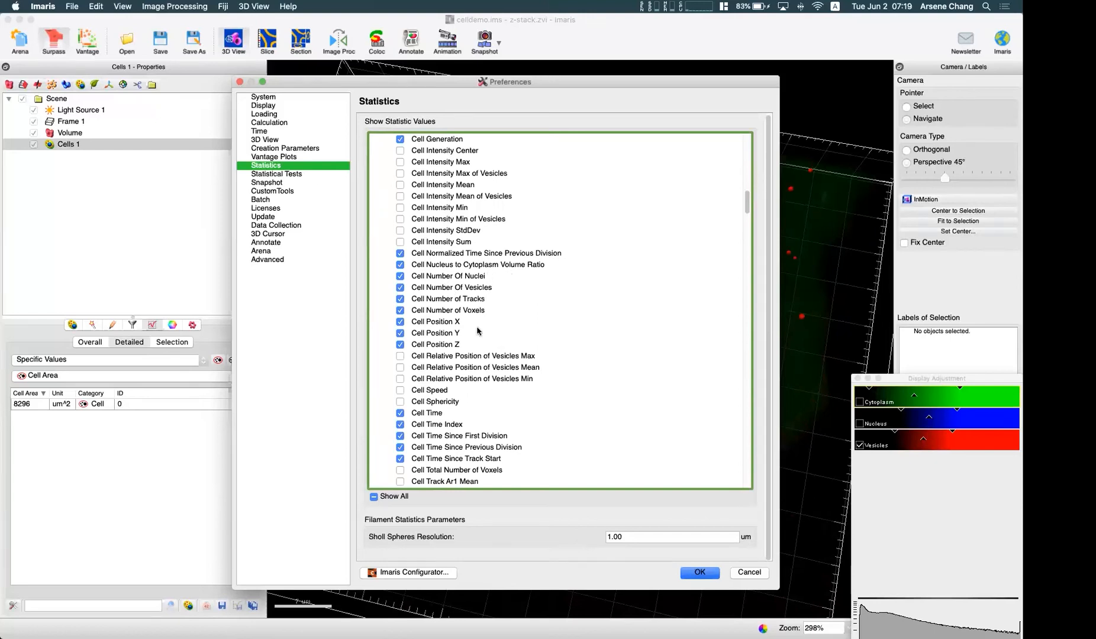
pyautogui.scroll(-5, 531, 329)
pyautogui.scroll(-20, 474, 275)
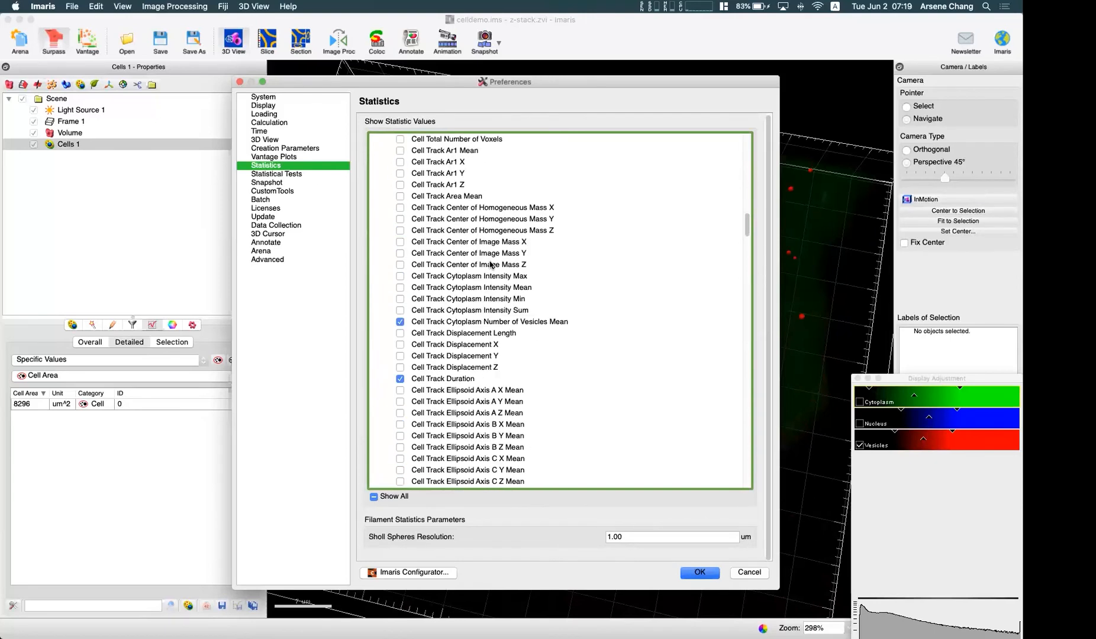
# Examine the selectable nucleus and vesicle values in the statistics preferences, and close the preferences without saving changes.
pyautogui.scroll(-8, 490, 264)
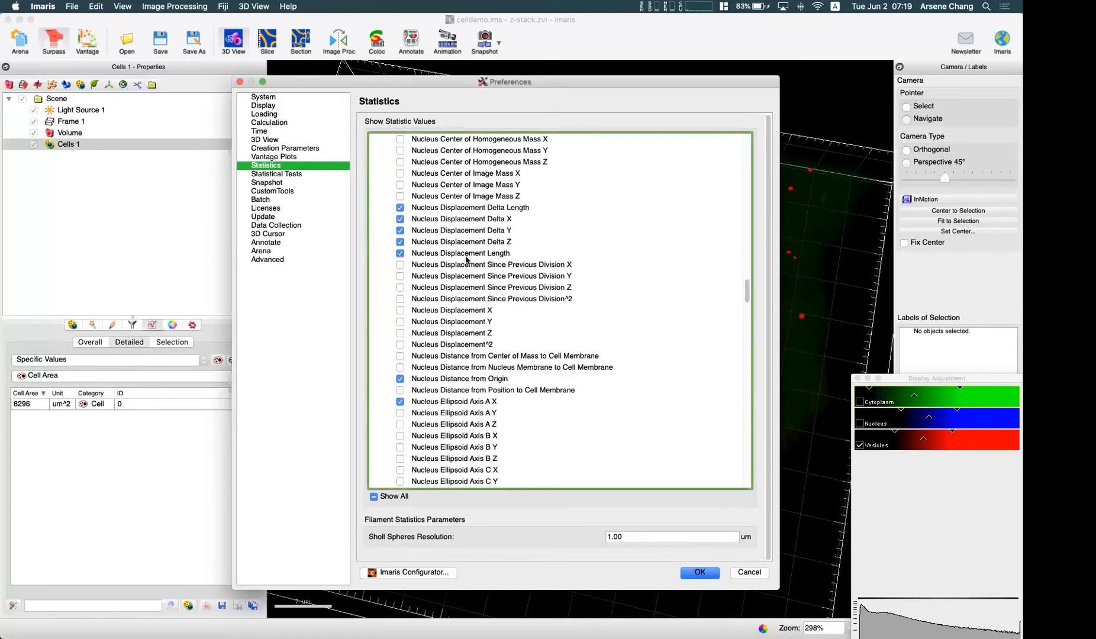
pyautogui.scroll(-4, 472, 315)
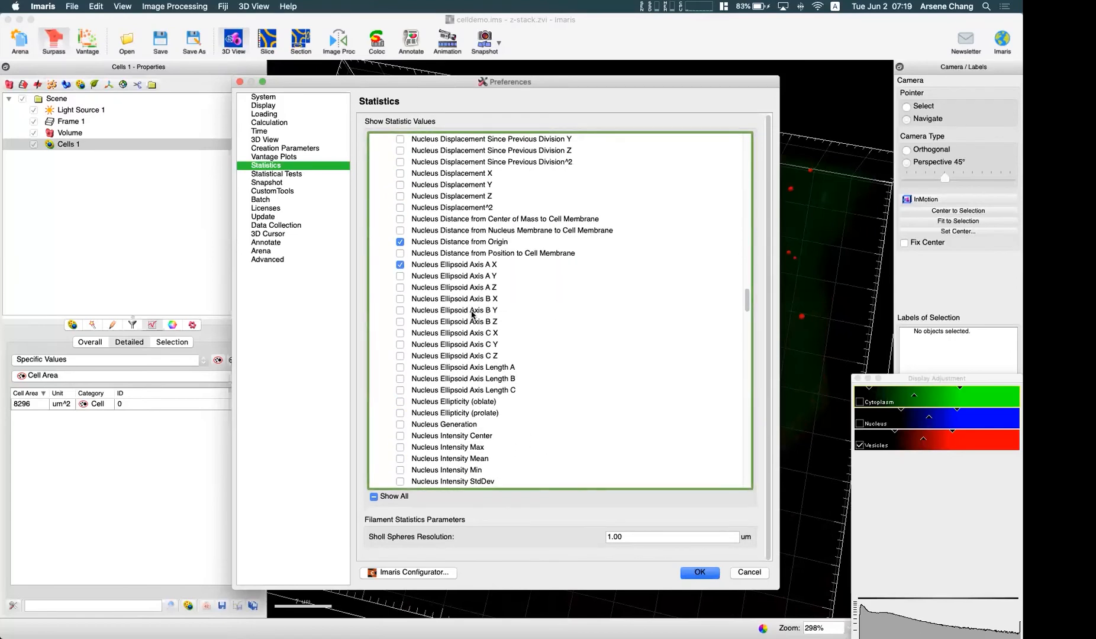
pyautogui.scroll(-20, 472, 314)
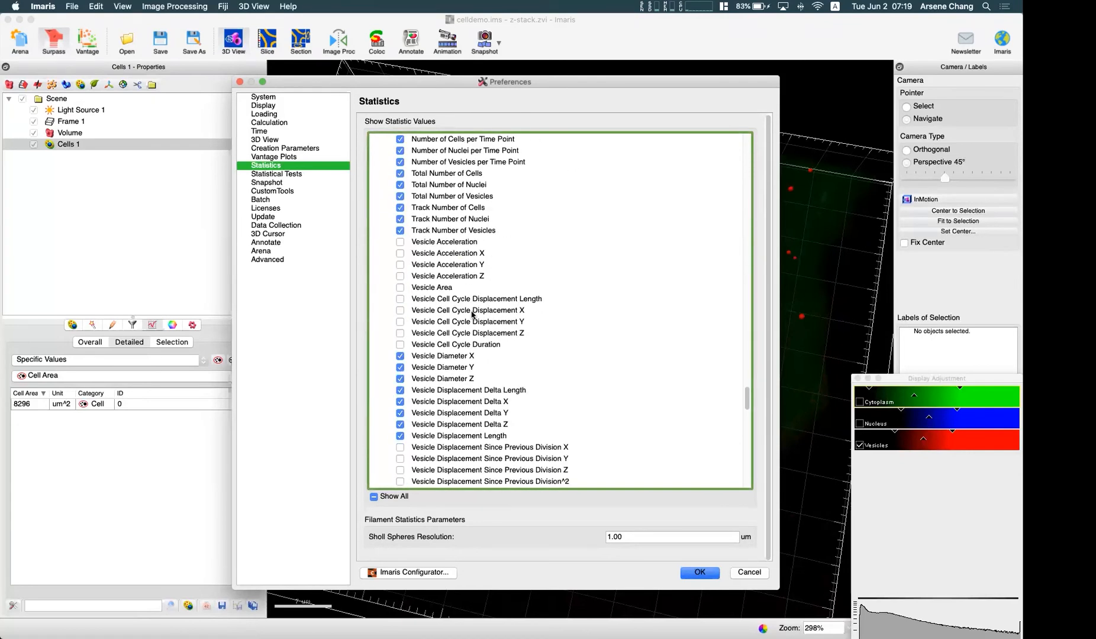
pyautogui.scroll(-1, 508, 323)
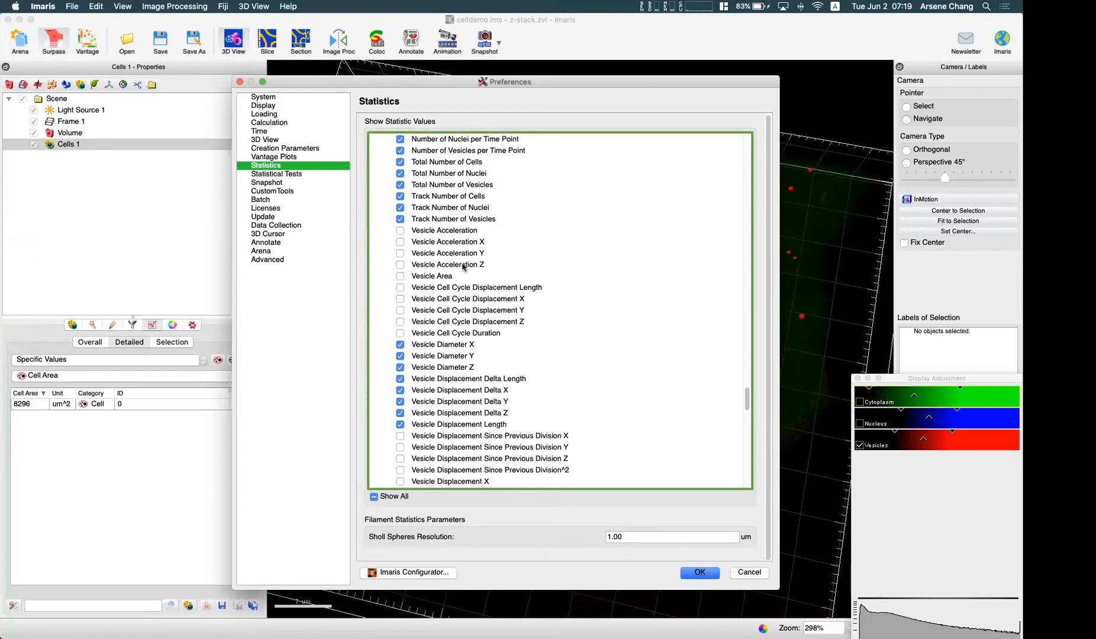
pyautogui.scroll(-7, 467, 284)
pyautogui.scroll(-2, 477, 331)
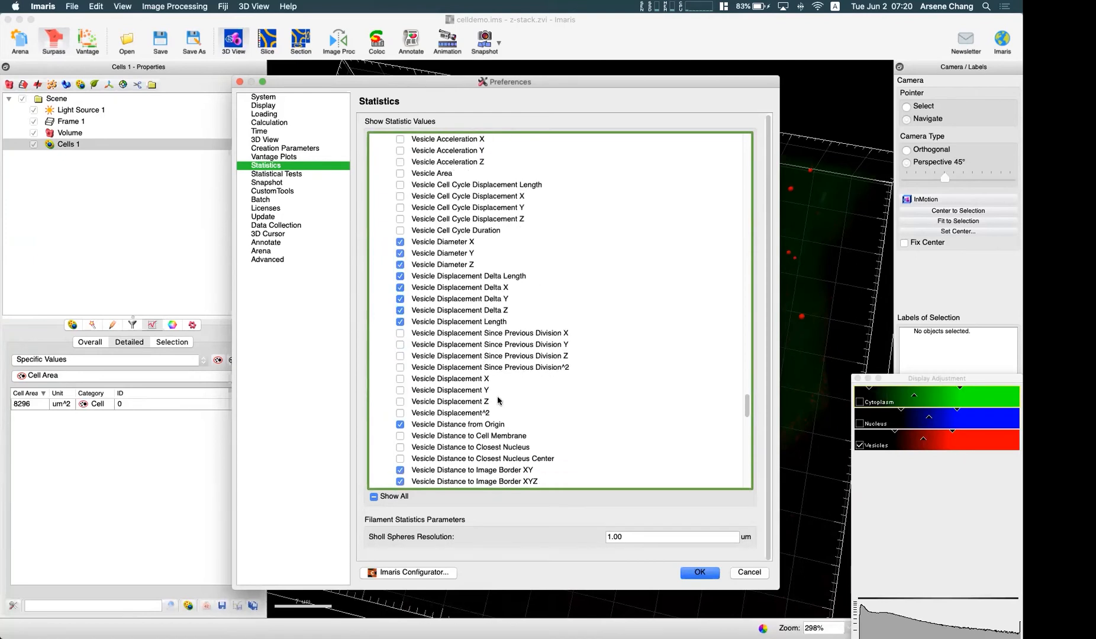
pyautogui.scroll(-6, 480, 361)
pyautogui.scroll(6, 447, 234)
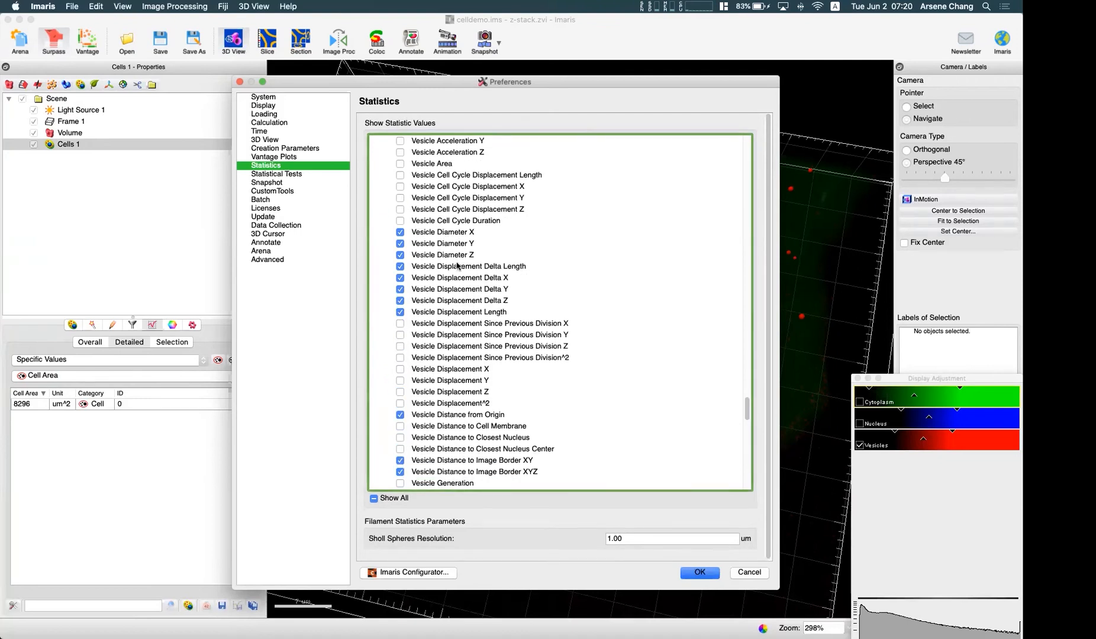
pyautogui.scroll(-2, 465, 335)
pyautogui.scroll(-8, 473, 364)
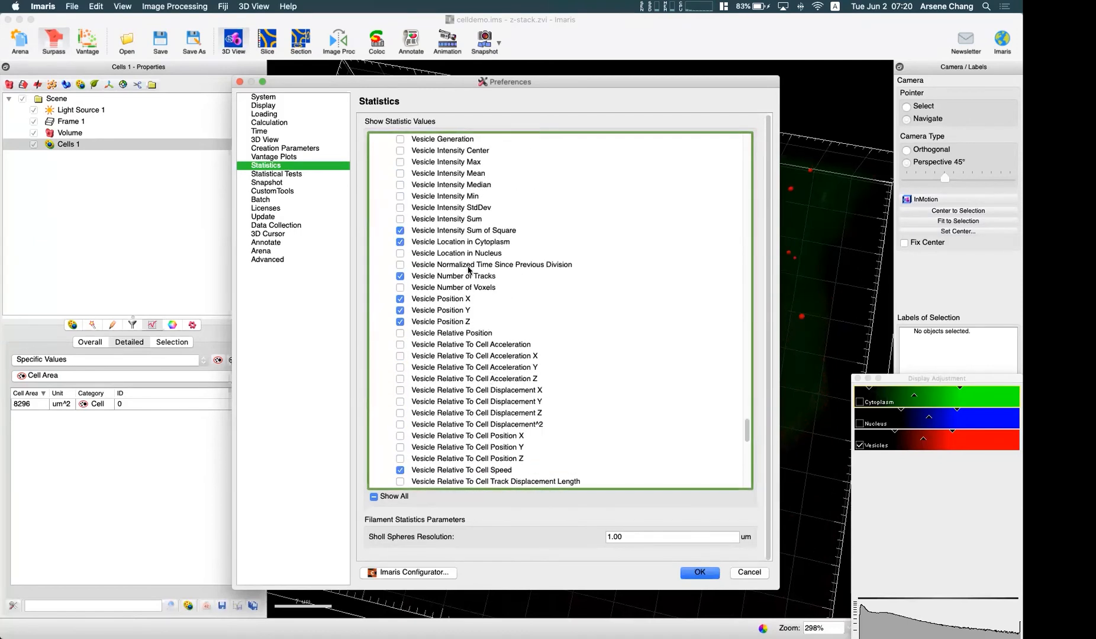
pyautogui.scroll(-6, 465, 363)
pyautogui.scroll(-3, 472, 269)
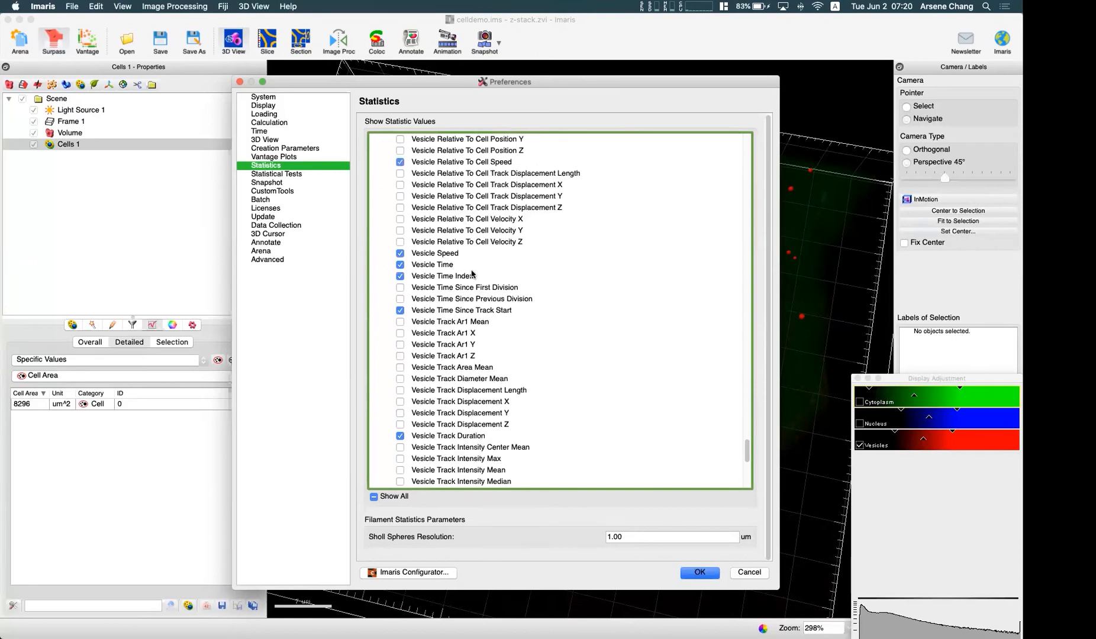
pyautogui.scroll(-5, 464, 327)
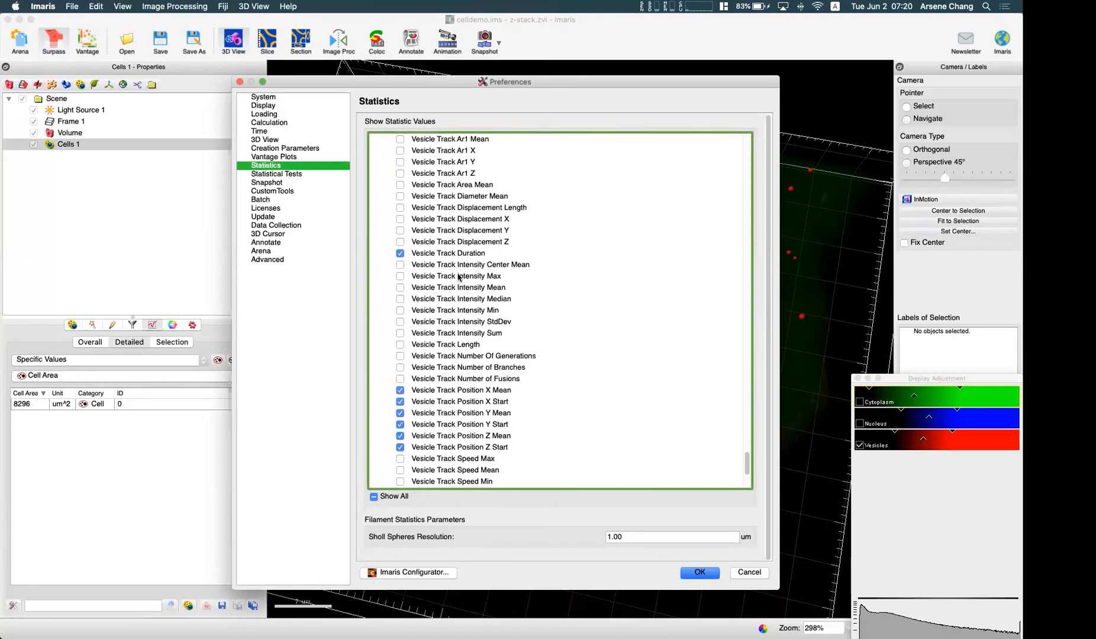
pyautogui.scroll(-5, 517, 439)
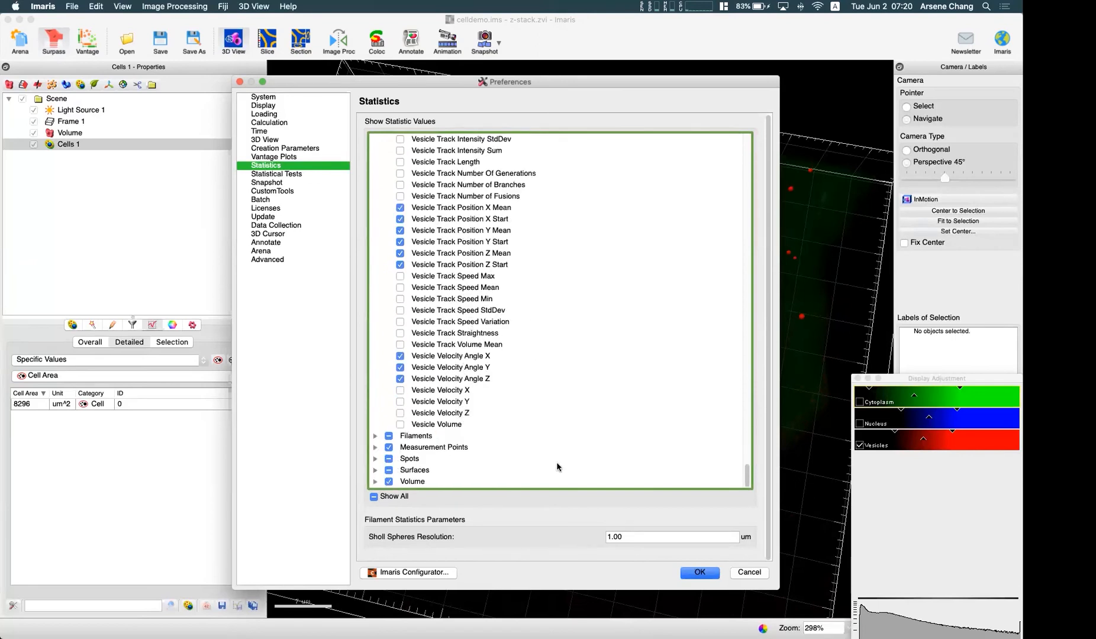
pyautogui.click(747, 572)
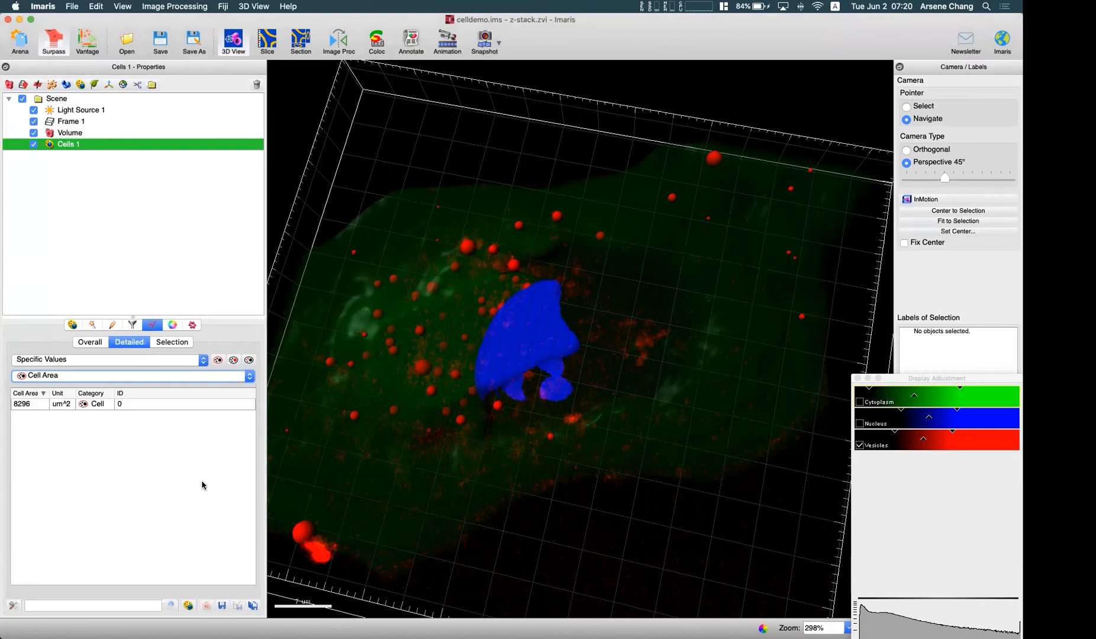
# Recheck the detailed statistics variables available for the Cells object, keeping Cell Area, and inspect the cell in the 3D view.
pyautogui.click(124, 377)
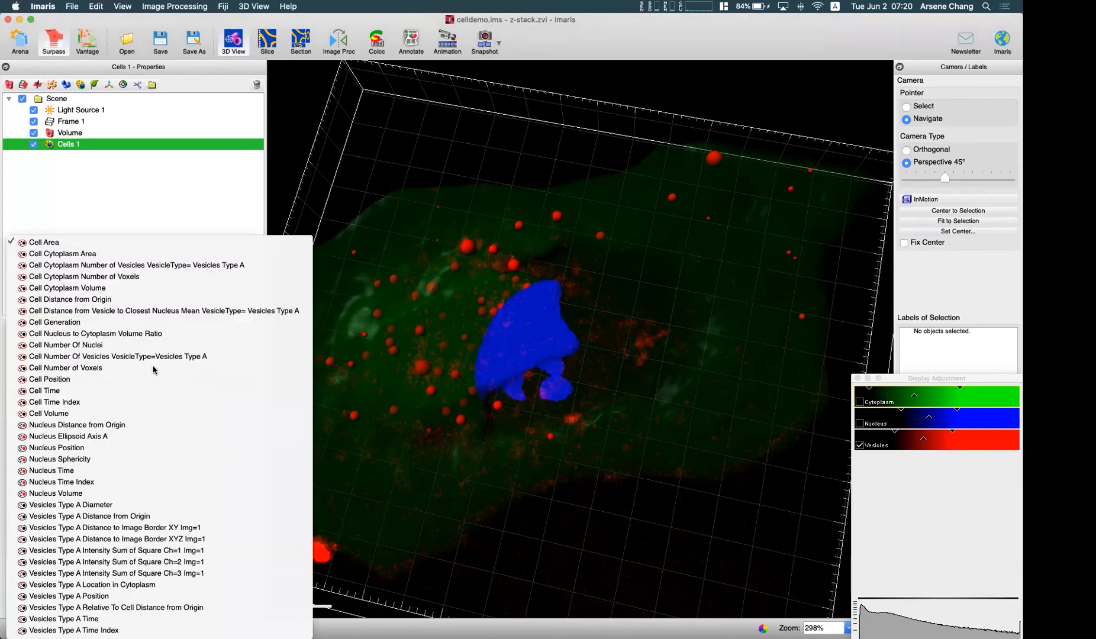
pyautogui.click(159, 196)
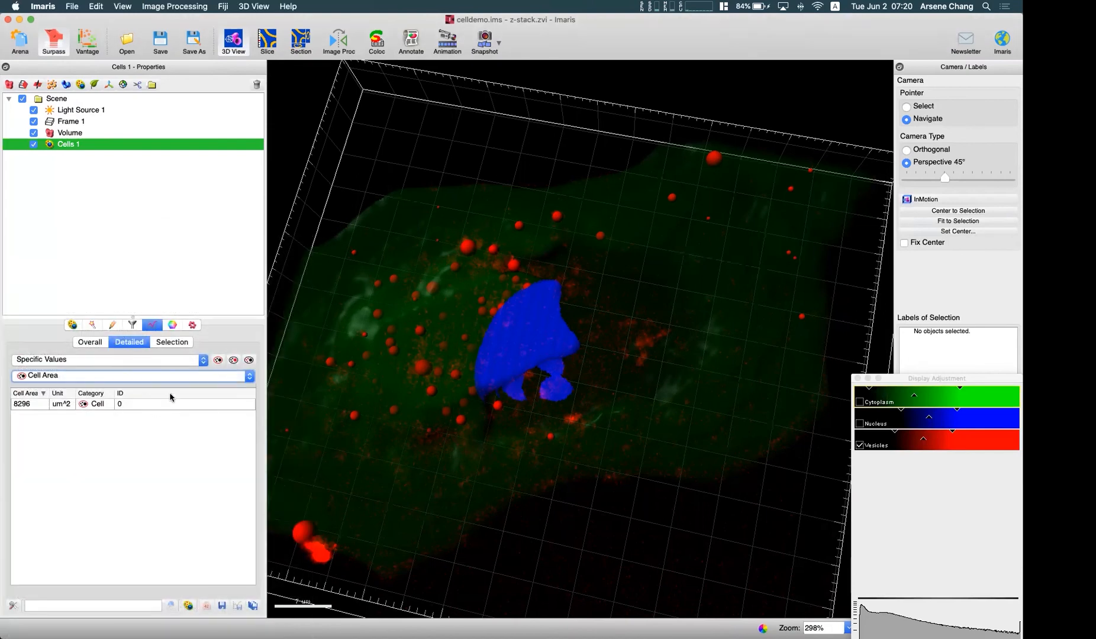
pyautogui.moveTo(482, 394); pyautogui.dragTo(481, 420)
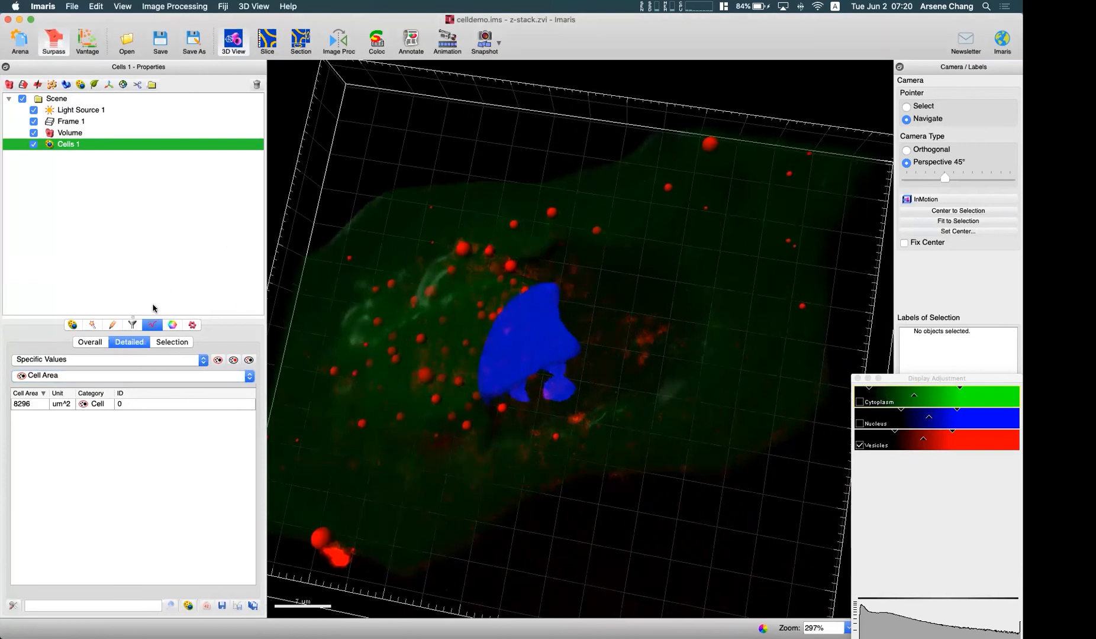
# Review the Cells object's filter options and its editing options for exporting cells, nuclei and vesicles.
pyautogui.click(131, 325)
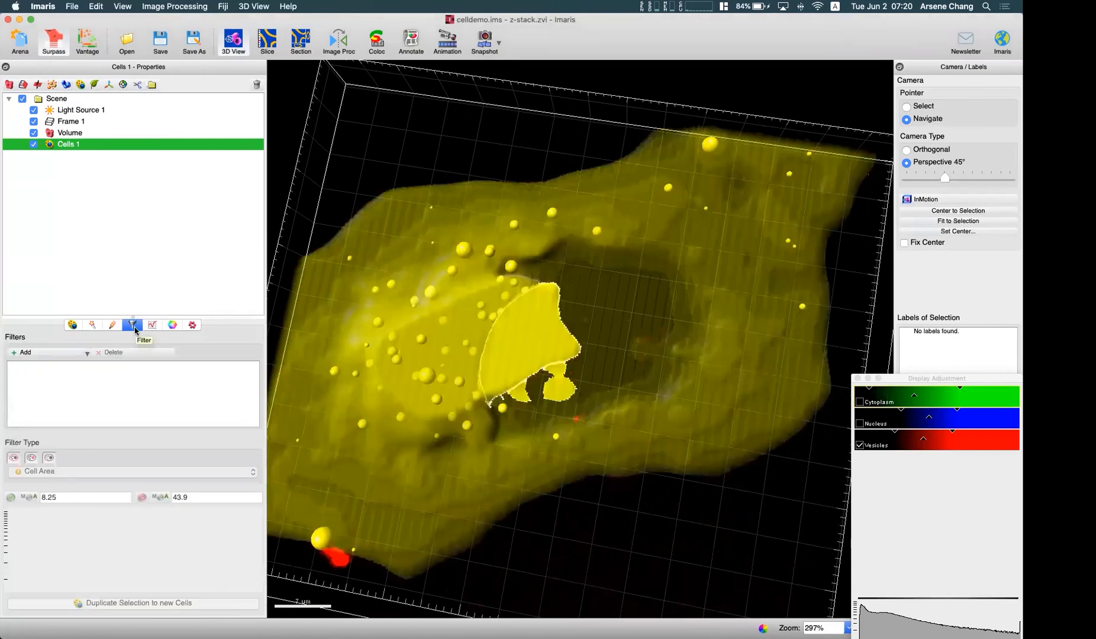
pyautogui.moveTo(374, 340); pyautogui.dragTo(395, 330)
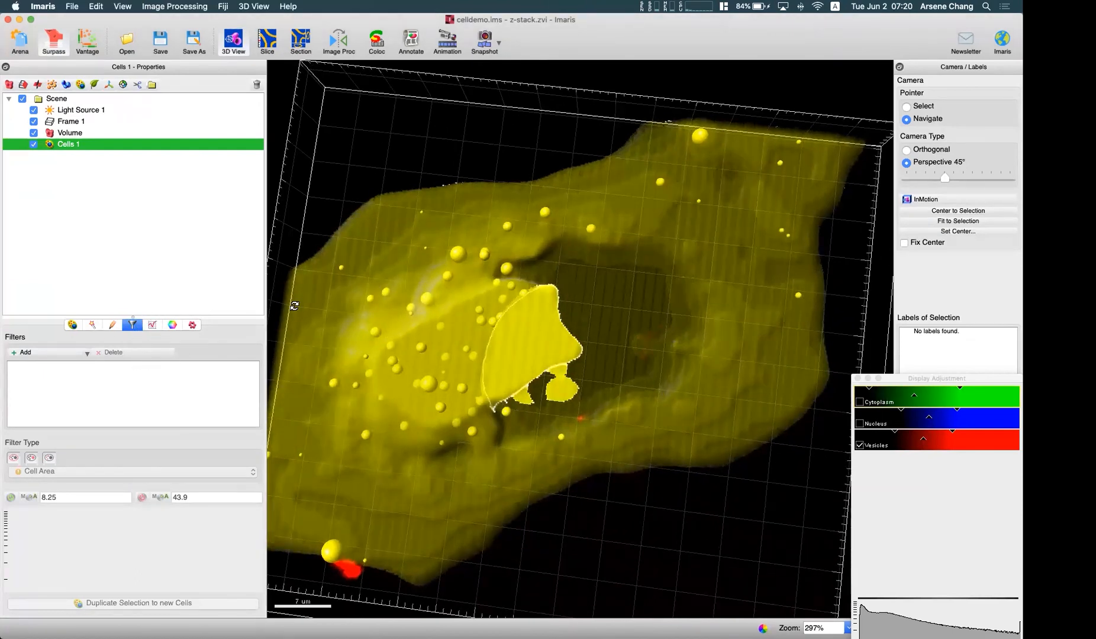
pyautogui.click(112, 325)
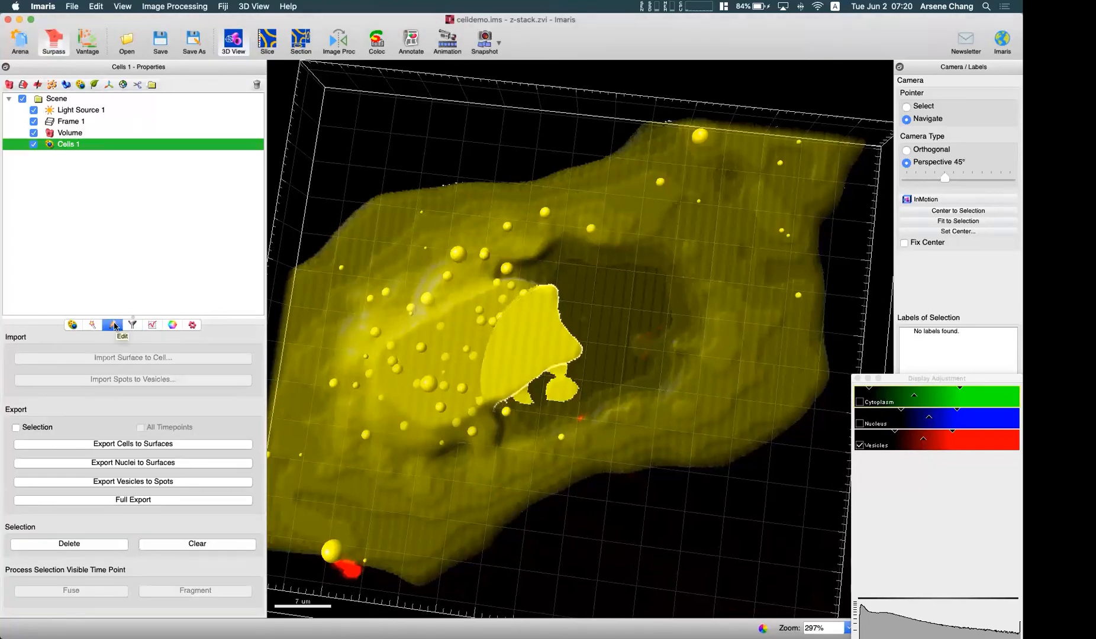
pyautogui.moveTo(338, 323); pyautogui.dragTo(435, 350)
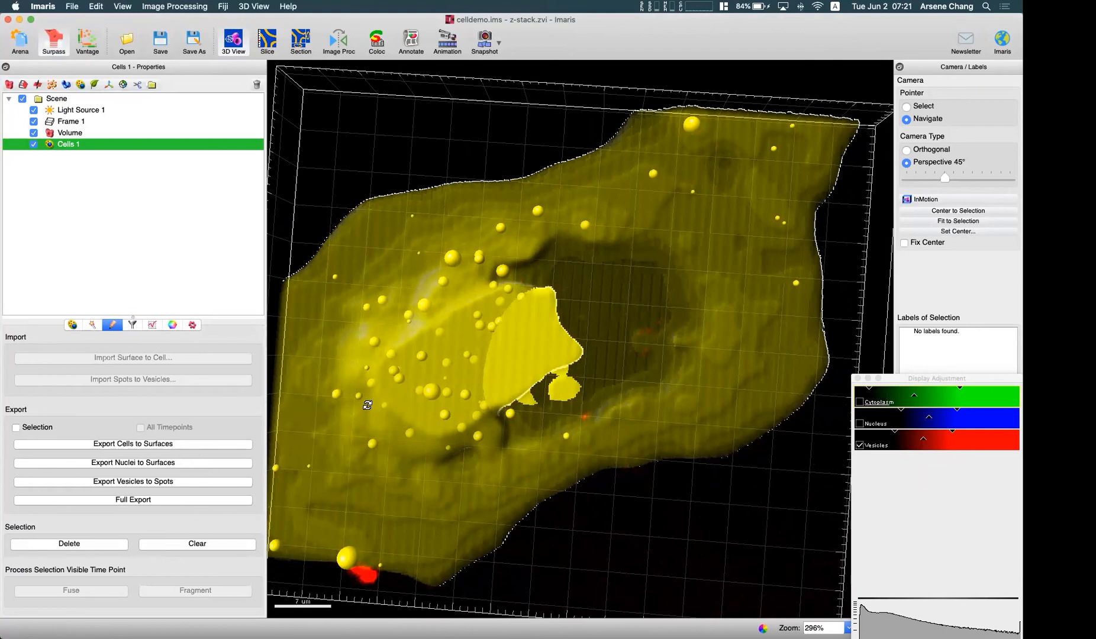
pyautogui.moveTo(416, 408); pyautogui.dragTo(410, 409)
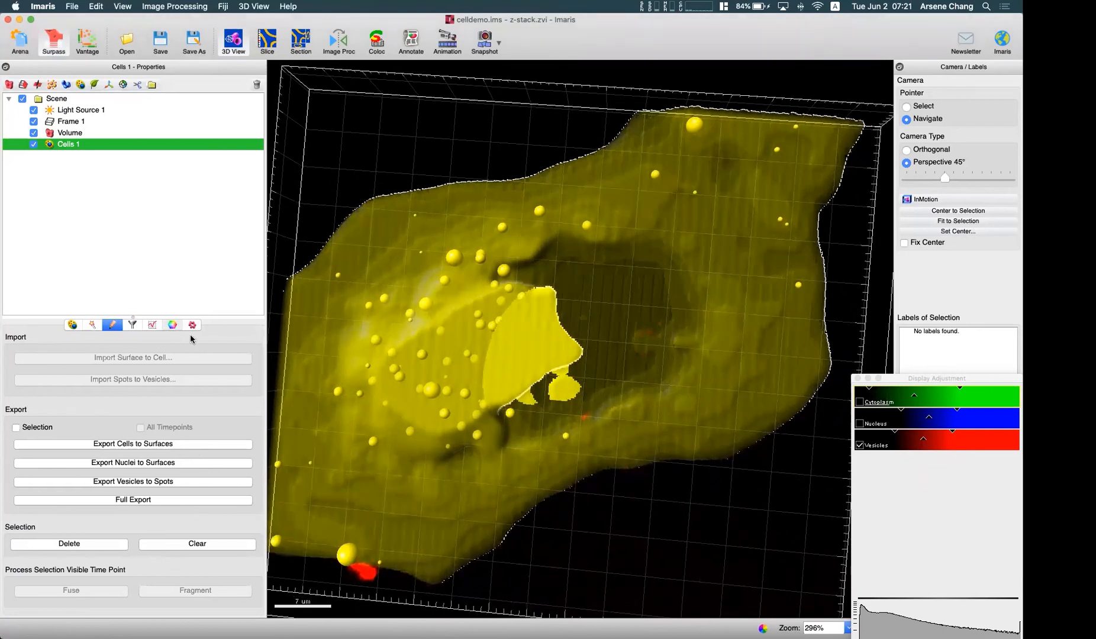
# Display the Cells object's color settings and inspect the colored cell from a tilted angle in navigation mode.
pyautogui.click(172, 324)
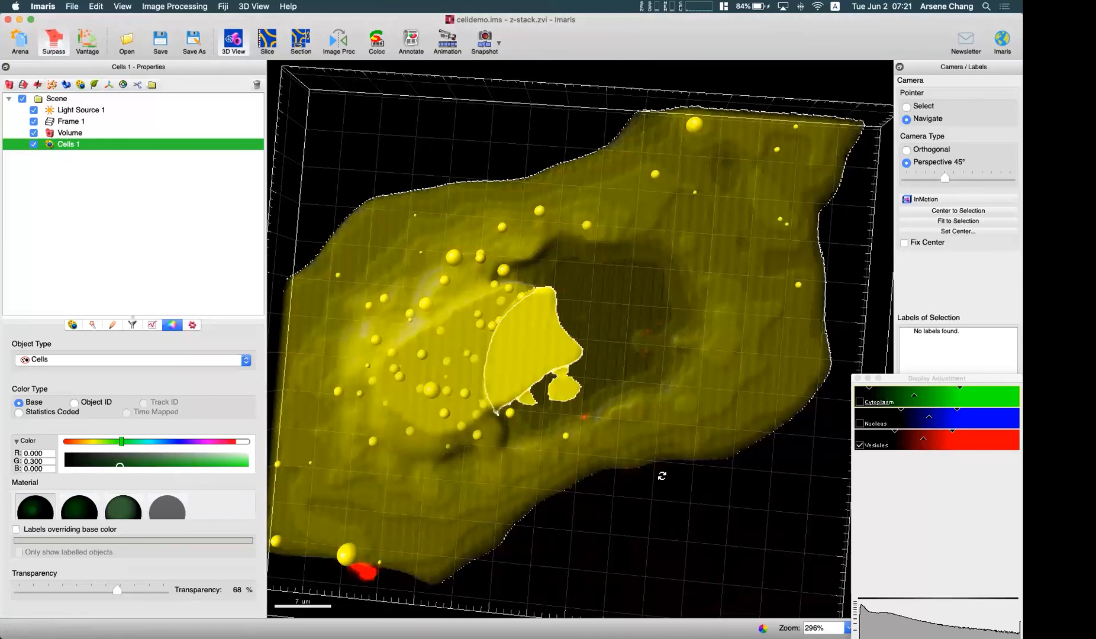
pyautogui.press('Escape')
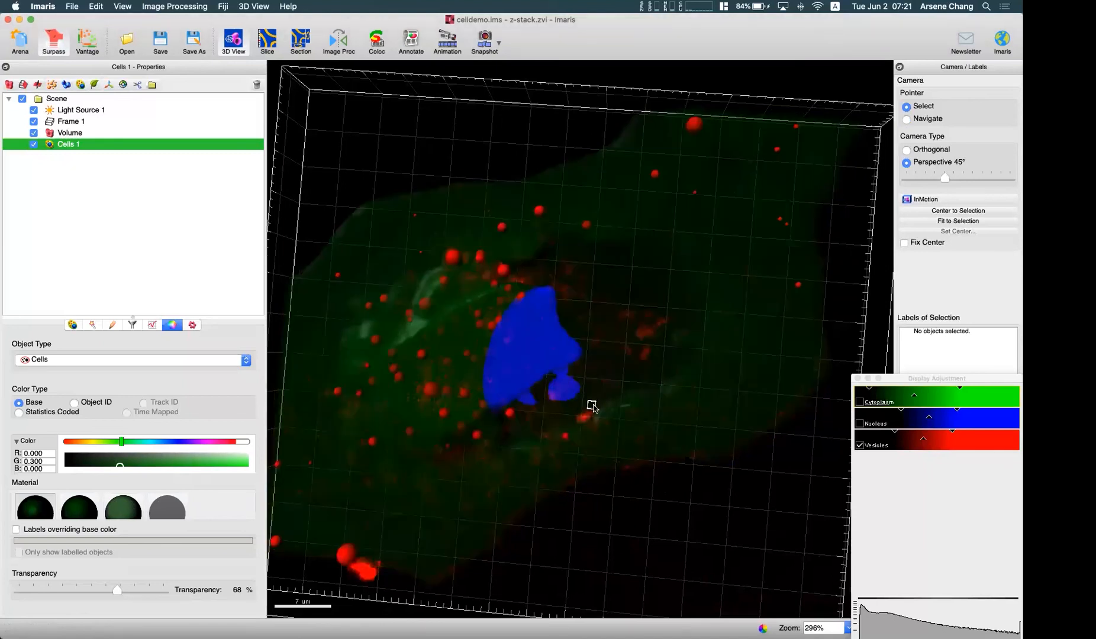
pyautogui.press('Escape')
pyautogui.moveTo(600, 426); pyautogui.dragTo(503, 337)
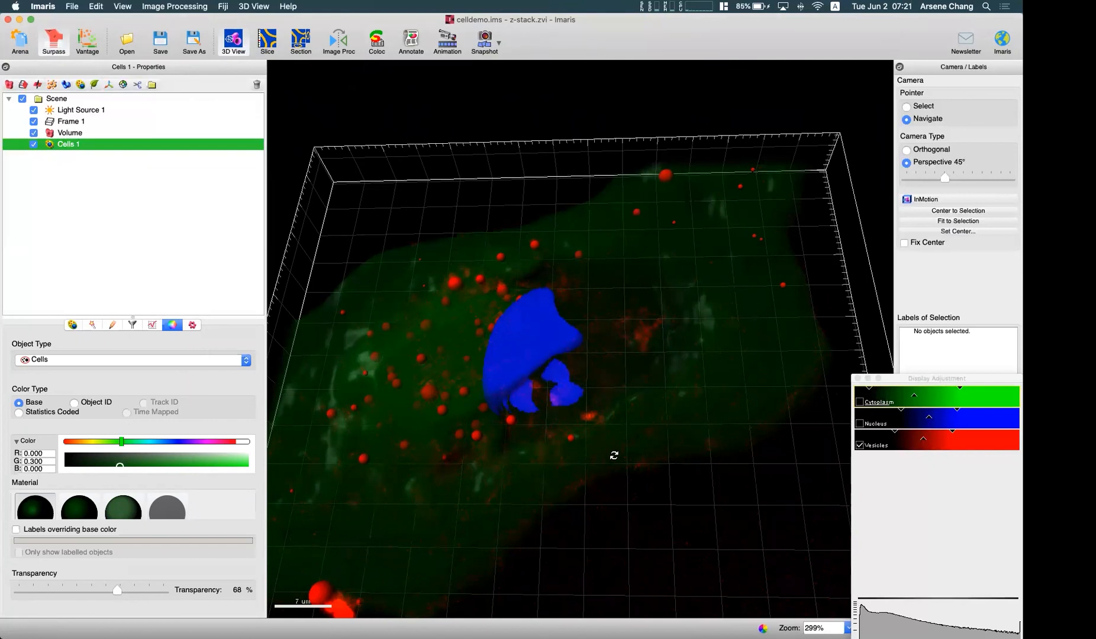
# Export the cells and the nuclei of the Cells 1 object to separate surfaces.
pyautogui.click(111, 326)
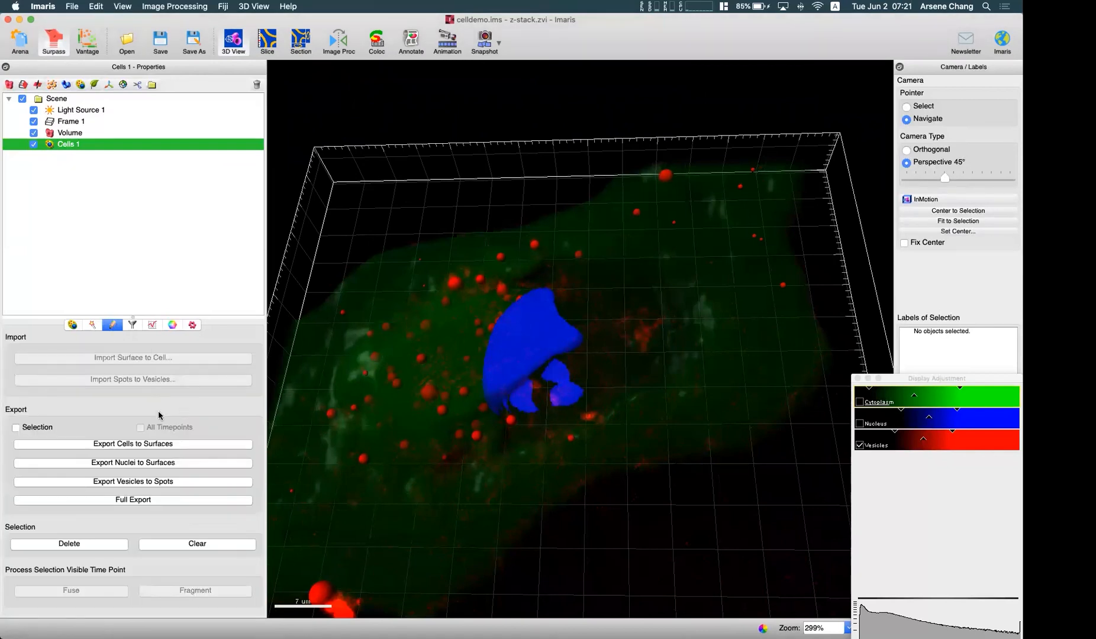
pyautogui.click(164, 444)
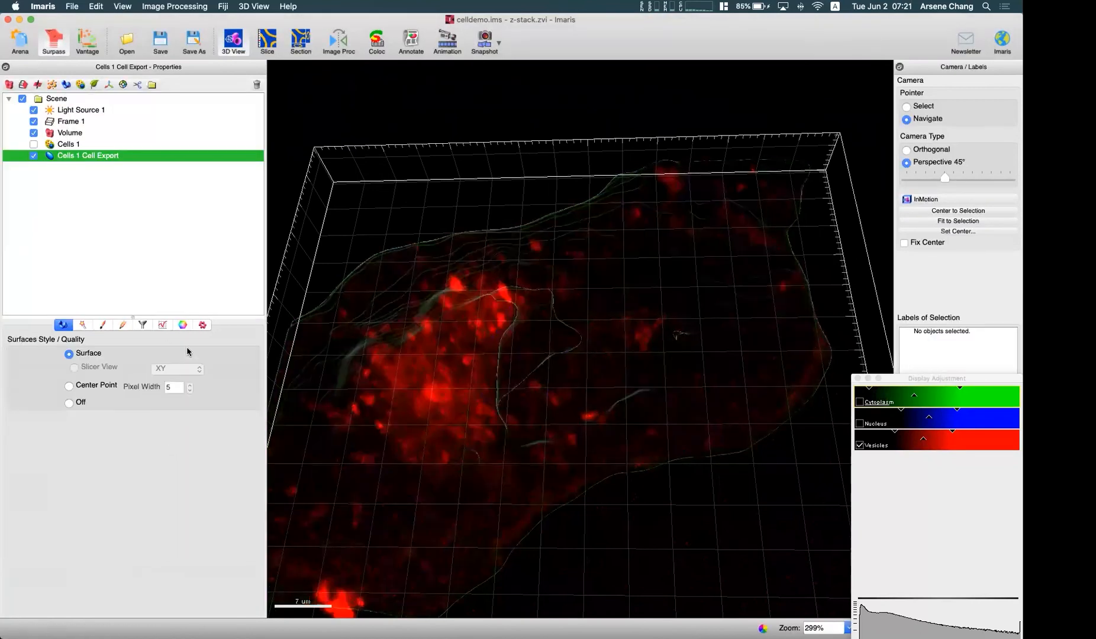
pyautogui.click(86, 145)
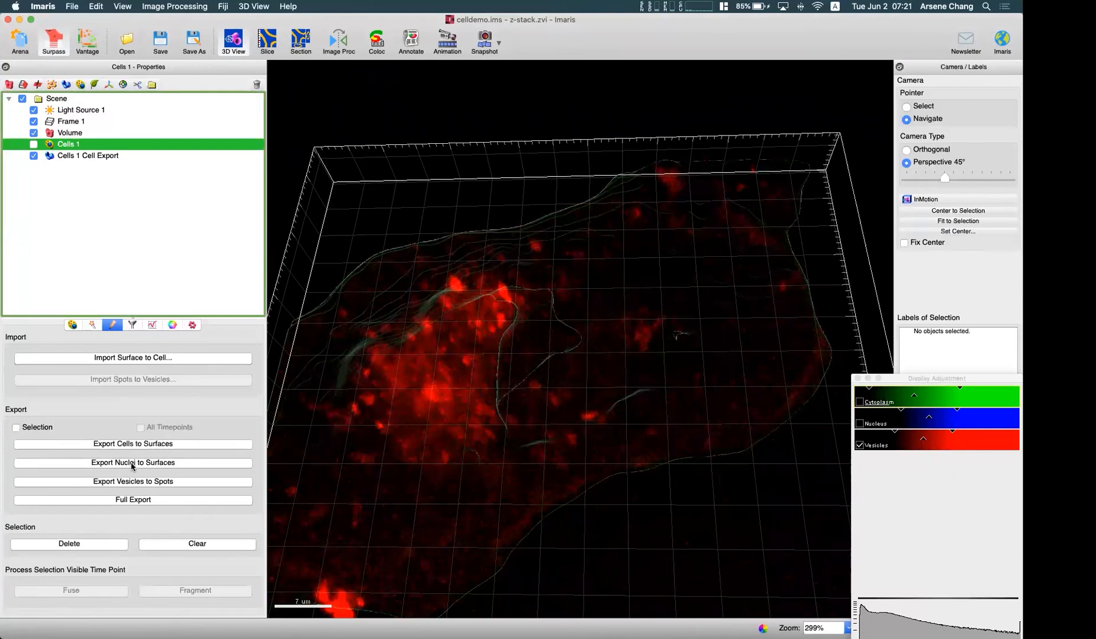
pyautogui.click(133, 463)
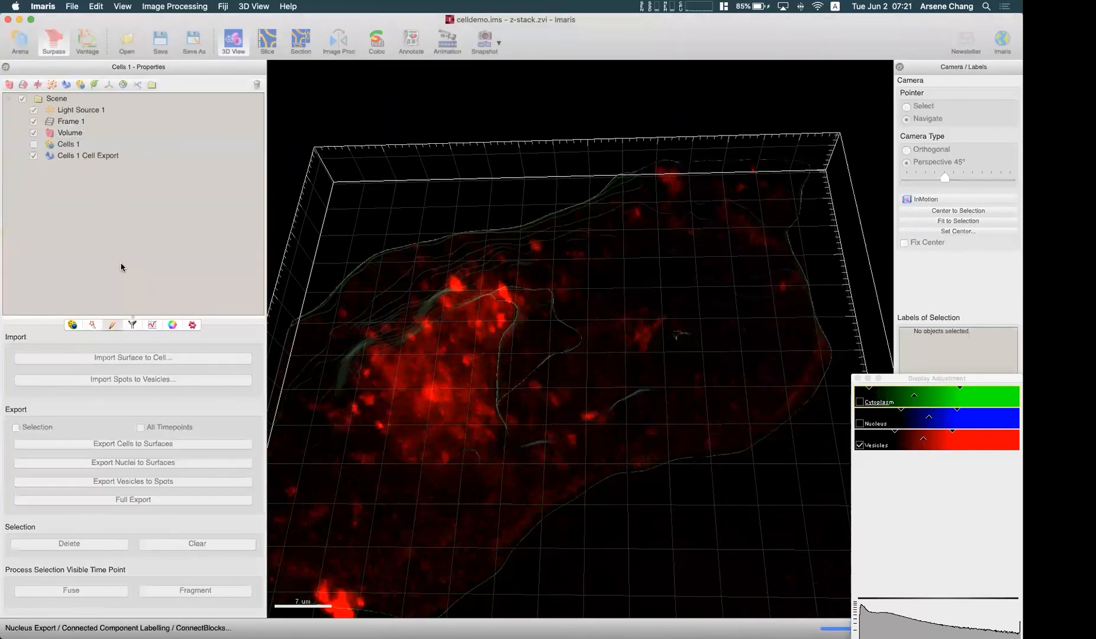
# Hide the exported cell surface, show Cells 1, and turn off its cell and nucleus display.
pyautogui.click(34, 155)
pyautogui.click(34, 144)
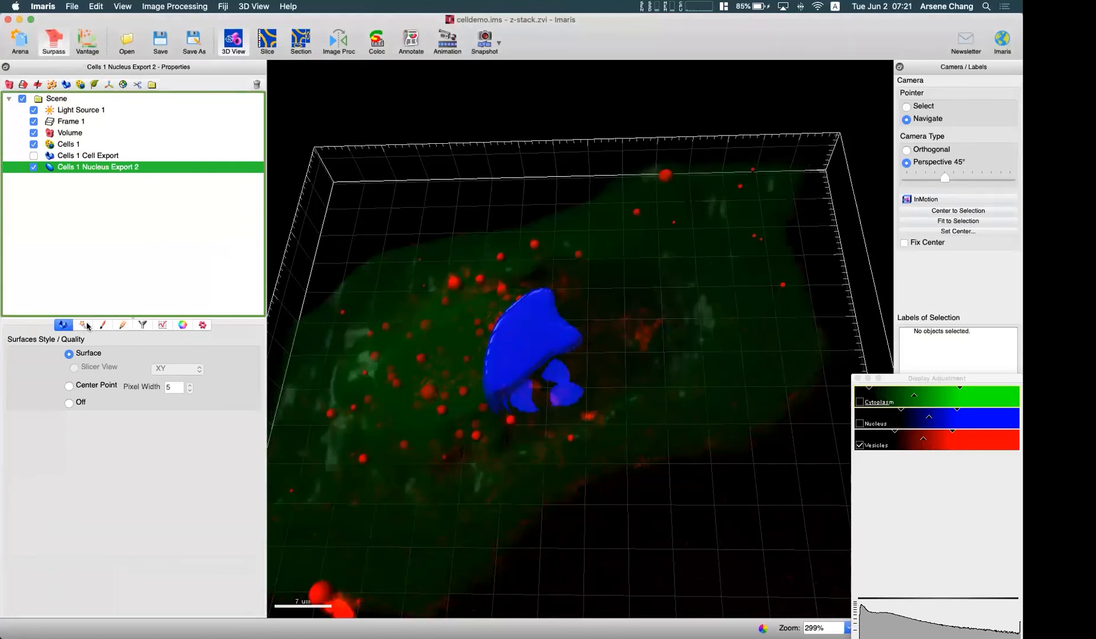
pyautogui.click(68, 145)
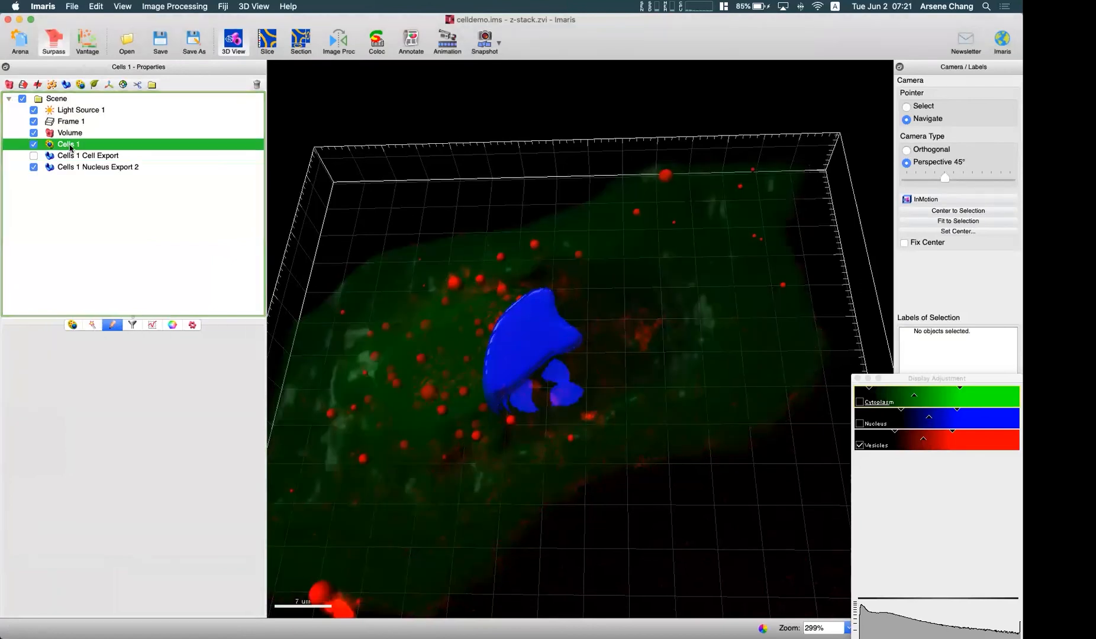
pyautogui.click(72, 323)
pyautogui.click(22, 397)
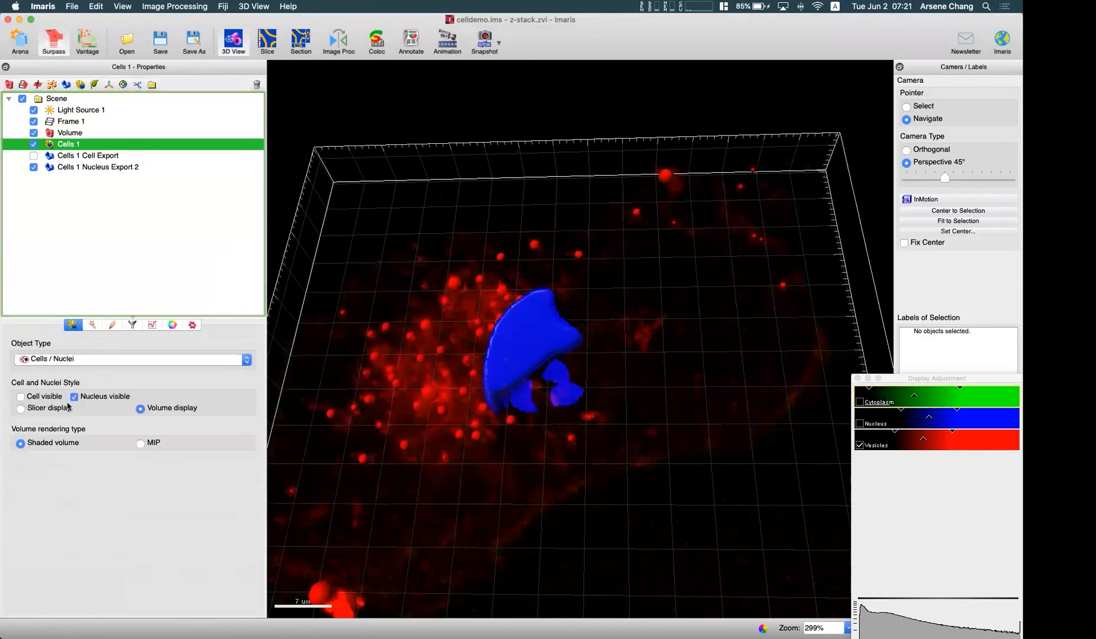
pyautogui.click(74, 398)
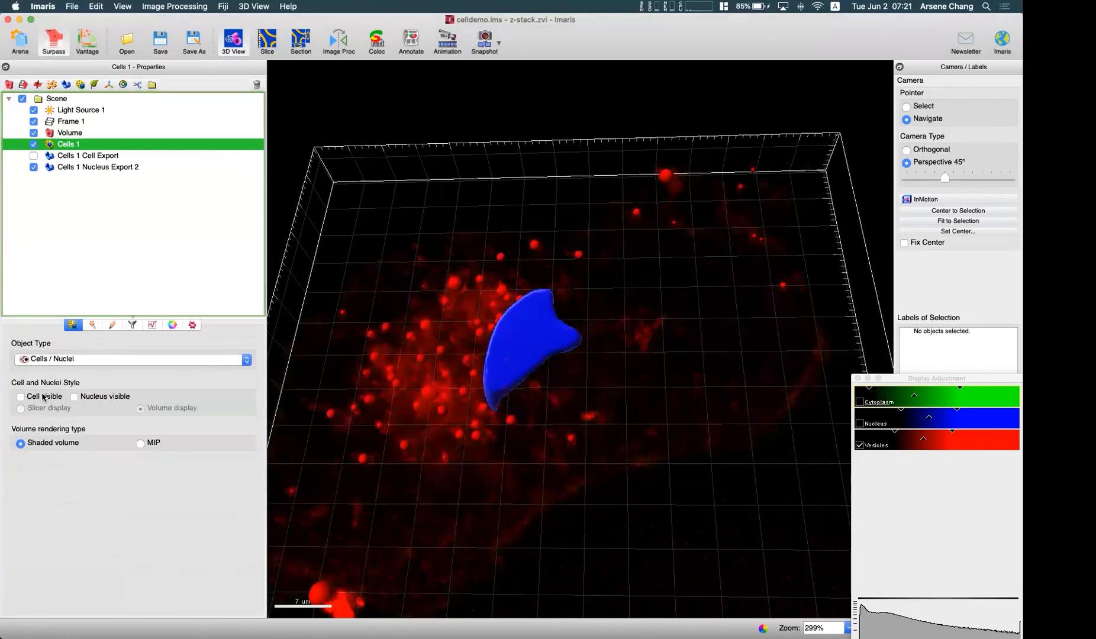
pyautogui.moveTo(384, 379); pyautogui.dragTo(391, 397)
# Show the Cells 1 Cell Export surface and apply the Transparent 3 - Glass material to it.
pyautogui.click(77, 158)
pyautogui.click(63, 146)
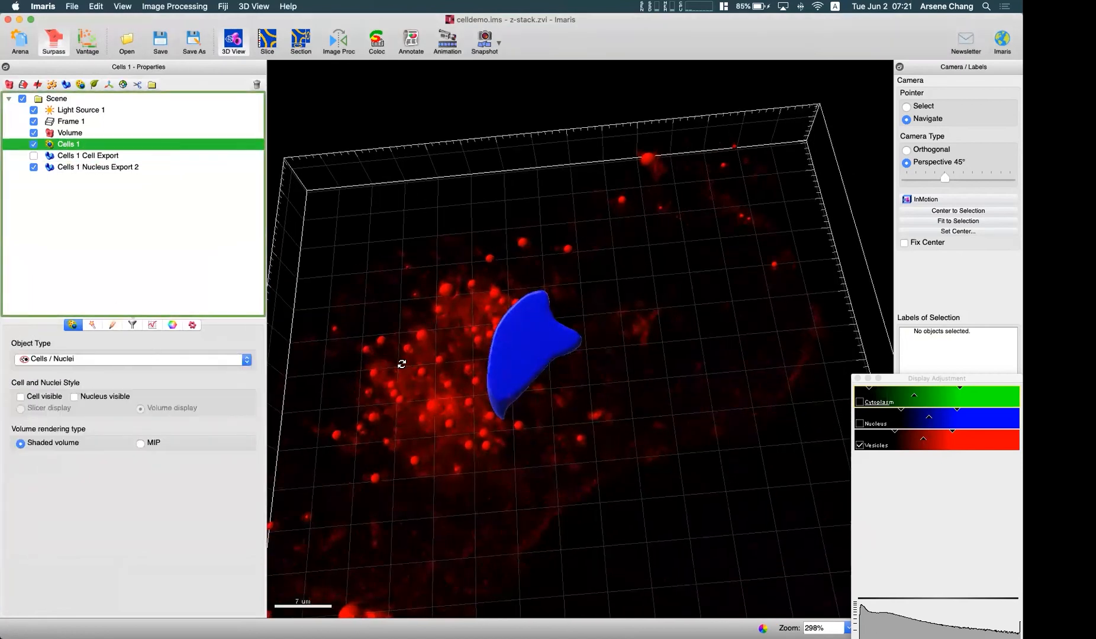
pyautogui.click(83, 158)
pyautogui.click(34, 156)
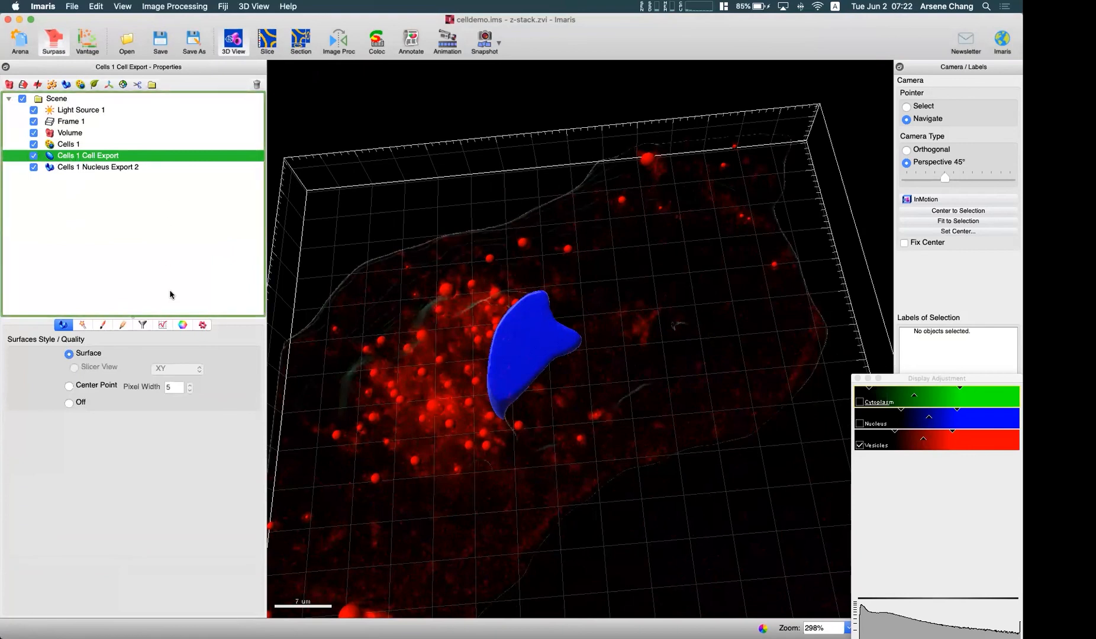
pyautogui.click(183, 324)
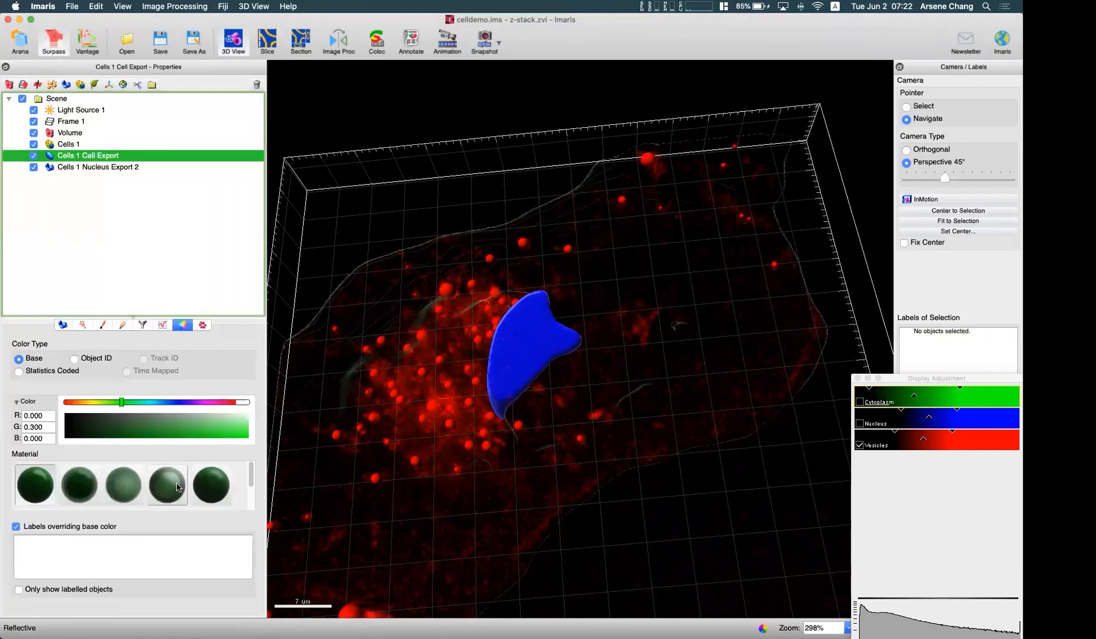
pyautogui.scroll(-2, 178, 487)
pyautogui.click(208, 485)
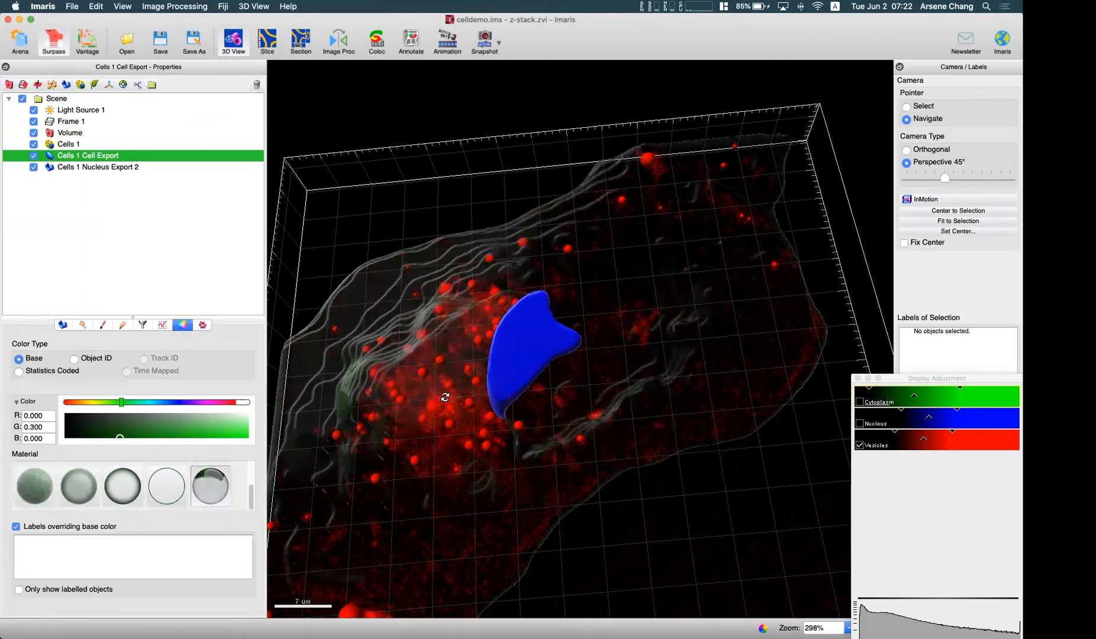
# Brighten the exported cell surface's green to RGB 0.213, 0.851, 0.213 and hide the Volume.
pyautogui.moveTo(445, 397); pyautogui.dragTo(436, 378)
pyautogui.moveTo(121, 438)
pyautogui.mouseDown()
pyautogui.moveTo(233, 432)
pyautogui.moveTo(221, 432)
pyautogui.mouseUp()
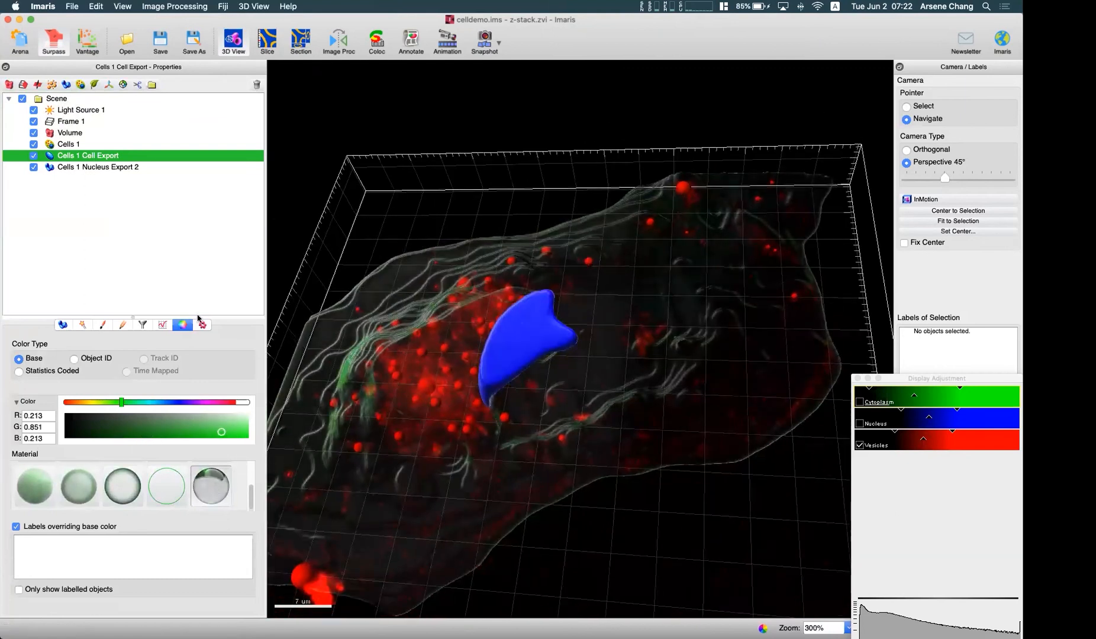
pyautogui.click(33, 134)
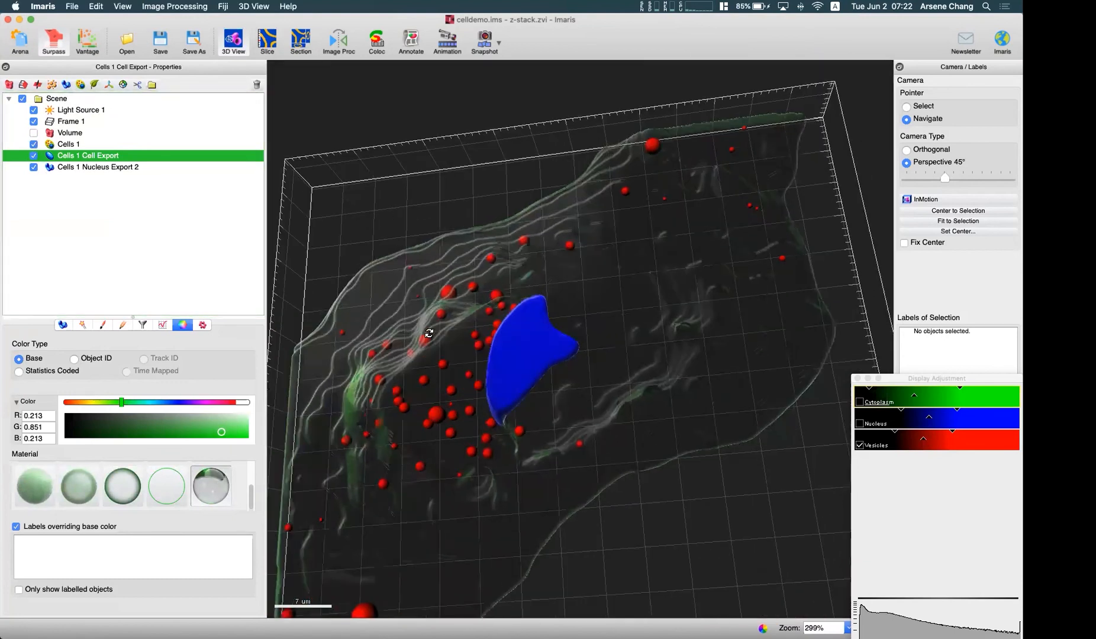
# Apply the Transparent 3 - Glass material to the Cells 1 Nucleus Export 2 surface and inspect the transparent cell in 3D.
pyautogui.click(118, 167)
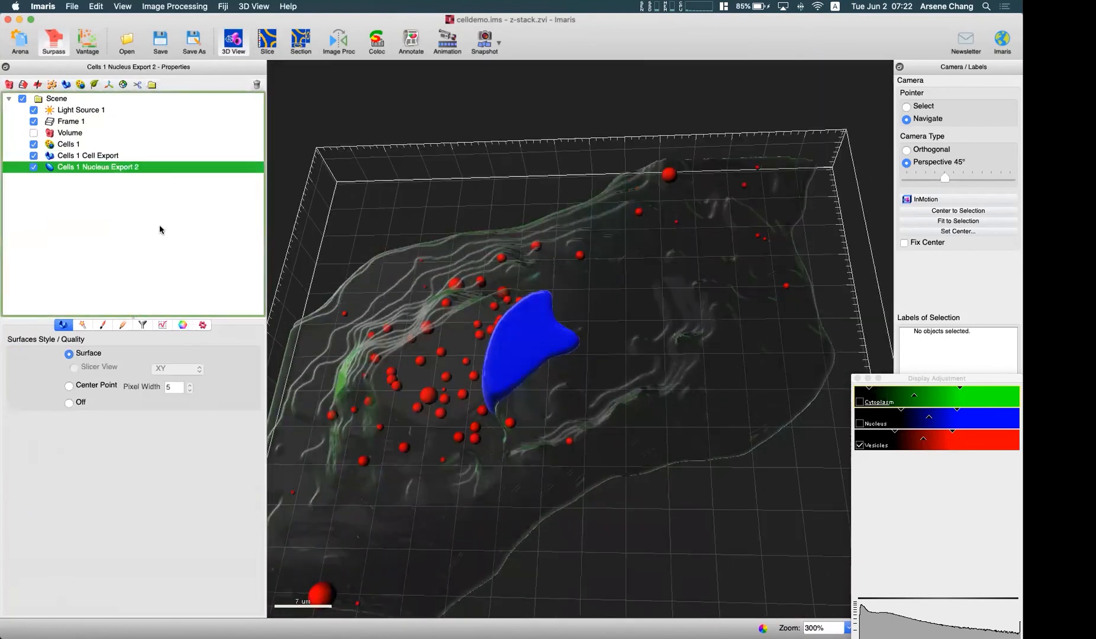
pyautogui.click(182, 325)
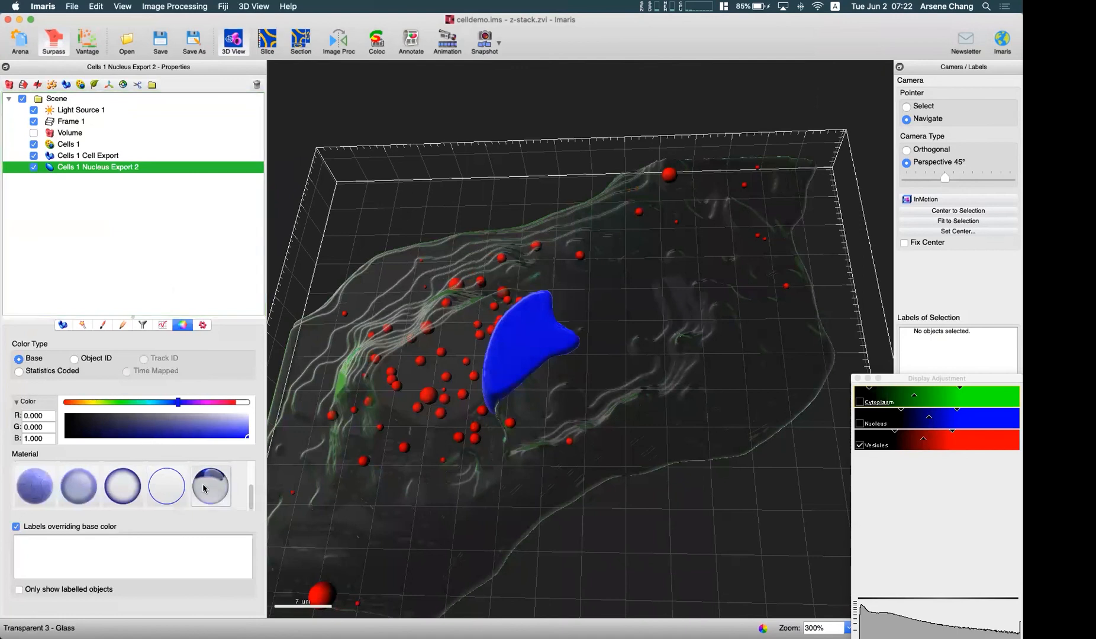
pyautogui.click(204, 489)
pyautogui.moveTo(509, 465)
pyautogui.mouseDown()
pyautogui.moveTo(560, 369)
pyautogui.moveTo(507, 456)
pyautogui.moveTo(512, 480)
pyautogui.mouseUp()
pyautogui.scroll(-5, 513, 450)
pyautogui.moveTo(613, 514); pyautogui.dragTo(611, 465)
pyautogui.scroll(5, 523, 413)
pyautogui.scroll(-4, 503, 413)
pyautogui.moveTo(502, 415); pyautogui.dragTo(387, 141)
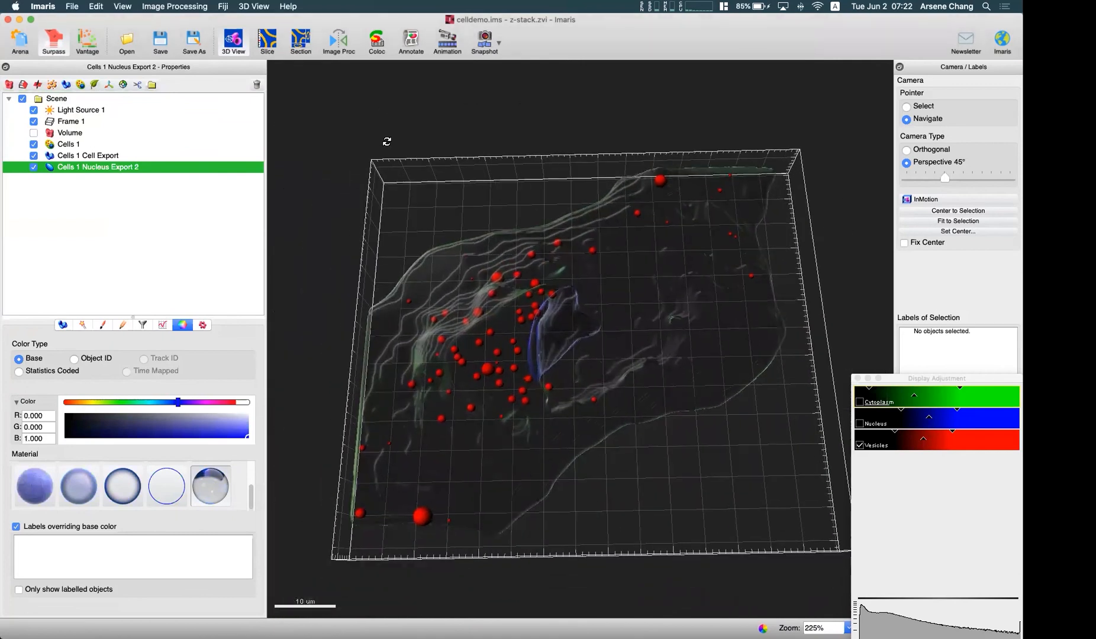
# Review the Cells 1 object's detailed Cell Area statistics and inspect the transparent cell from another angle.
pyautogui.click(68, 144)
pyautogui.click(152, 325)
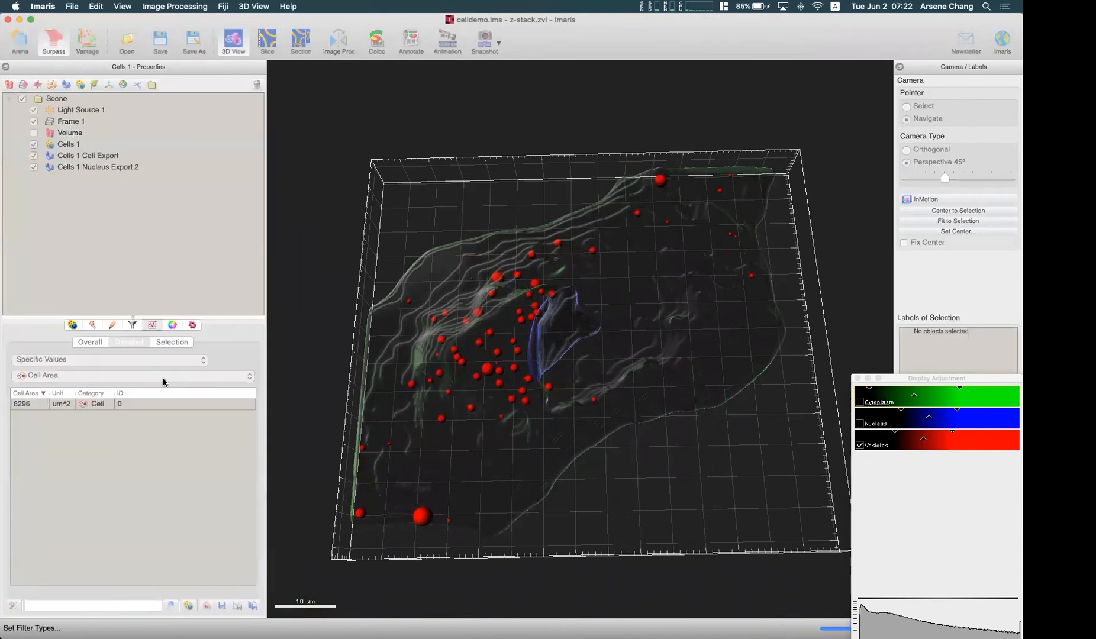
pyautogui.click(97, 169)
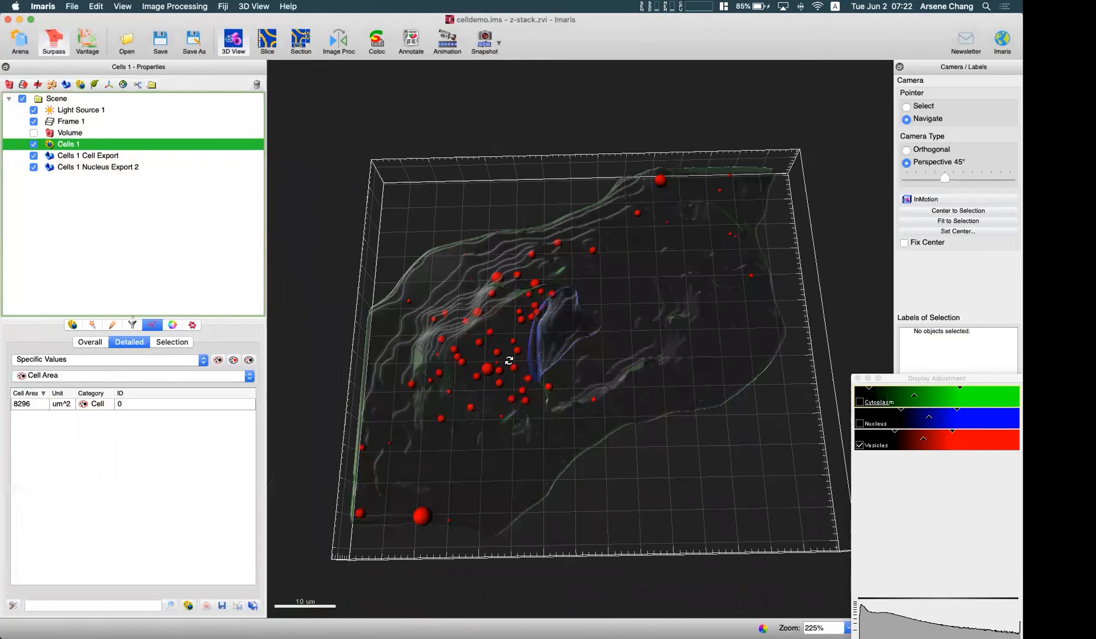
pyautogui.moveTo(562, 374); pyautogui.dragTo(639, 289)
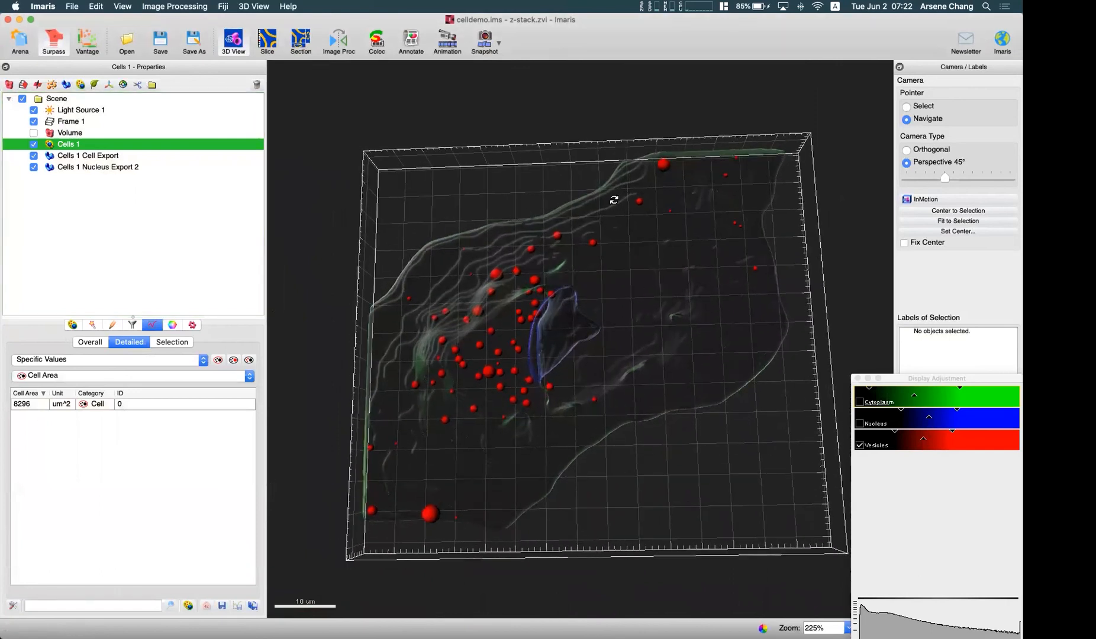